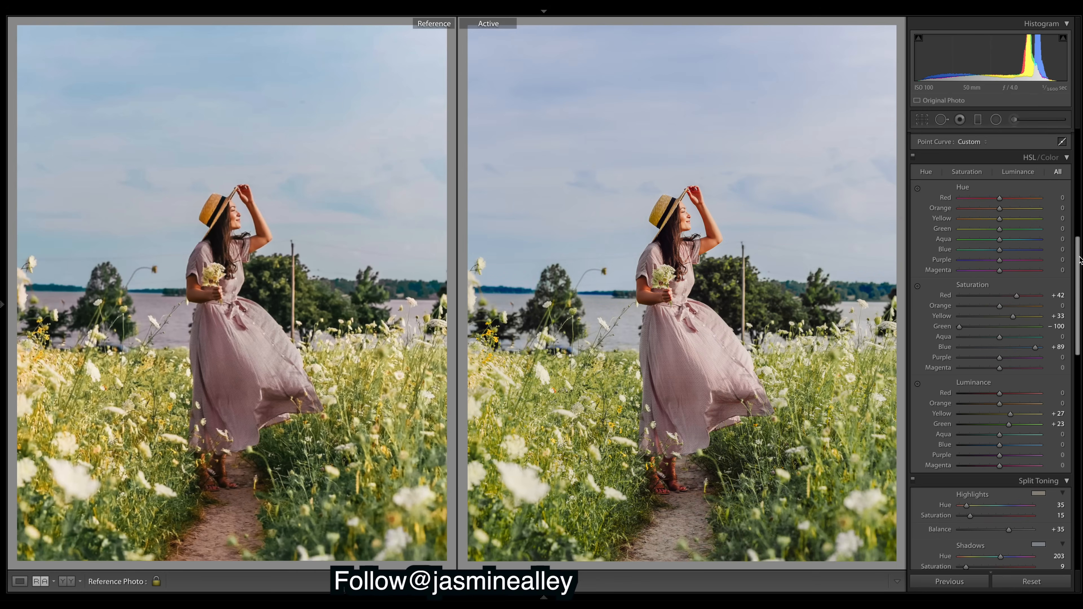
Compare the edited field portrait against its unedited before state beside the reference photo.
{"action": "left_click_drag", "start_coordinate": [1010, 458], "coordinate": [1013, 460]}
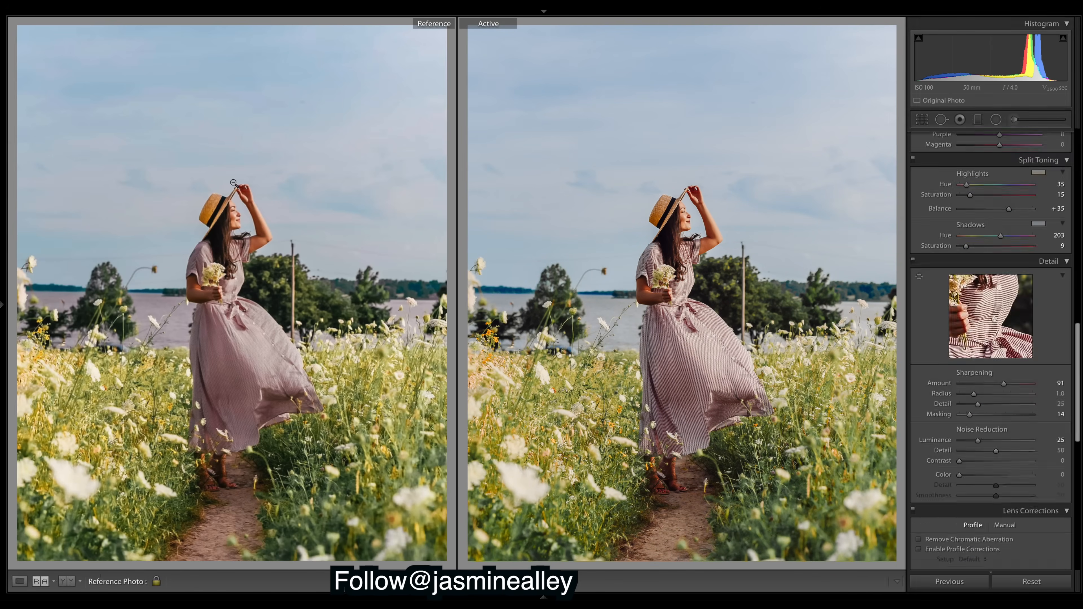
{"action": "key", "text": "backslash"}
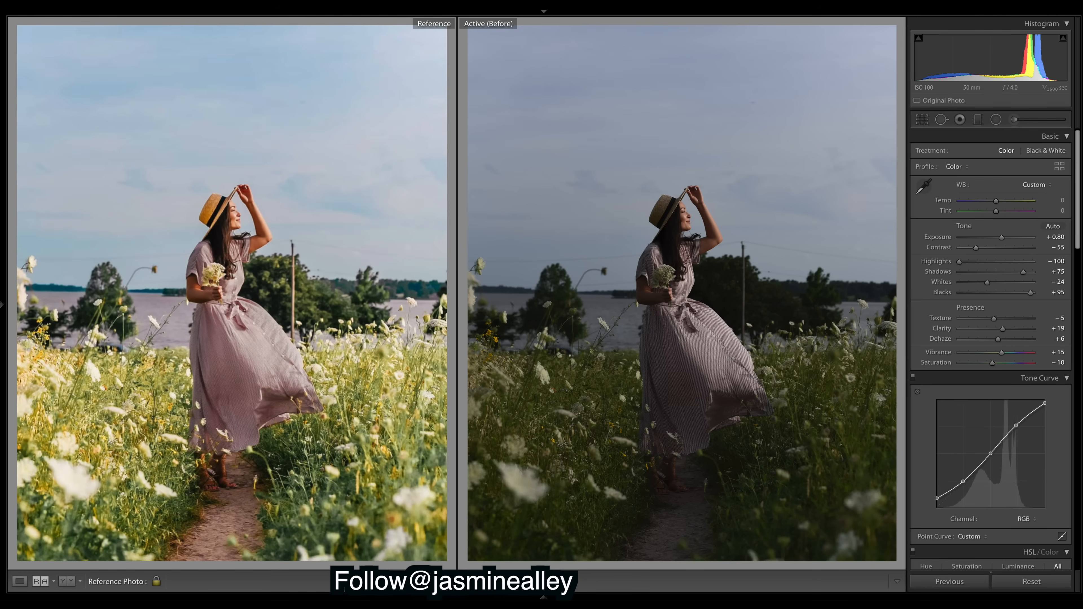
{"action": "key", "text": "backslash"}
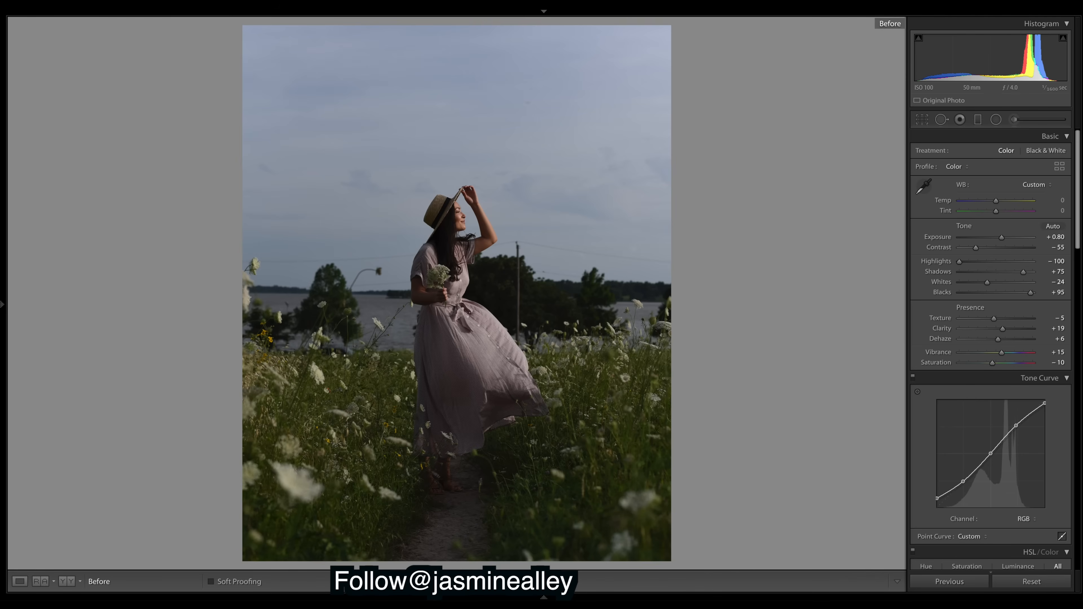
{"action": "key", "text": "backslash"}
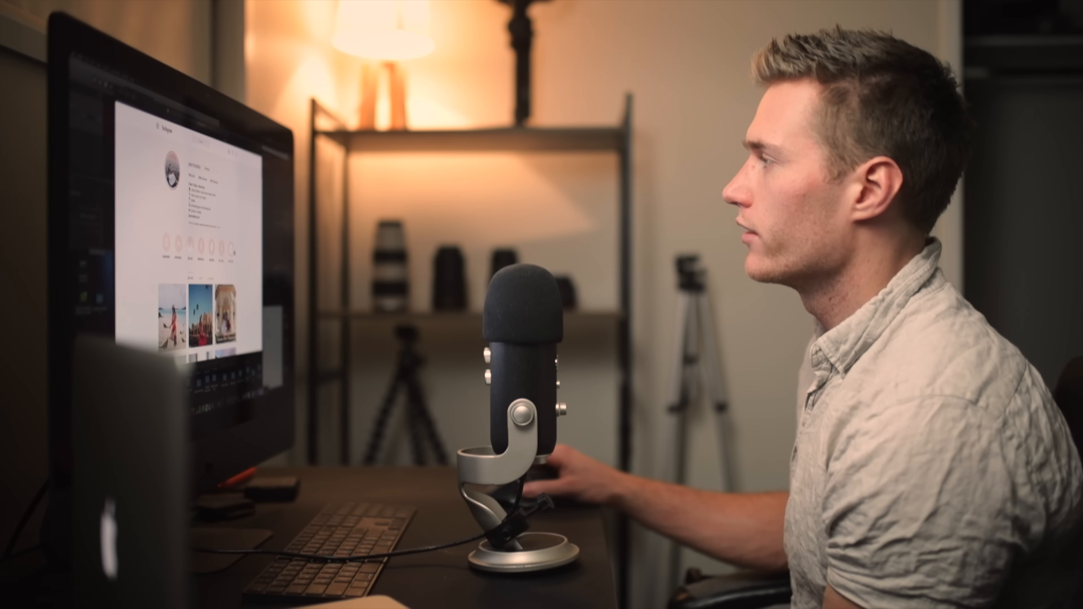
Browse the photographer's Instagram feed and open the field portrait post to study its look.
{"action": "scroll", "coordinate": [214, 299], "scroll_direction": "down", "scroll_amount": 10}
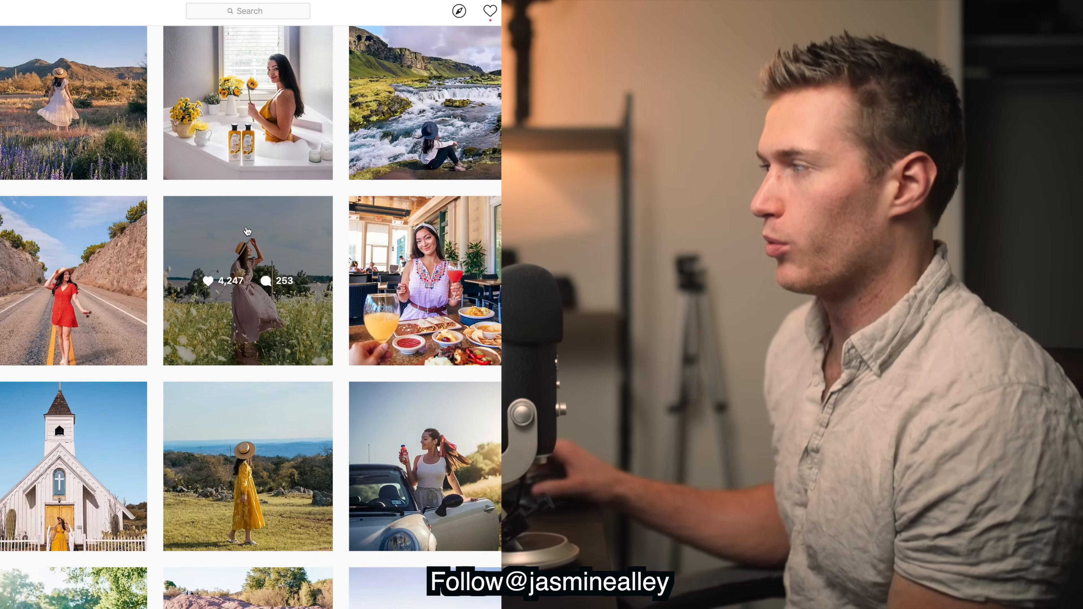
{"action": "left_click", "coordinate": [247, 232]}
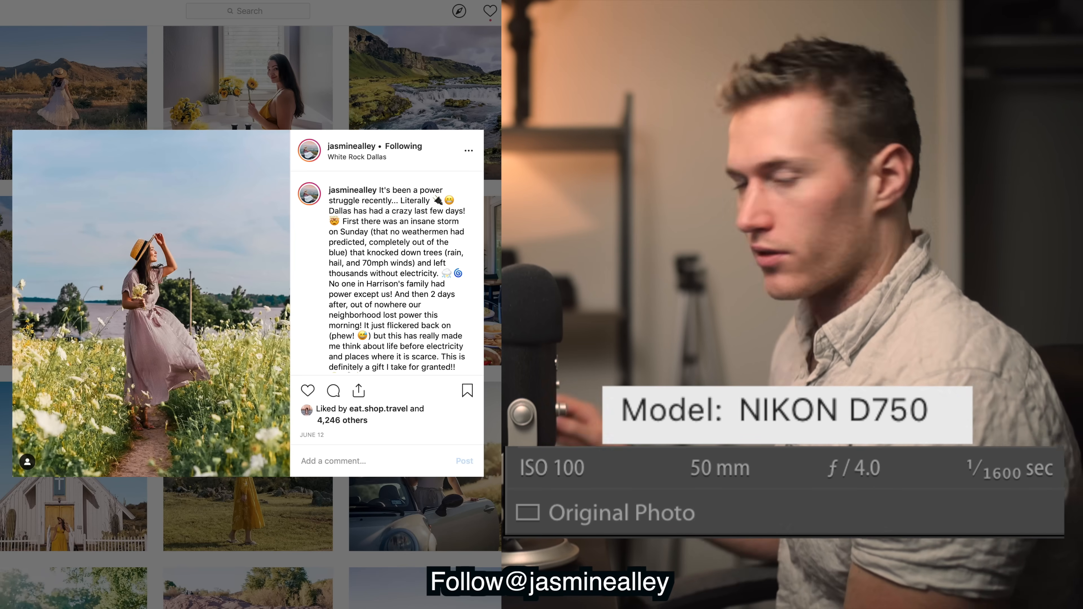
{"action": "key", "text": "Escape"}
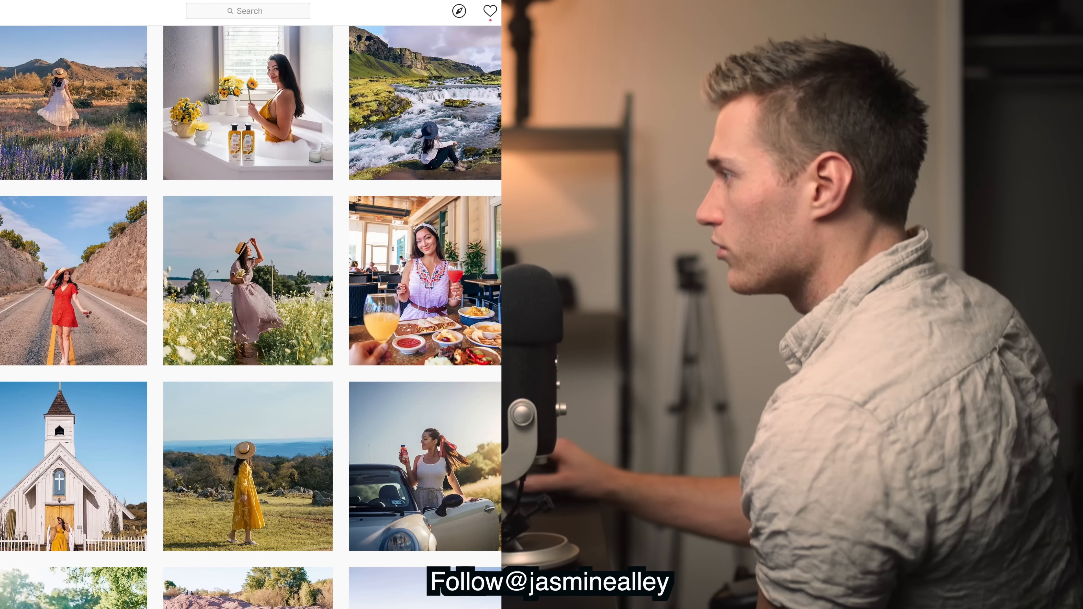
{"action": "scroll", "coordinate": [285, 113], "scroll_direction": "down", "scroll_amount": 12}
{"action": "scroll", "coordinate": [285, 113], "scroll_direction": "up", "scroll_amount": 20}
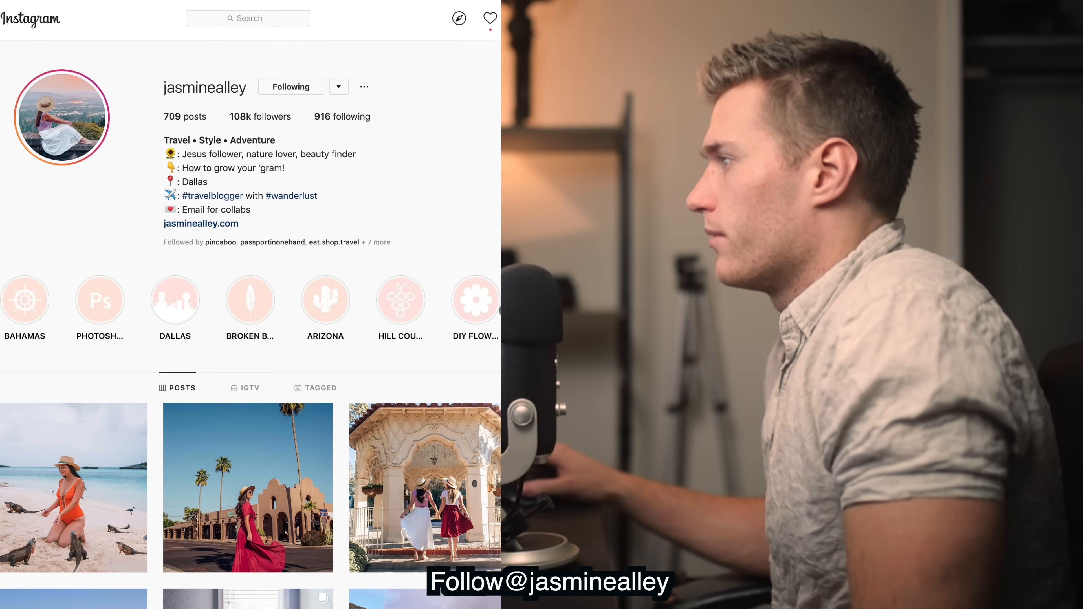
{"action": "scroll", "coordinate": [434, 96], "scroll_direction": "down", "scroll_amount": 10}
{"action": "scroll", "coordinate": [251, 317], "scroll_direction": "down", "scroll_amount": 7}
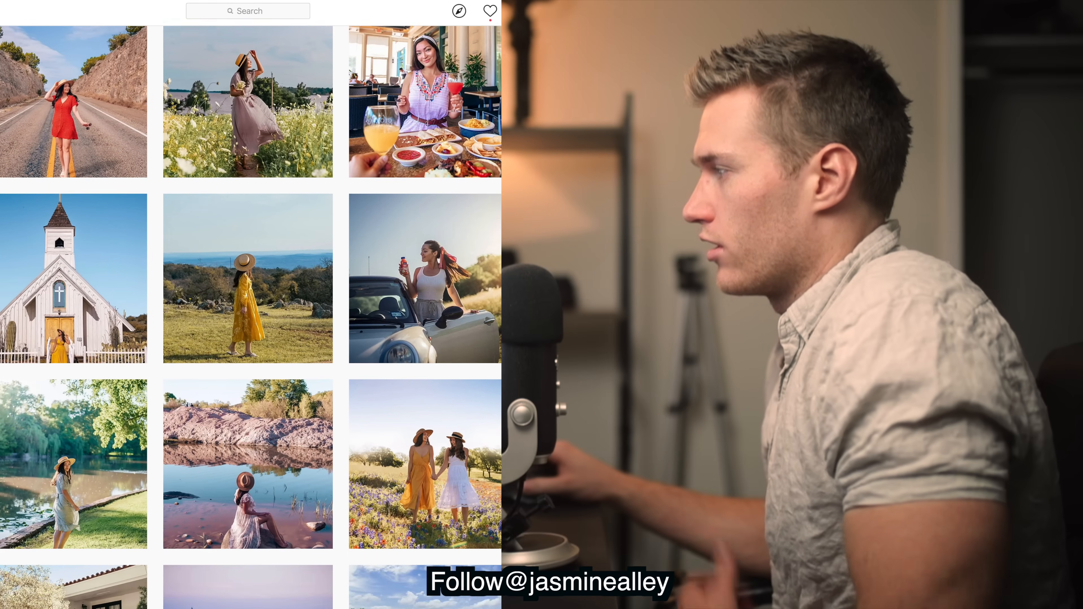
{"action": "scroll", "coordinate": [250, 317], "scroll_direction": "up", "scroll_amount": 2}
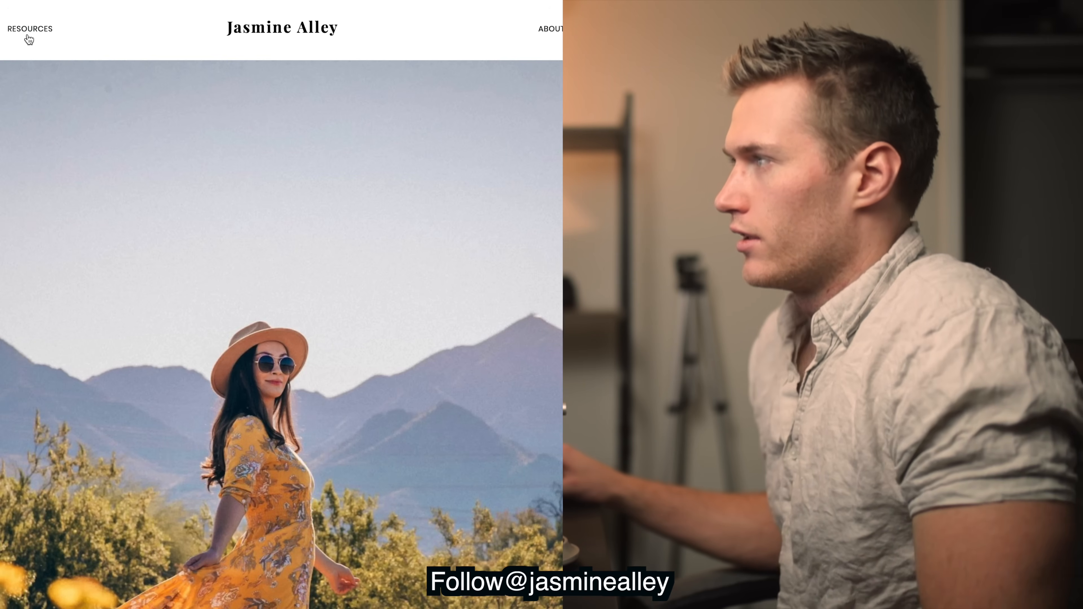
Browse the photographer's website resources and open the Lightroom Mobile Presets product page.
{"action": "mouse_move", "coordinate": [30, 34]}
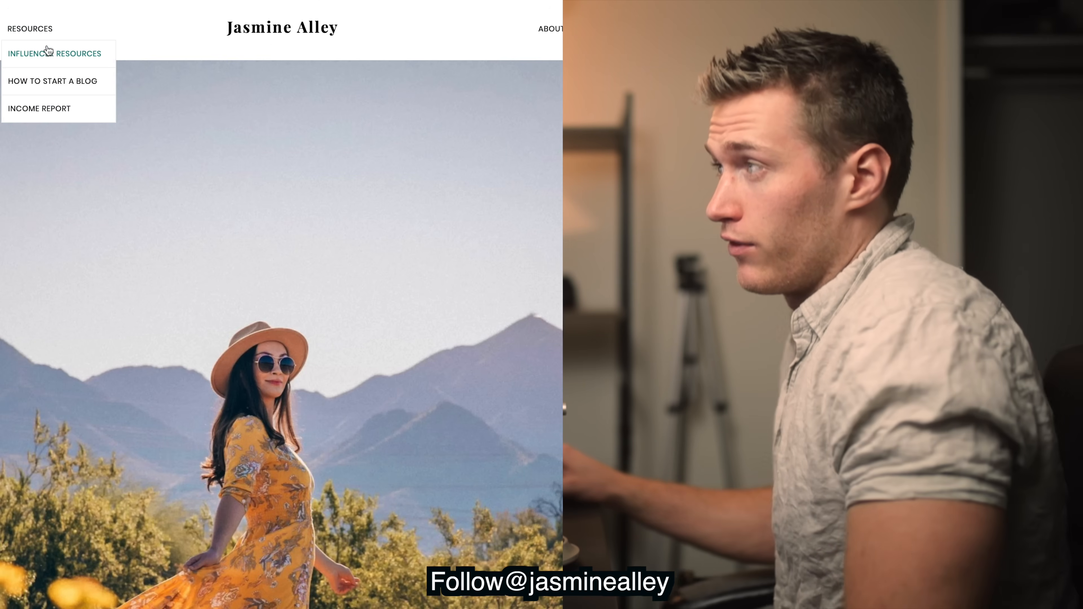
{"action": "left_click", "coordinate": [31, 55]}
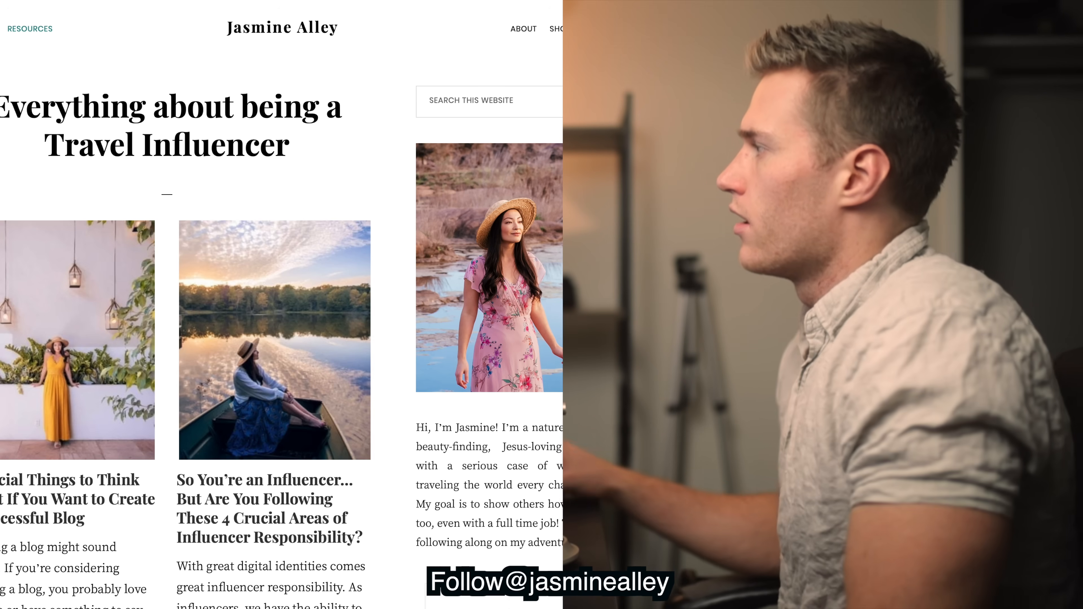
{"action": "scroll", "coordinate": [277, 324], "scroll_direction": "down", "scroll_amount": 8}
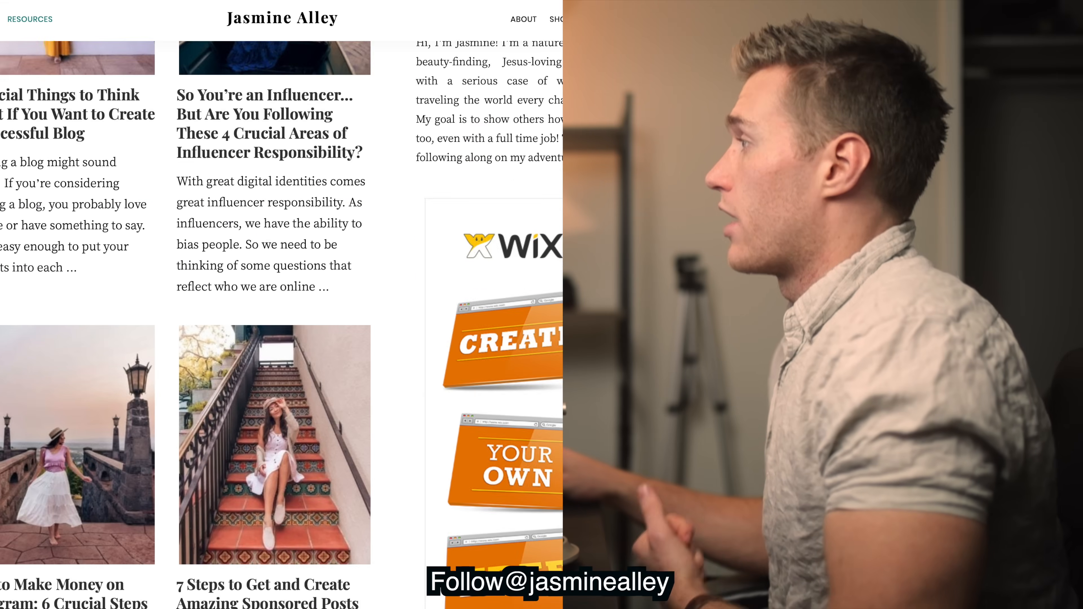
{"action": "scroll", "coordinate": [277, 324], "scroll_direction": "down", "scroll_amount": 3}
{"action": "scroll", "coordinate": [277, 325], "scroll_direction": "down", "scroll_amount": 12}
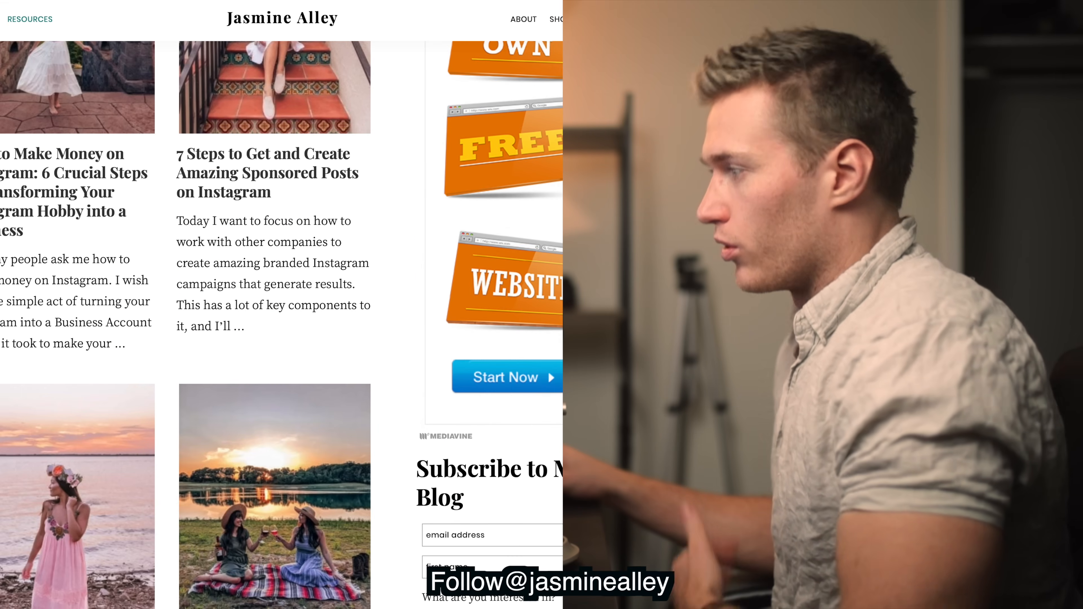
{"action": "scroll", "coordinate": [277, 324], "scroll_direction": "down", "scroll_amount": 4}
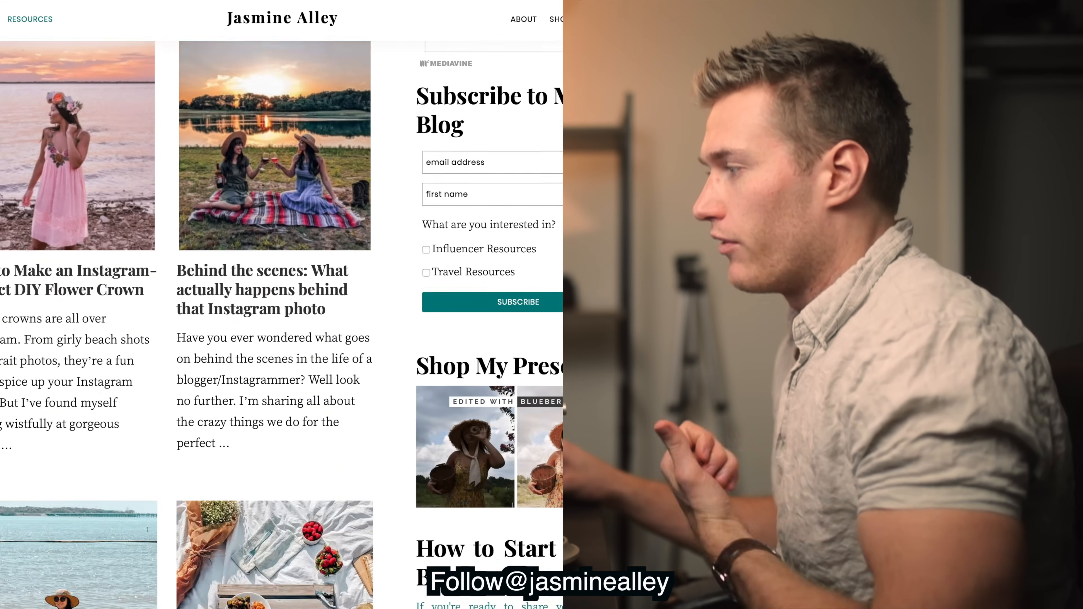
{"action": "scroll", "coordinate": [277, 324], "scroll_direction": "up", "scroll_amount": 20}
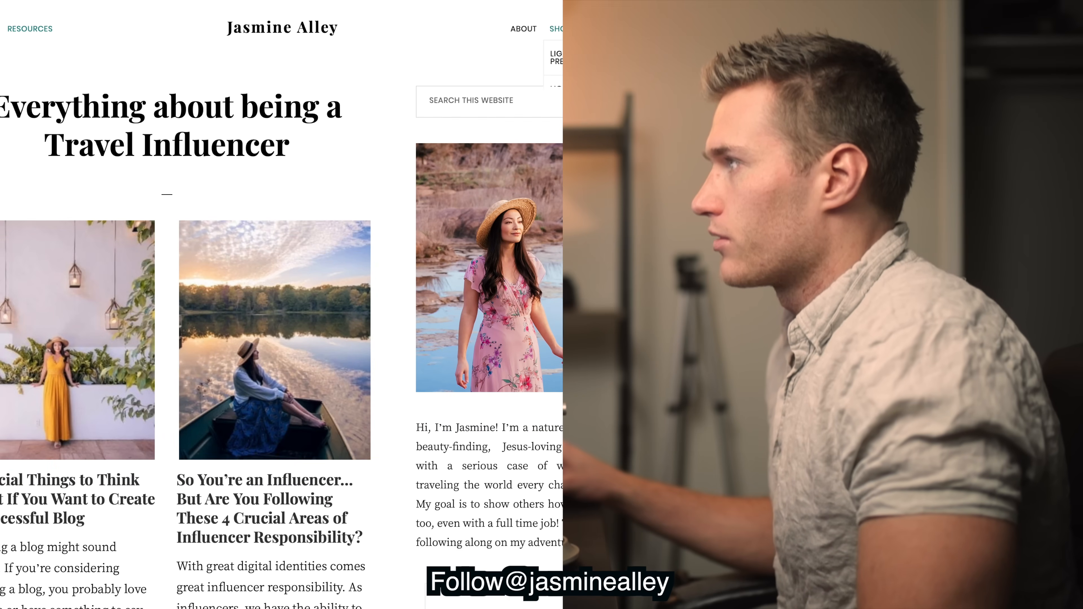
{"action": "left_click", "coordinate": [559, 28]}
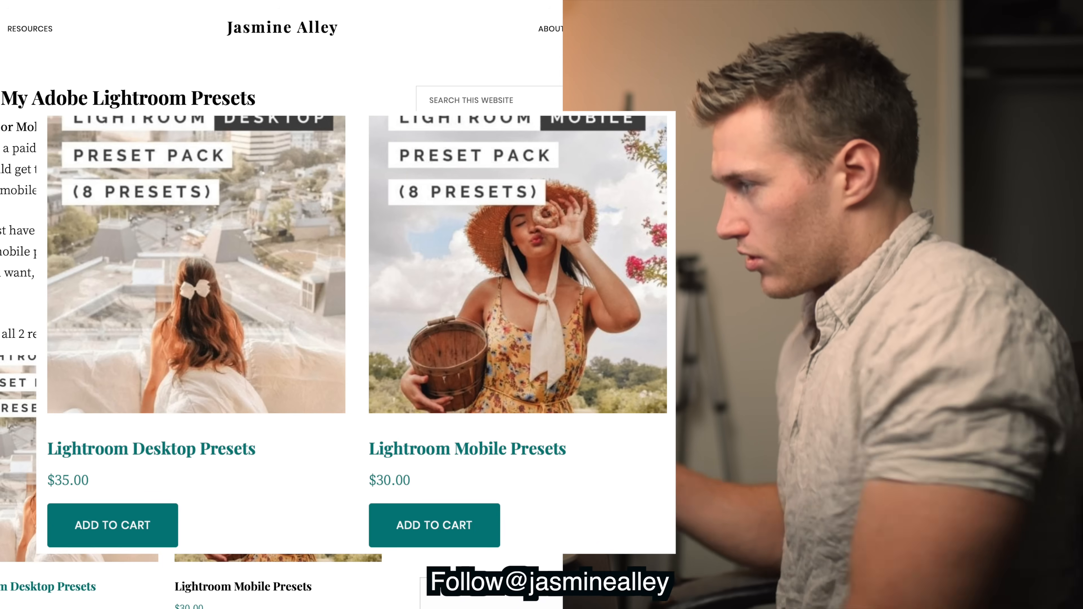
{"action": "left_click", "coordinate": [294, 462]}
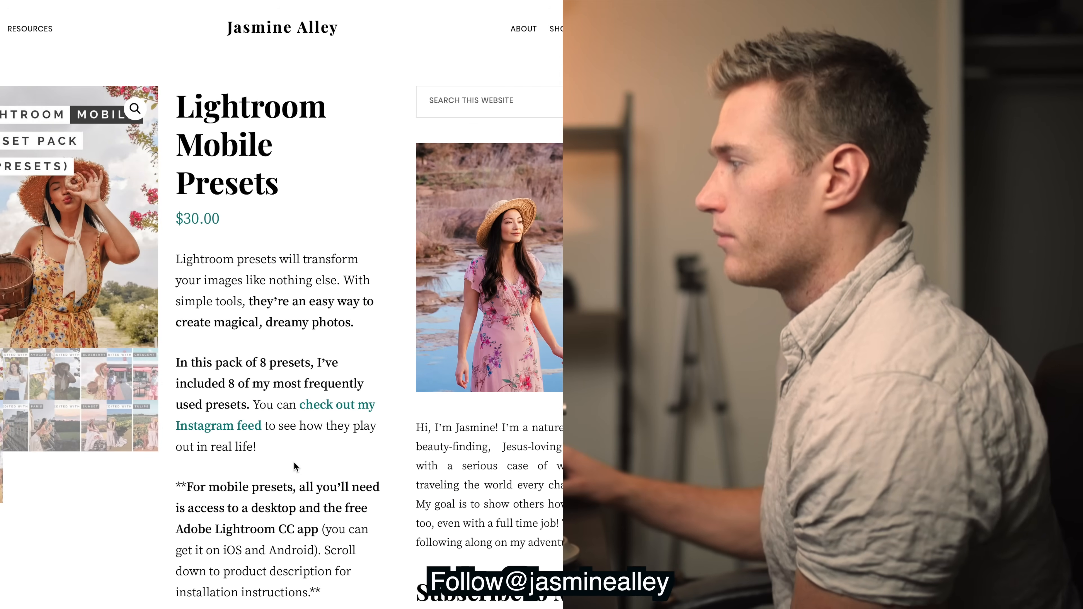
{"action": "left_click", "coordinate": [36, 380]}
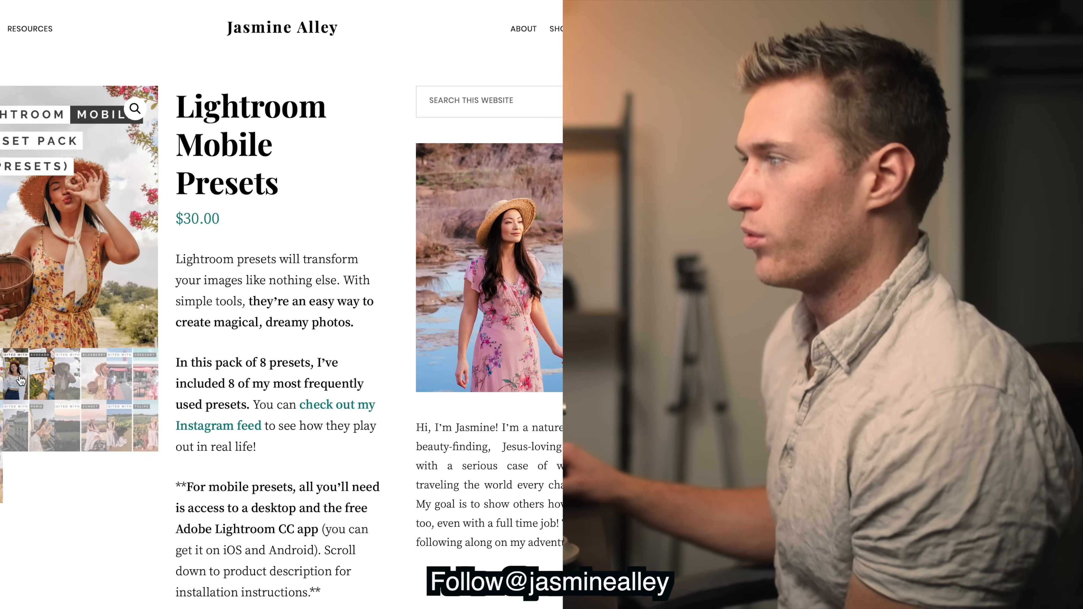
{"action": "left_click", "coordinate": [126, 292]}
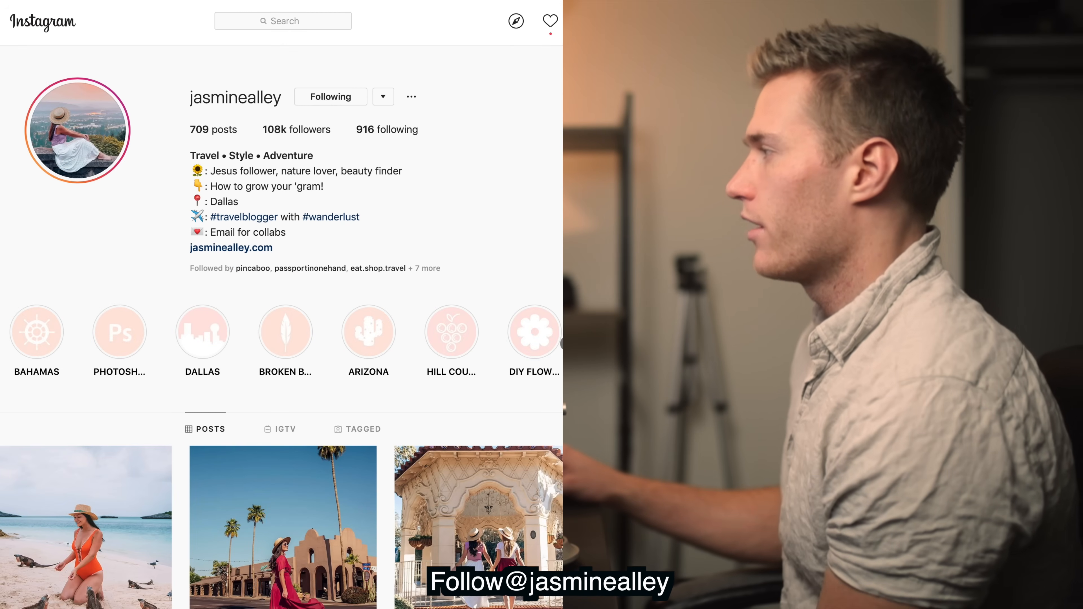
Scroll the Instagram feed back to the field portrait post and open it.
{"action": "scroll", "coordinate": [282, 298], "scroll_direction": "down", "scroll_amount": 10}
{"action": "scroll", "coordinate": [281, 325], "scroll_direction": "down", "scroll_amount": 10}
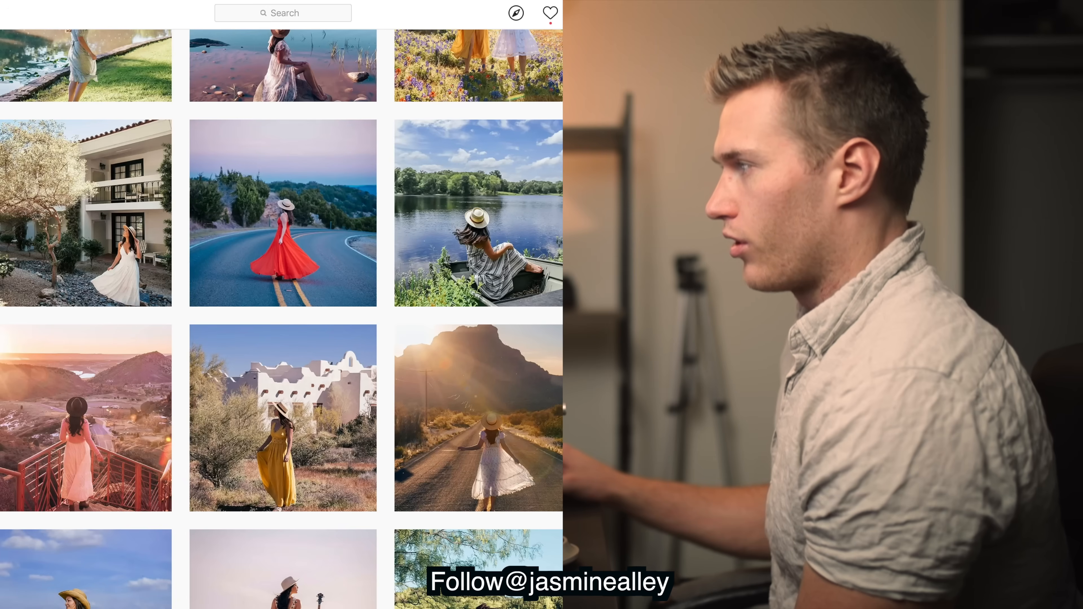
{"action": "scroll", "coordinate": [281, 324], "scroll_direction": "up", "scroll_amount": 5}
{"action": "scroll", "coordinate": [281, 299], "scroll_direction": "up", "scroll_amount": 5}
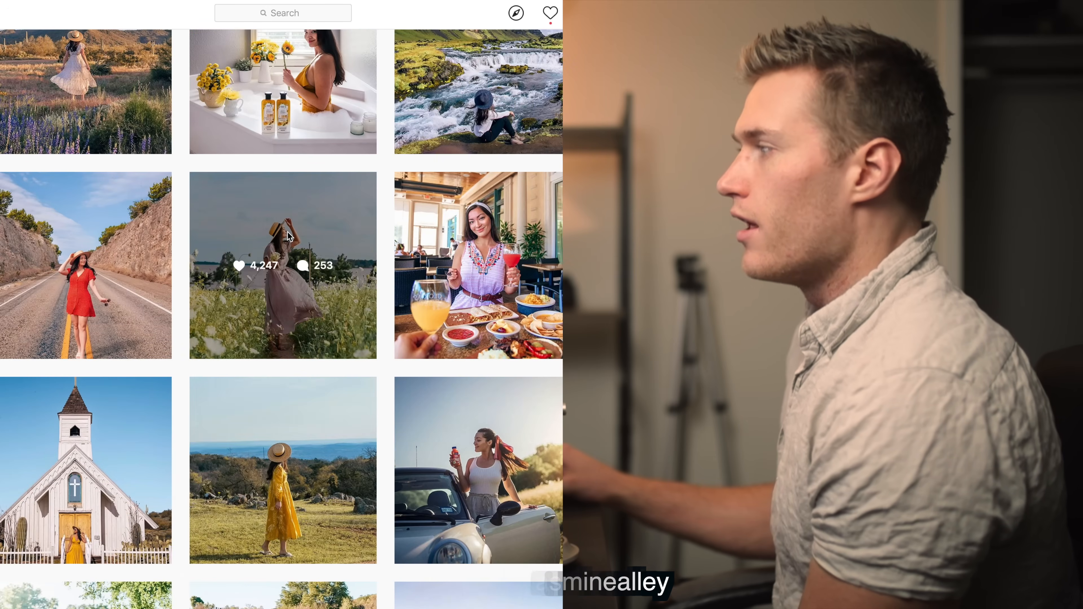
{"action": "left_click", "coordinate": [283, 264]}
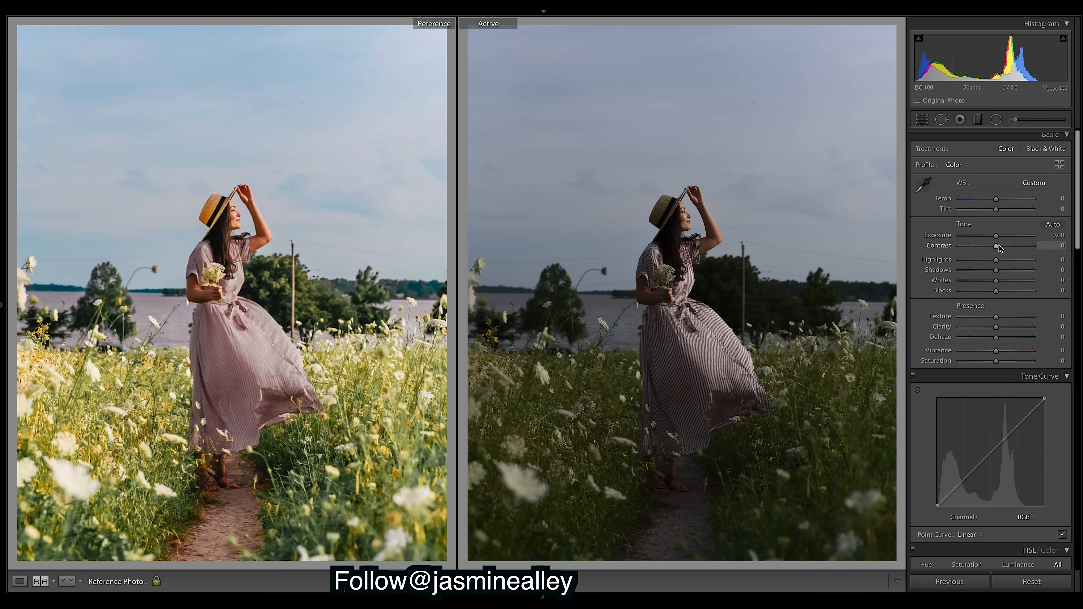
Set the contrast of the unedited photo to -93.
{"action": "left_click_drag", "start_coordinate": [997, 235], "coordinate": [1001, 239]}
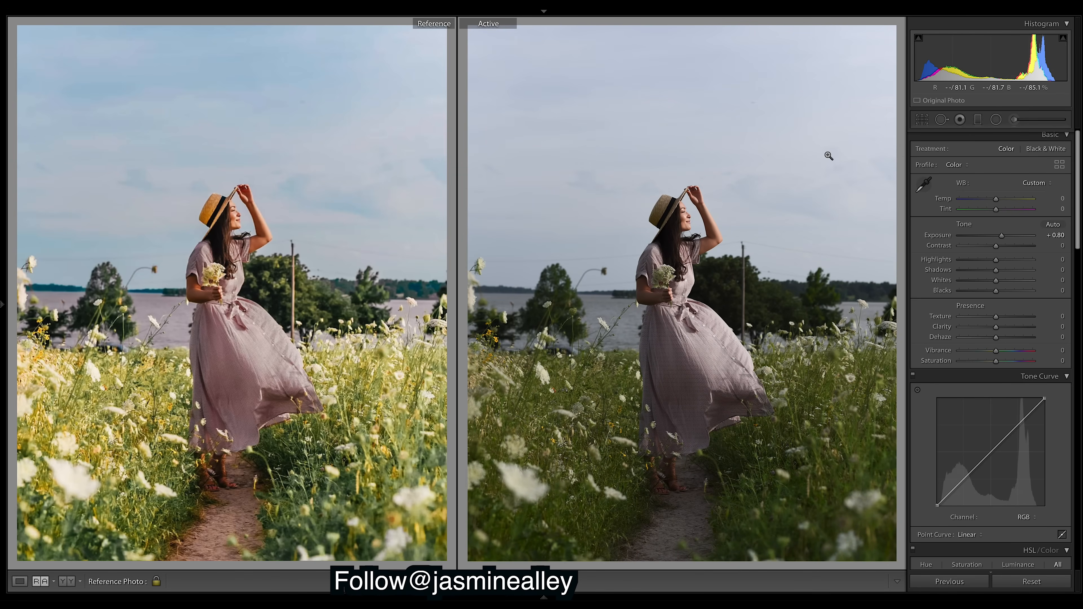
{"action": "left_click", "coordinate": [962, 246]}
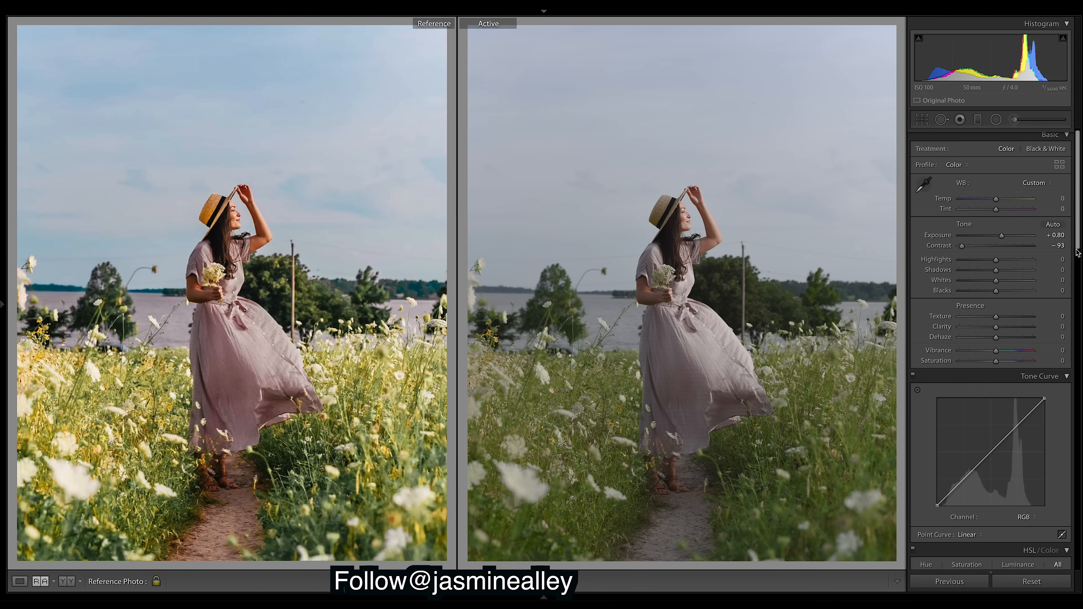
Switch the tone curve to the Red channel and bend its curve upward through the midtones.
{"action": "left_click", "coordinate": [1035, 517]}
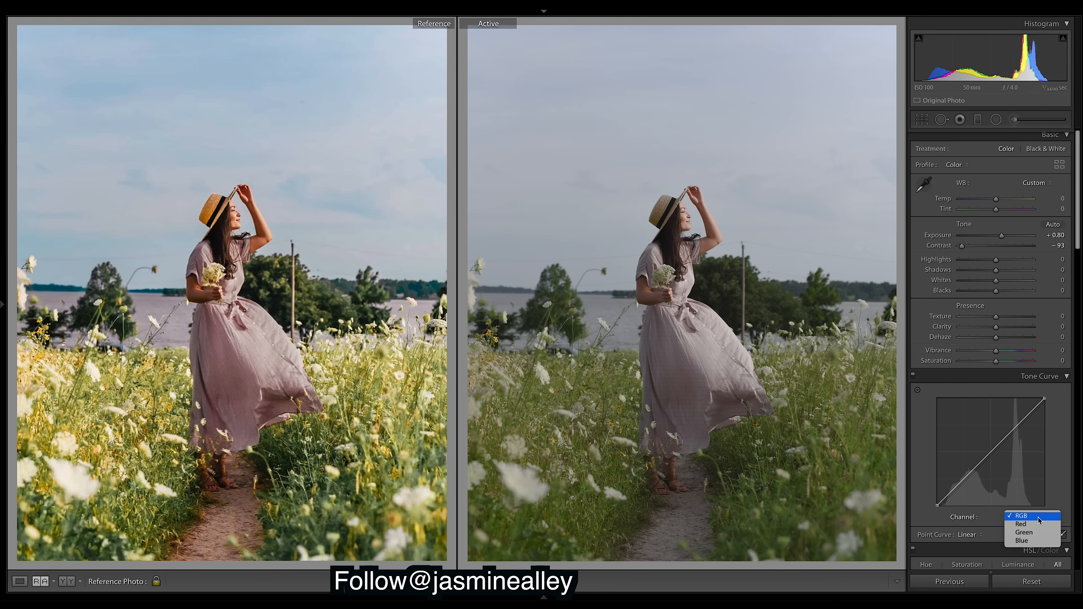
{"action": "left_click", "coordinate": [1037, 505]}
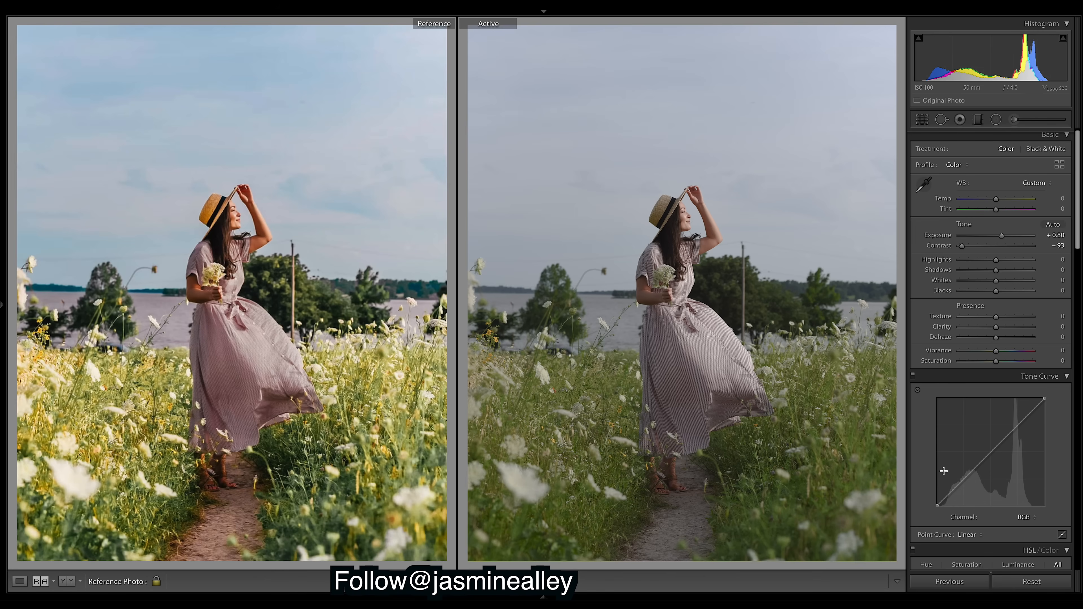
{"action": "left_click", "coordinate": [1033, 517]}
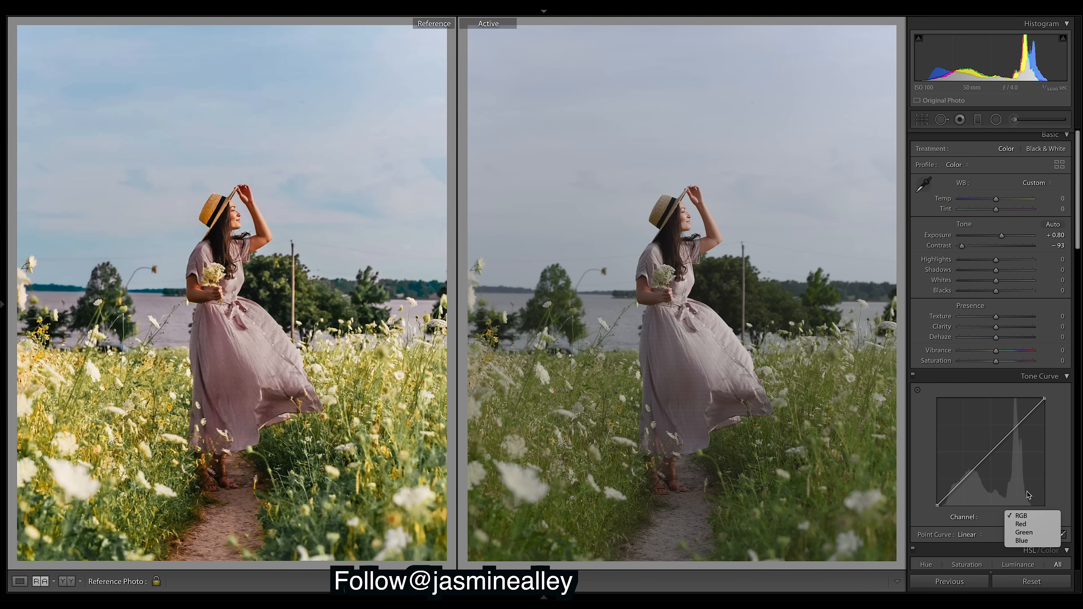
{"action": "left_click", "coordinate": [1044, 527]}
{"action": "left_click_drag", "start_coordinate": [962, 481], "coordinate": [992, 452]}
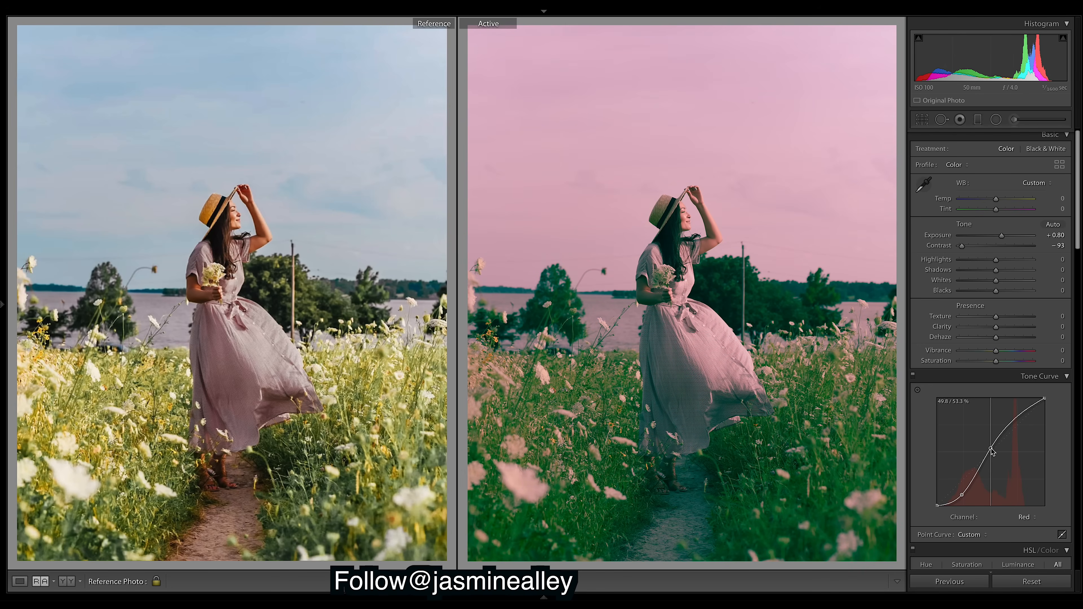
Switch the tone curve to the Green channel, raise its midtones and reposition the lower points.
{"action": "left_click", "coordinate": [1024, 517]}
{"action": "left_click", "coordinate": [1025, 526]}
{"action": "left_click_drag", "start_coordinate": [964, 478], "coordinate": [989, 453]}
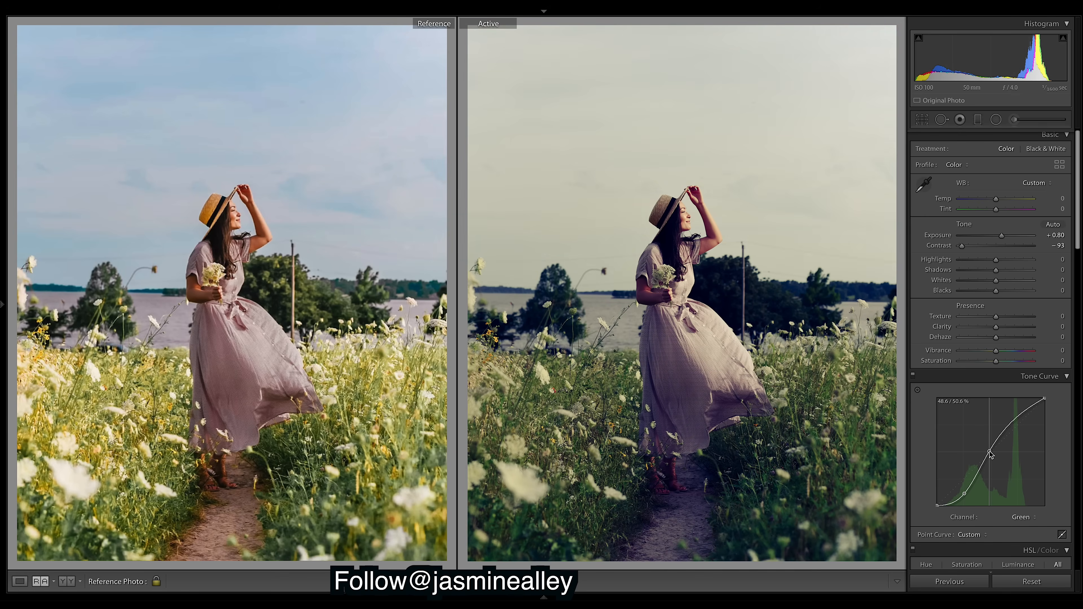
{"action": "left_click", "coordinate": [1024, 516]}
{"action": "left_click", "coordinate": [1025, 527]}
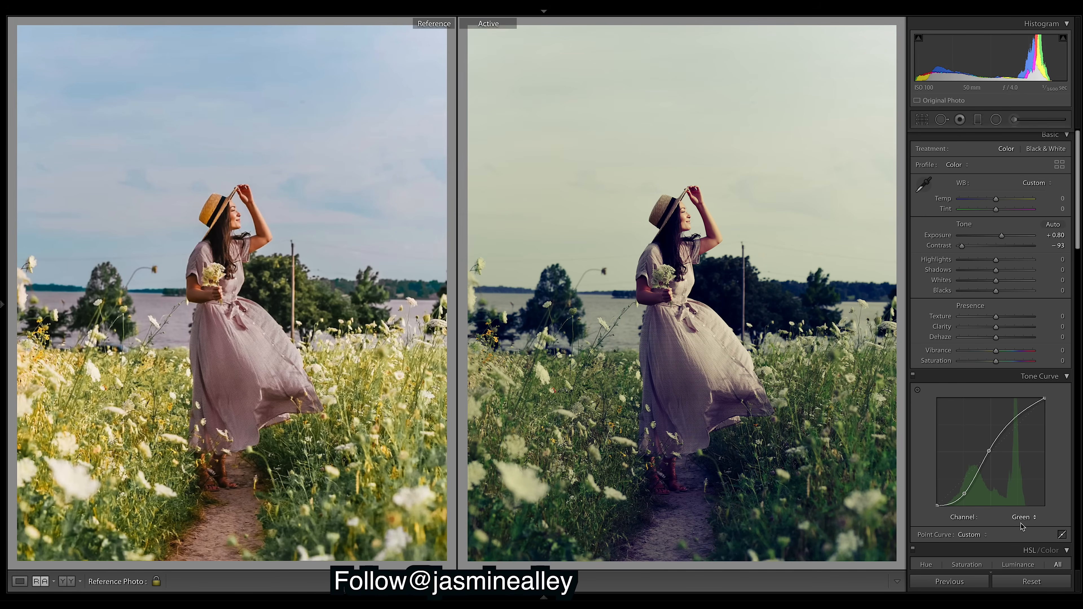
{"action": "left_click_drag", "start_coordinate": [964, 479], "coordinate": [965, 491]}
{"action": "left_click_drag", "start_coordinate": [966, 494], "coordinate": [990, 449]}
Switch back to the RGB channel and shape a brightening curve by lifting the shadows and highlights.
{"action": "left_click", "coordinate": [1024, 517]}
{"action": "left_click", "coordinate": [1032, 493]}
{"action": "left_click_drag", "start_coordinate": [936, 506], "coordinate": [927, 497]}
{"action": "left_click_drag", "start_coordinate": [965, 473], "coordinate": [1044, 402]}
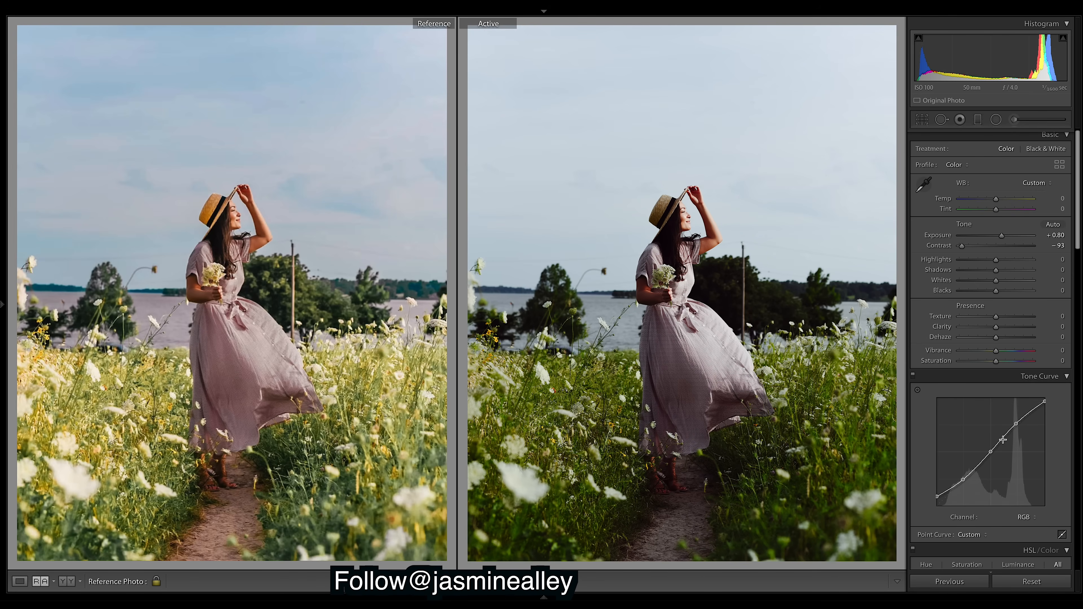
Set Shadows to +65 and Blacks to +58.
{"action": "left_click", "coordinate": [1020, 270]}
{"action": "left_click", "coordinate": [1017, 291]}
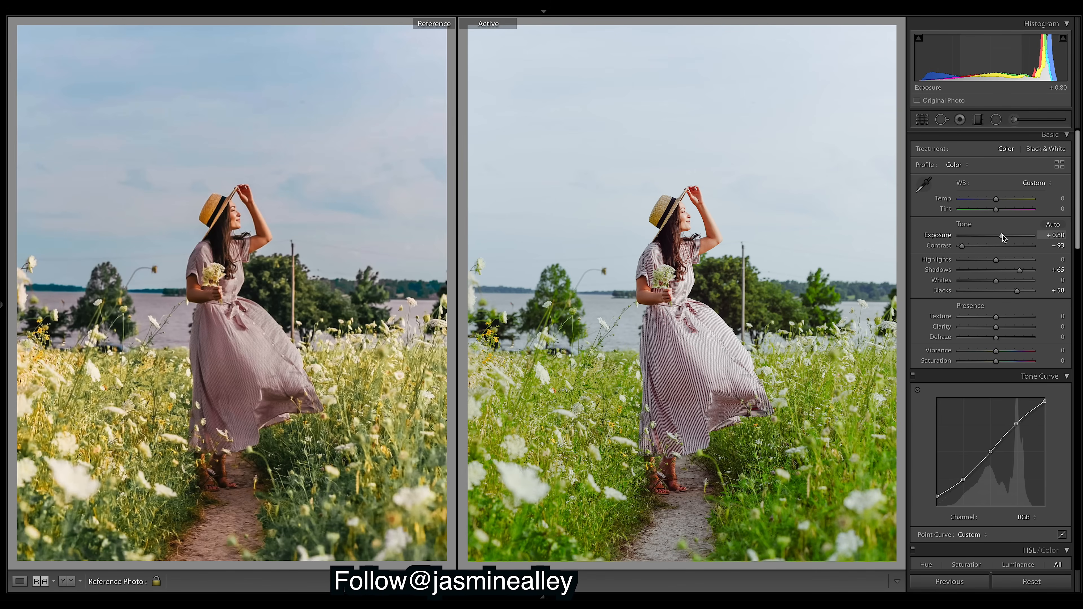
Set Contrast to -31 and pull Highlights down to -81.
{"action": "left_click", "coordinate": [985, 245]}
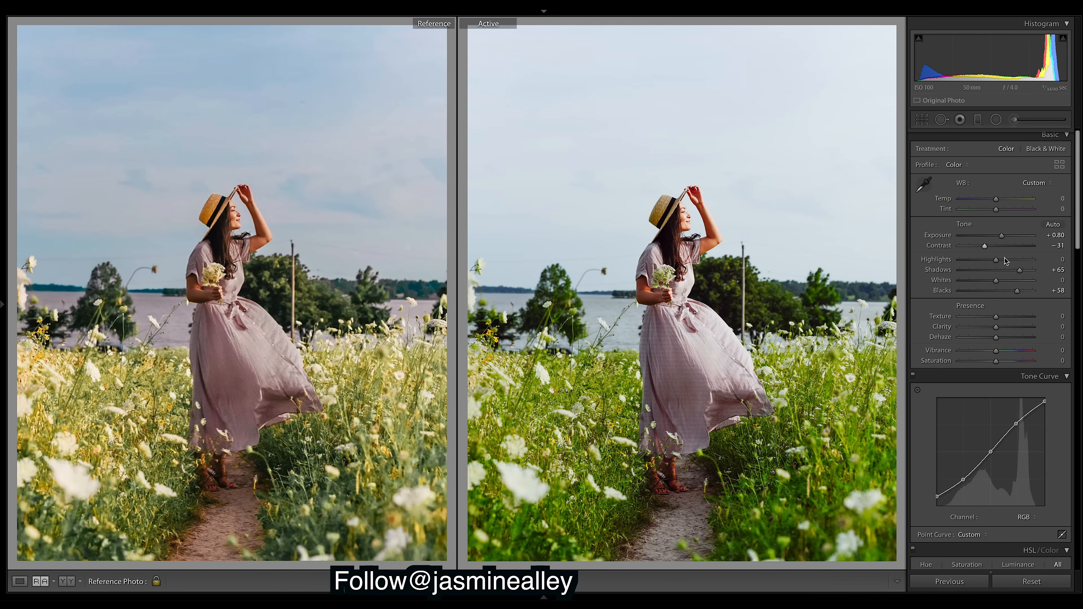
{"action": "left_click_drag", "start_coordinate": [1002, 236], "coordinate": [966, 260]}
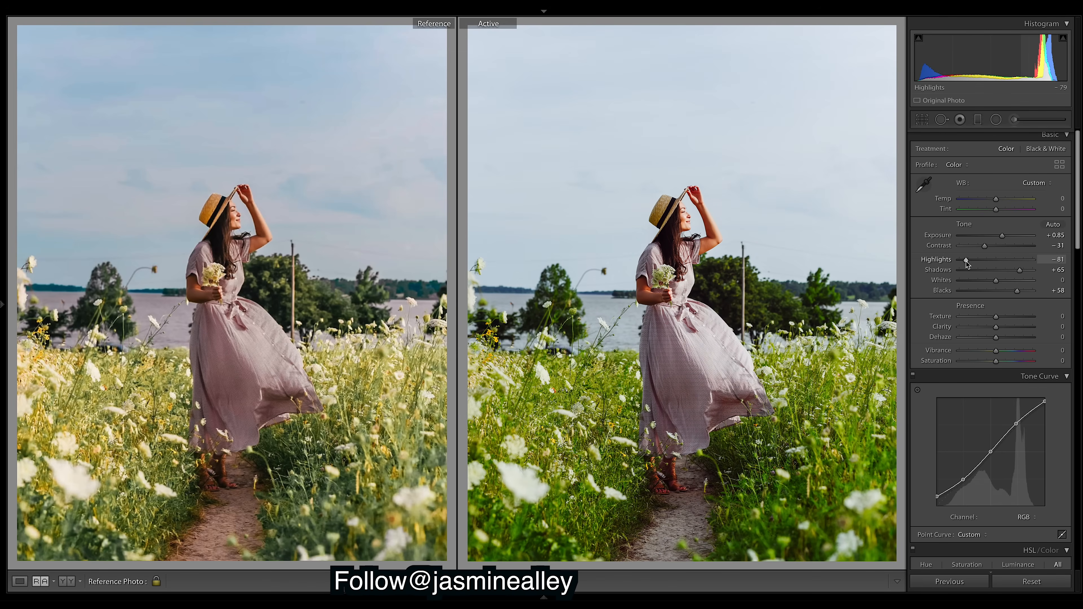
Examine the Red, Blue and Green channel curves, returning to the RGB channel.
{"action": "left_click", "coordinate": [982, 282]}
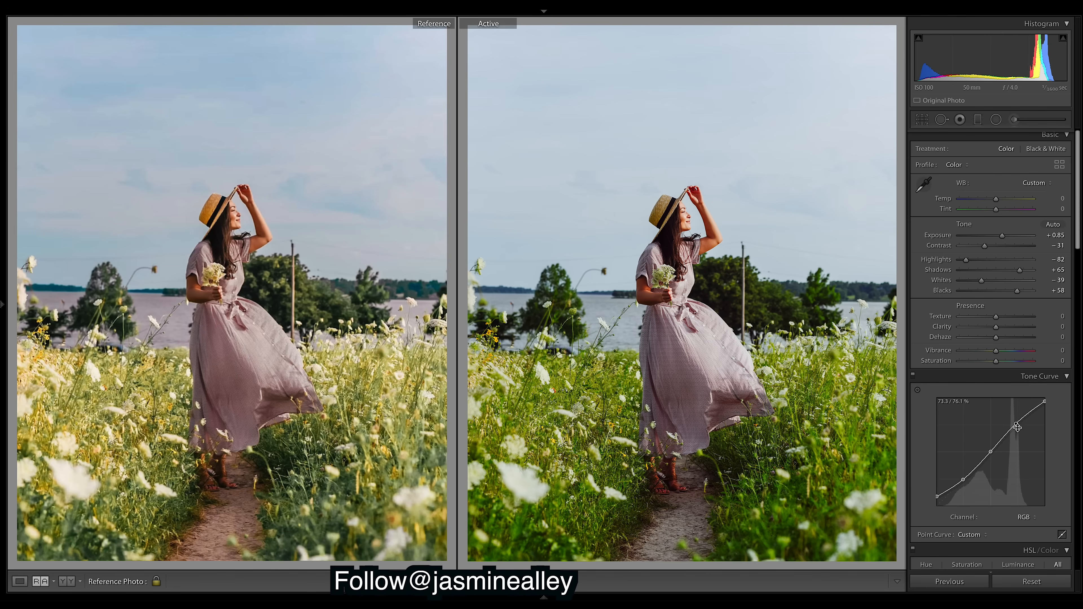
{"action": "left_click", "coordinate": [1026, 517]}
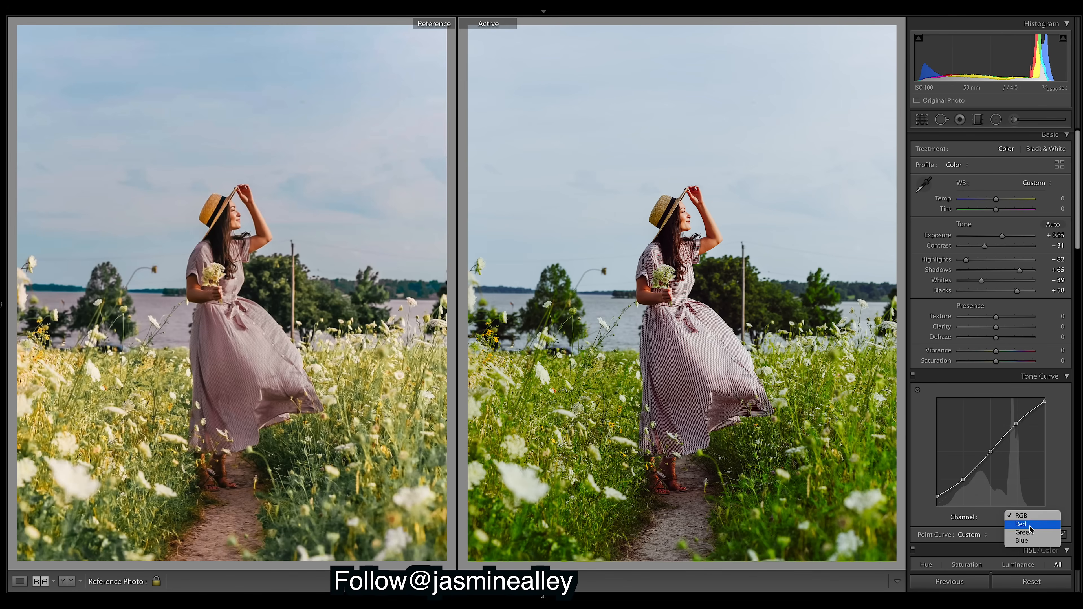
{"action": "left_click", "coordinate": [1025, 528]}
{"action": "mouse_move", "coordinate": [1042, 588]}
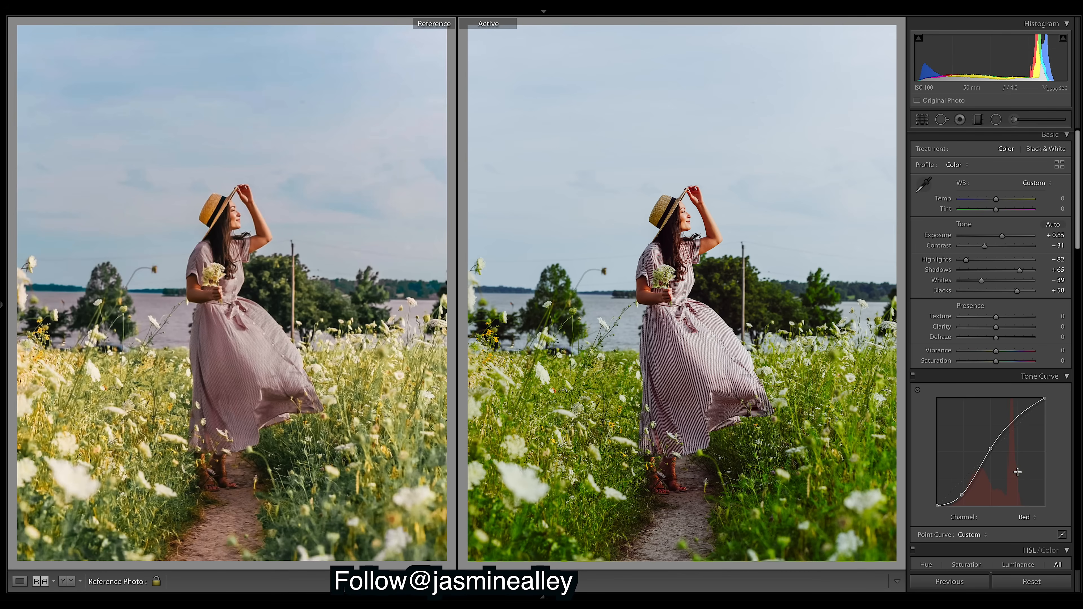
{"action": "left_click", "coordinate": [1035, 520]}
{"action": "left_click", "coordinate": [1031, 527]}
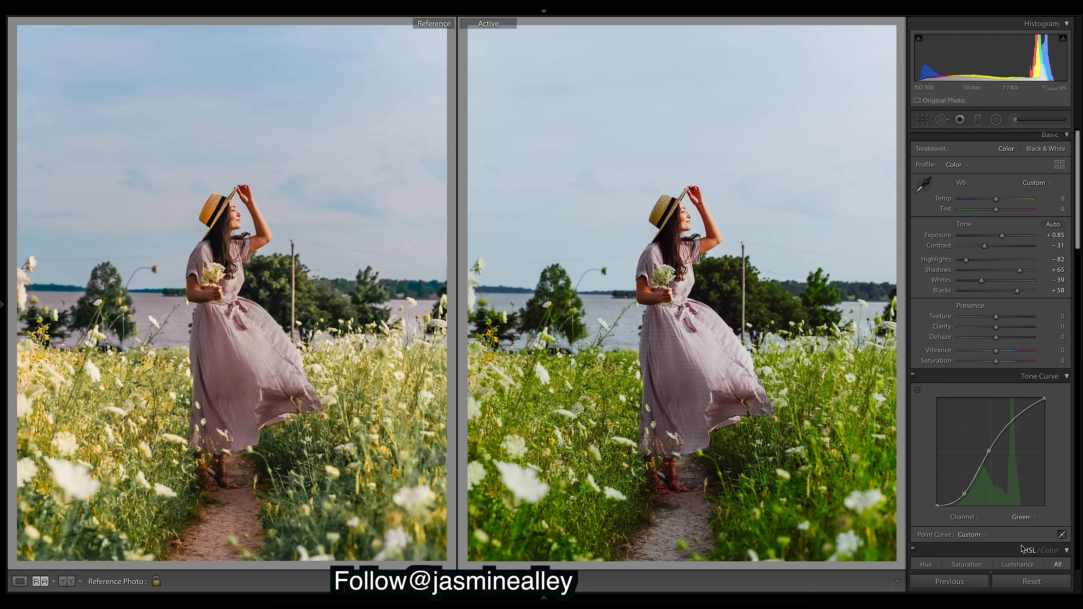
{"action": "left_click", "coordinate": [1027, 516]}
{"action": "left_click", "coordinate": [1036, 508]}
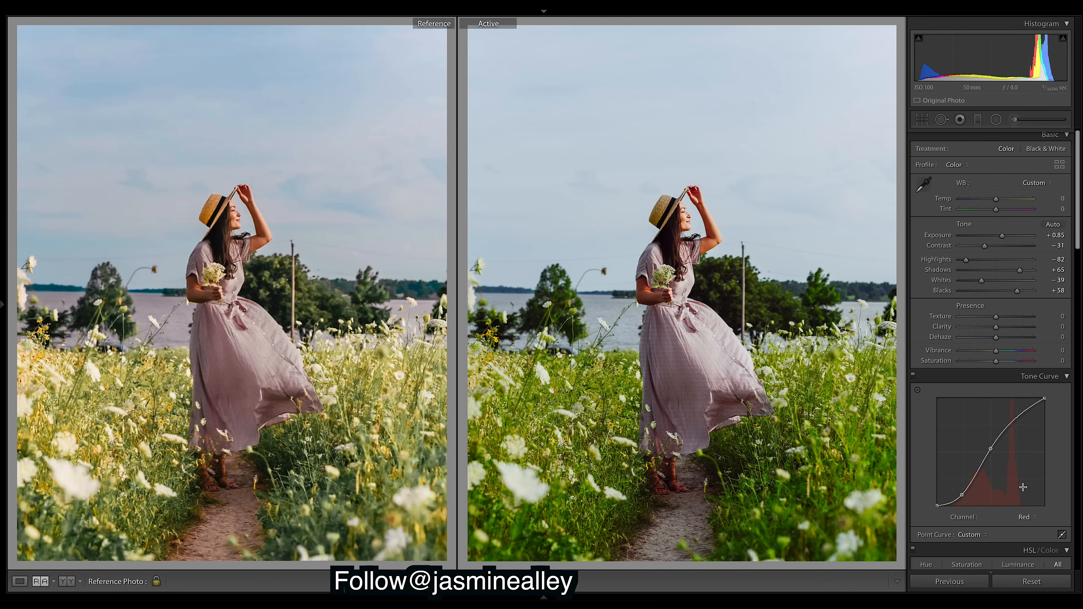
{"action": "left_click", "coordinate": [1027, 517]}
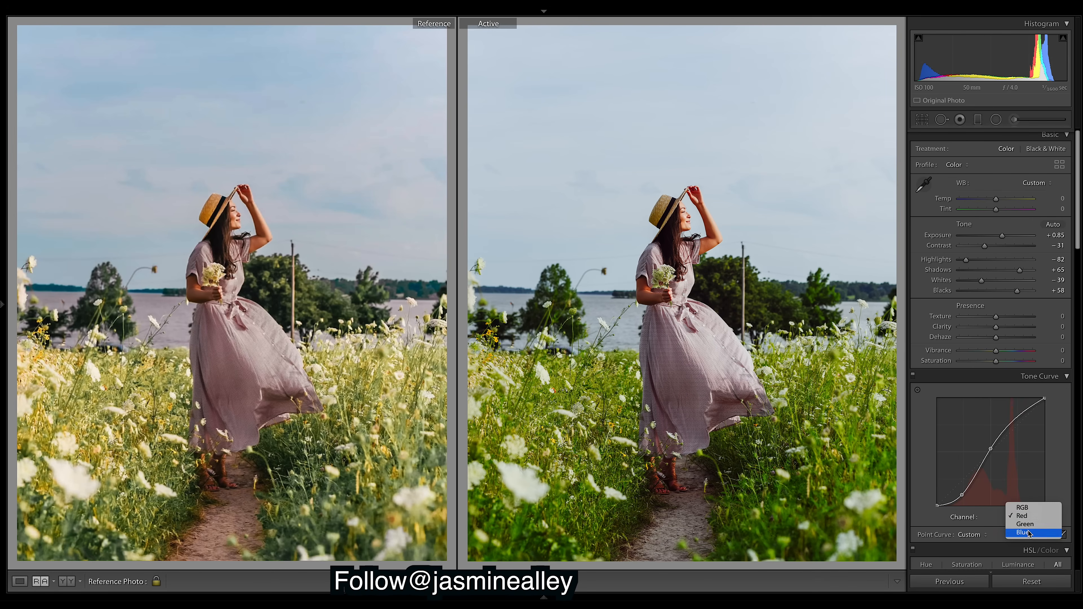
{"action": "left_click", "coordinate": [1034, 535]}
{"action": "left_click", "coordinate": [1027, 517]}
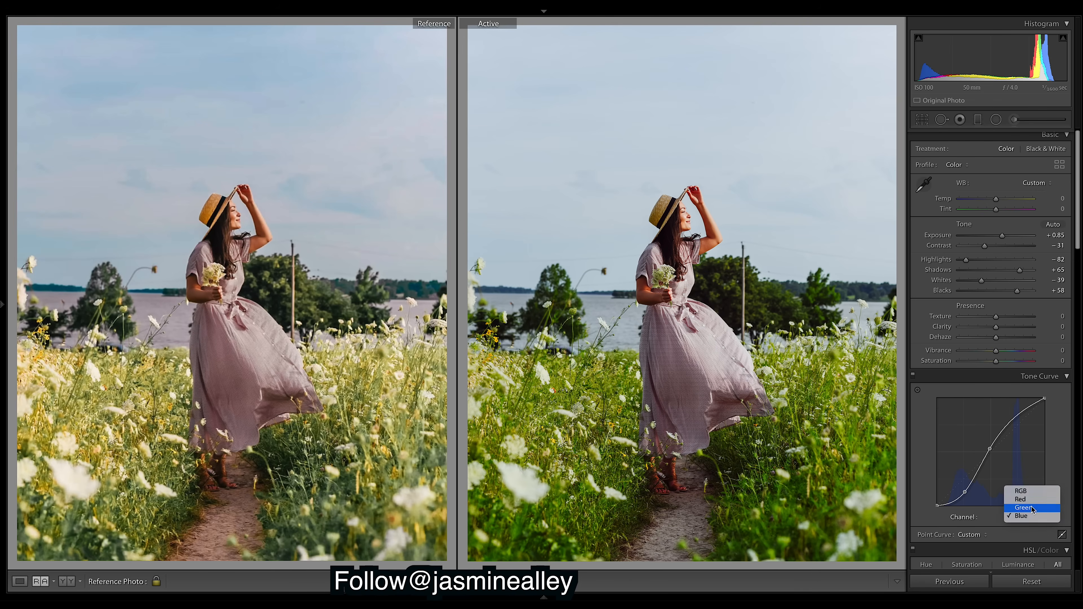
{"action": "left_click", "coordinate": [1032, 492]}
Flatten the RGB tone curve and switch the tone curve off and on several times.
{"action": "right_click", "coordinate": [999, 470]}
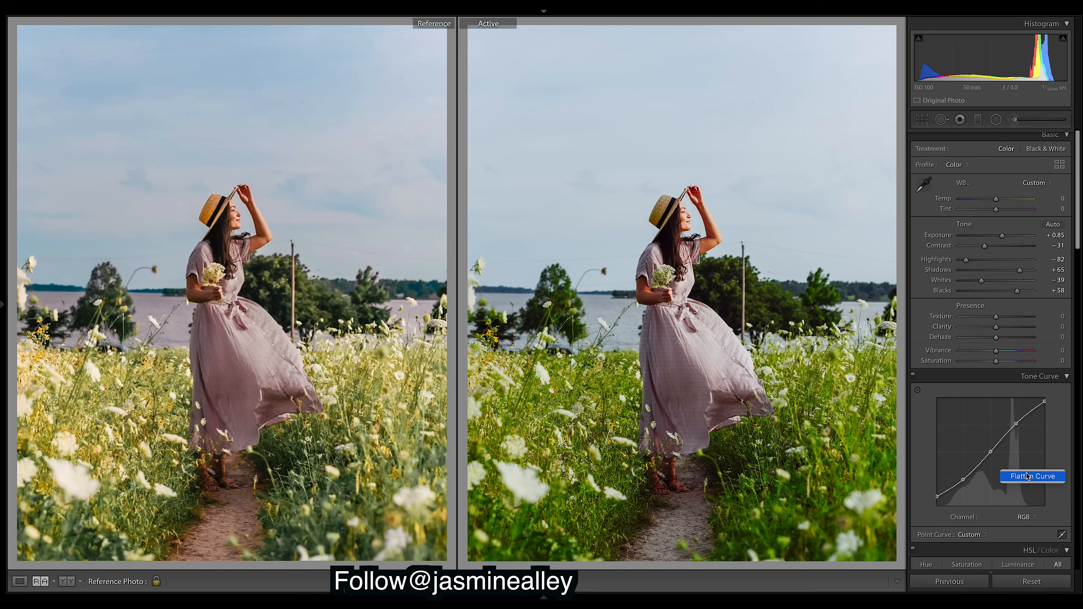
{"action": "left_click", "coordinate": [1027, 476]}
{"action": "left_click", "coordinate": [913, 376]}
{"action": "left_click", "coordinate": [914, 375]}
{"action": "left_click", "coordinate": [913, 375]}
{"action": "left_click", "coordinate": [914, 375]}
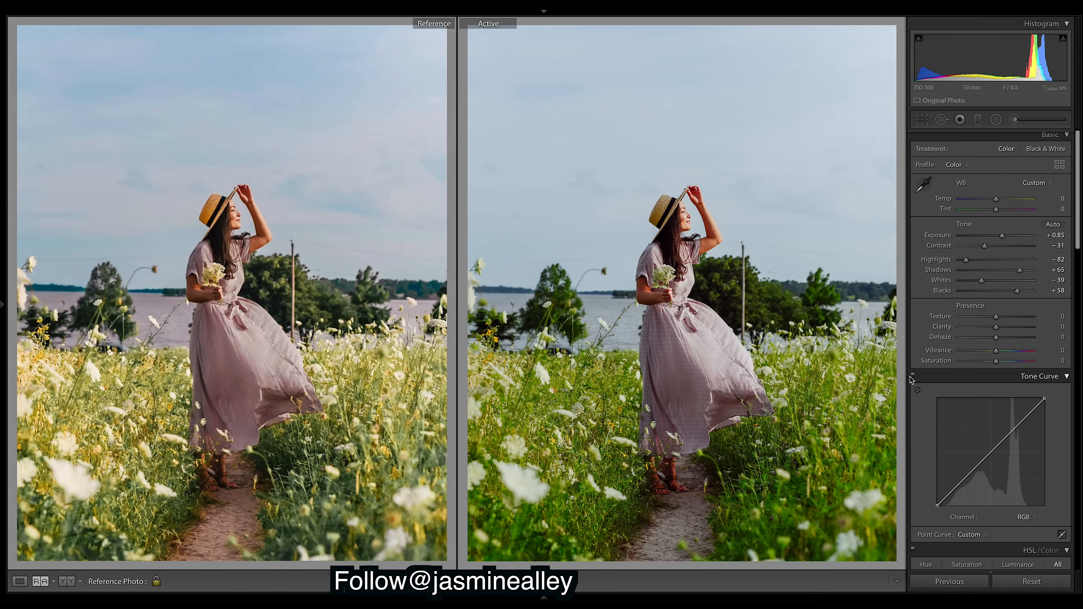
{"action": "left_click", "coordinate": [914, 377]}
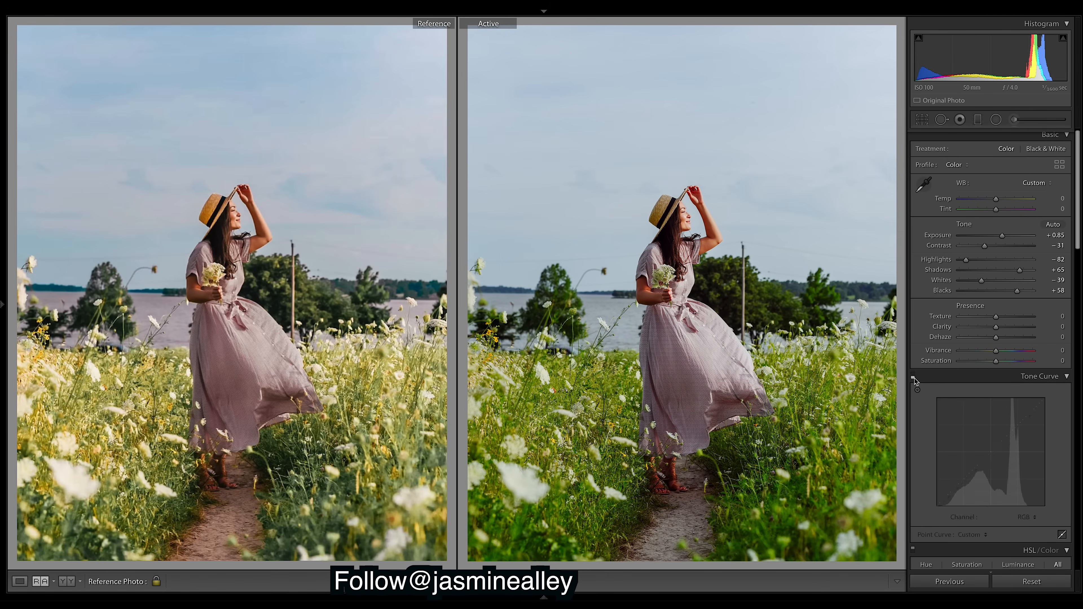
{"action": "left_click", "coordinate": [914, 377]}
{"action": "left_click", "coordinate": [914, 377]}
{"action": "left_click", "coordinate": [914, 377]}
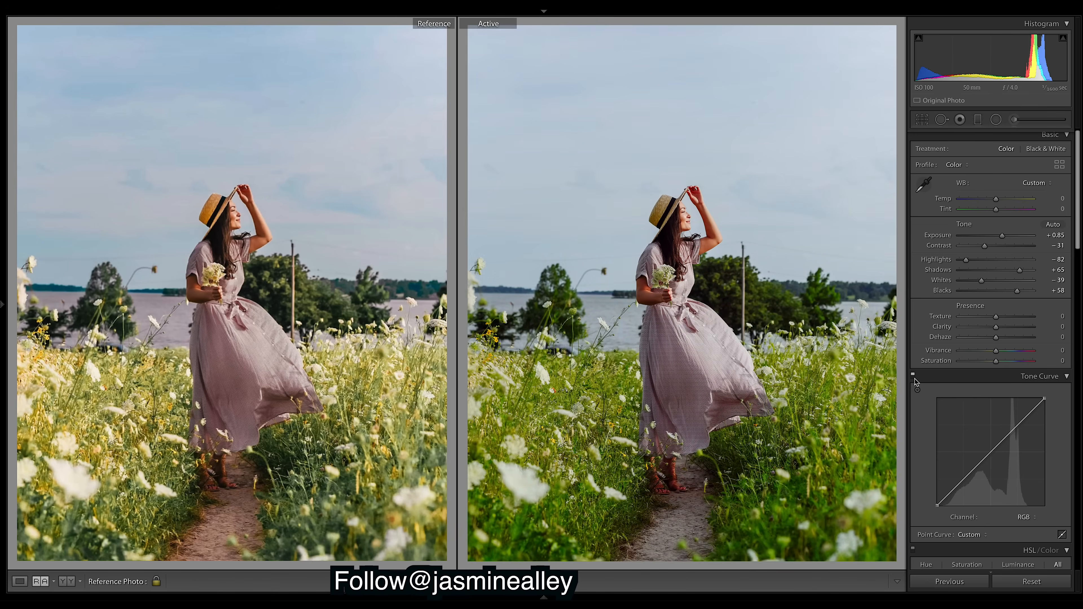
{"action": "left_click", "coordinate": [914, 378]}
{"action": "left_click", "coordinate": [914, 378]}
Try nudging the Red channel curve's midpoint, then undo the recent tone curve changes.
{"action": "left_click", "coordinate": [1032, 517]}
{"action": "left_click", "coordinate": [1036, 528]}
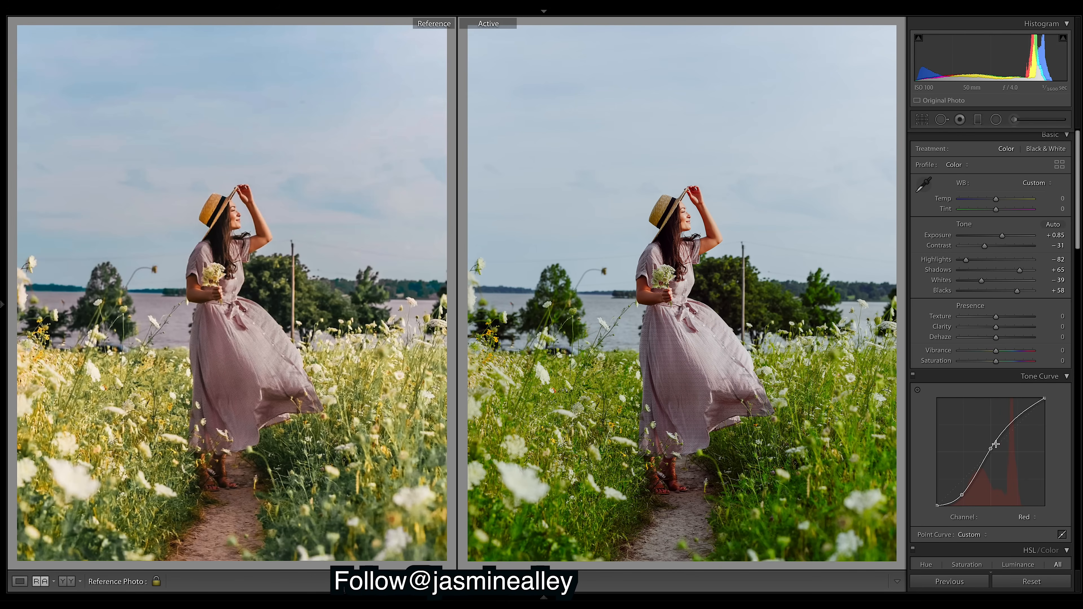
{"action": "left_click_drag", "start_coordinate": [990, 449], "coordinate": [992, 451]}
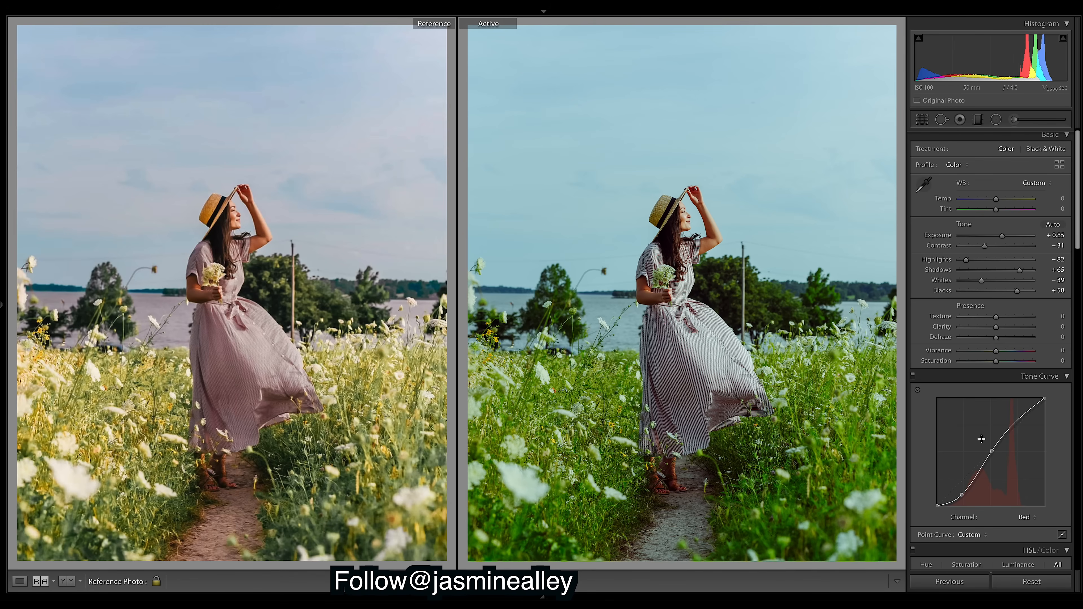
{"action": "key", "text": "ctrl+z"}
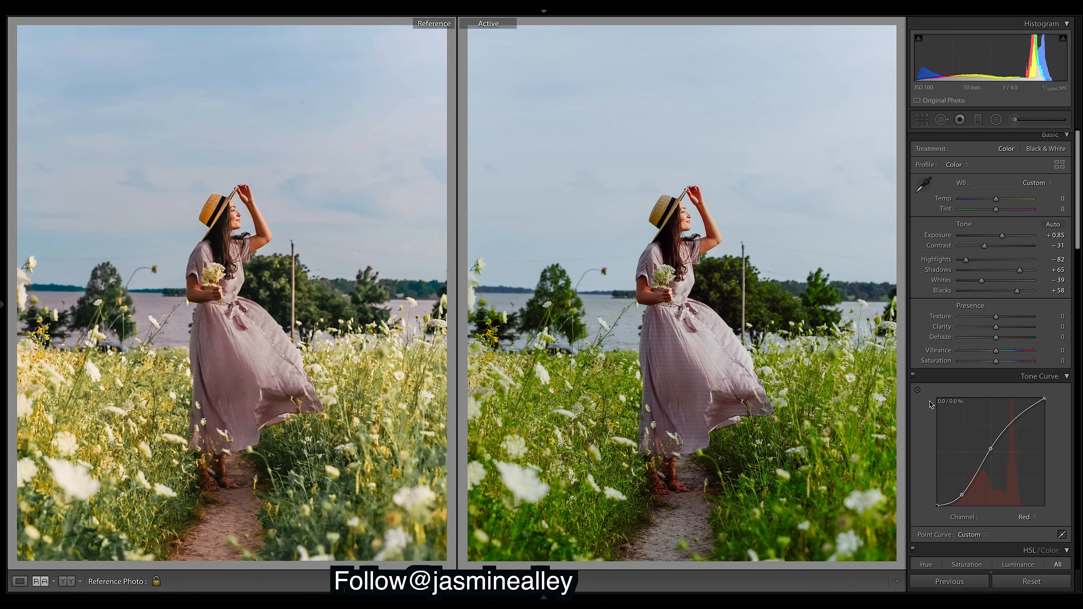
{"action": "key", "text": "ctrl+z"}
{"action": "key", "text": "ctrl+z"}
{"action": "key", "text": "ctrl+z"}
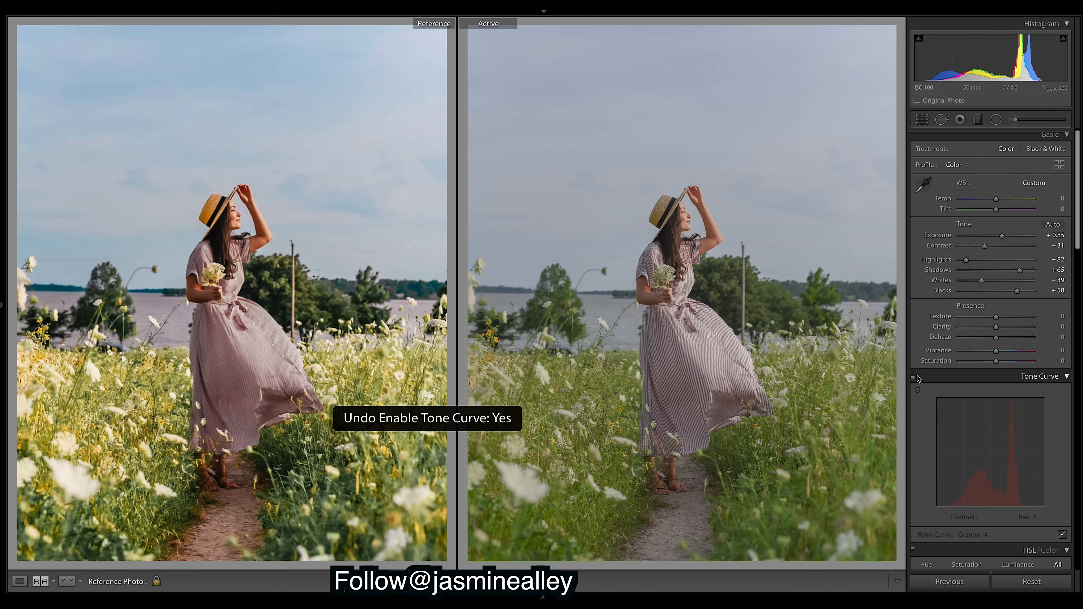
{"action": "key", "text": "ctrl+z"}
{"action": "key", "text": "ctrl+z"}
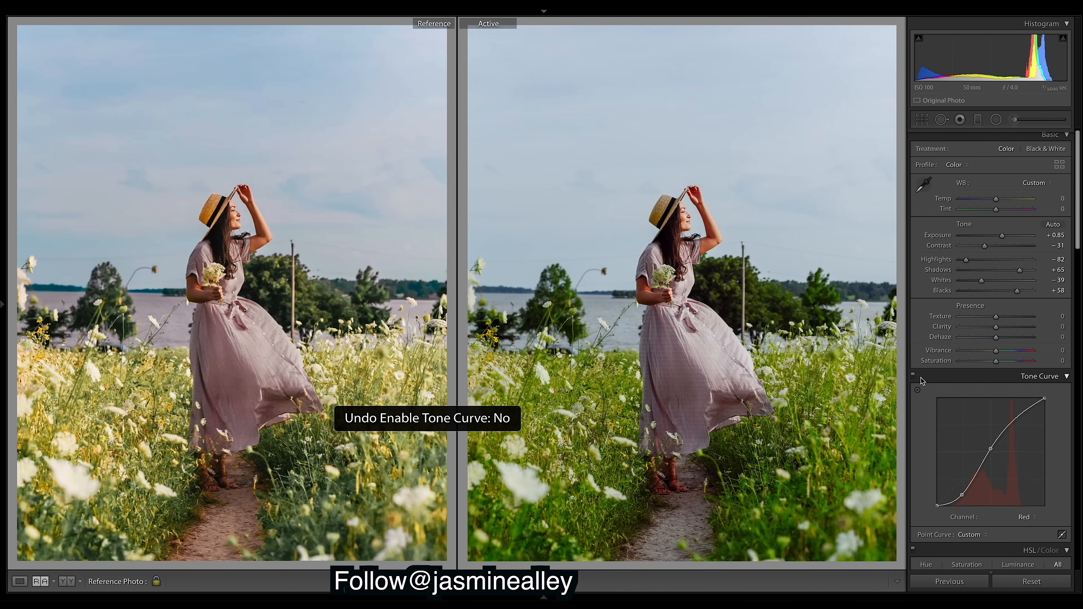
{"action": "key", "text": "ctrl+z"}
Toggle and collapse the tone curve panel, then undo back to the original shaped RGB curve.
{"action": "left_click", "coordinate": [914, 377]}
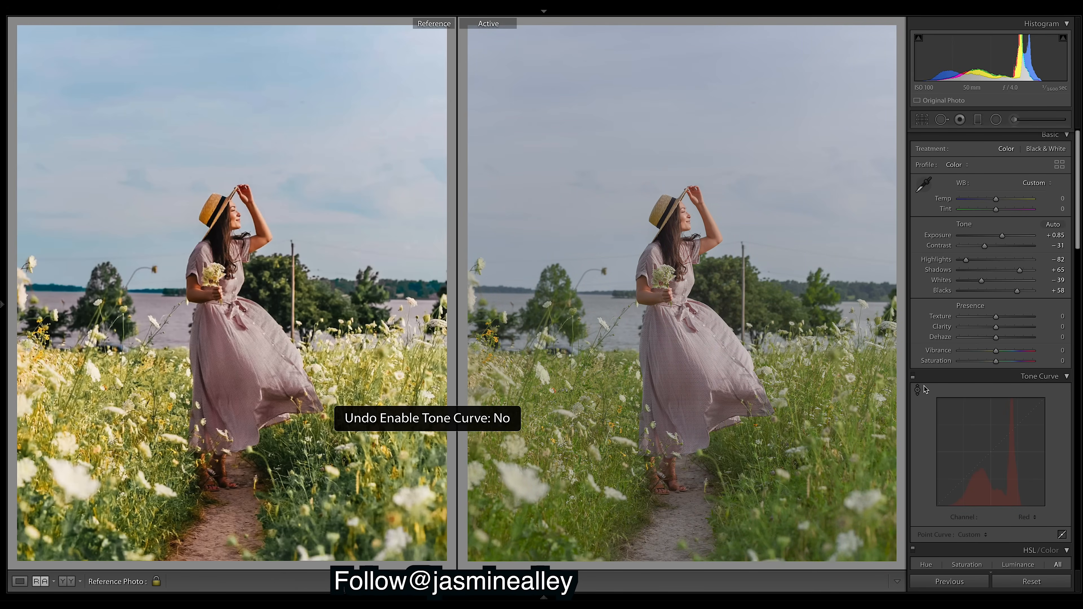
{"action": "left_click", "coordinate": [914, 378]}
{"action": "left_click", "coordinate": [1045, 377]}
{"action": "left_click", "coordinate": [1046, 378]}
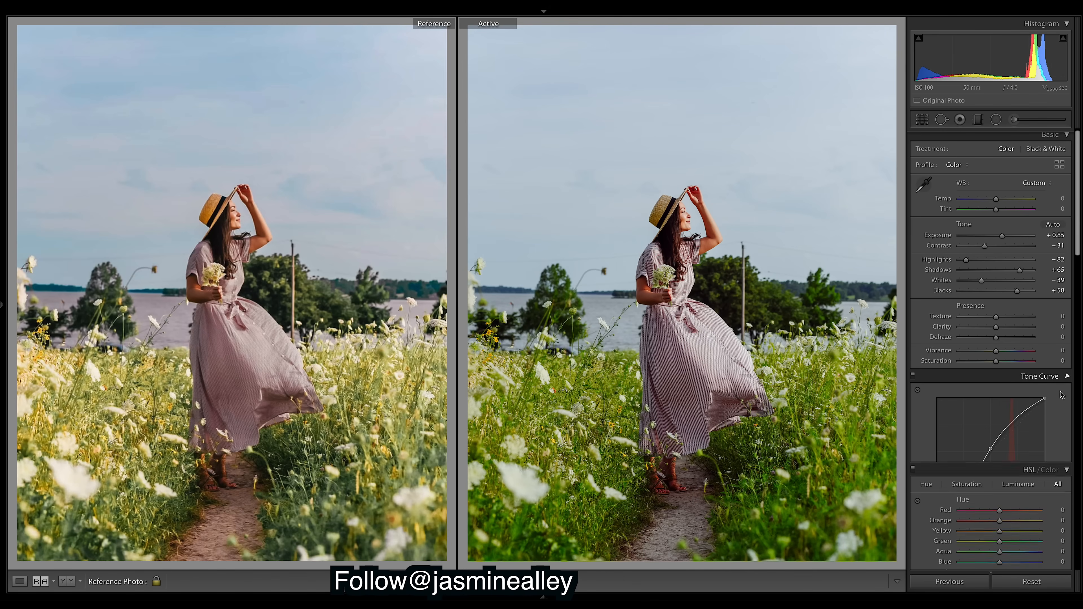
{"action": "left_click", "coordinate": [1032, 516]}
{"action": "left_click", "coordinate": [1036, 509]}
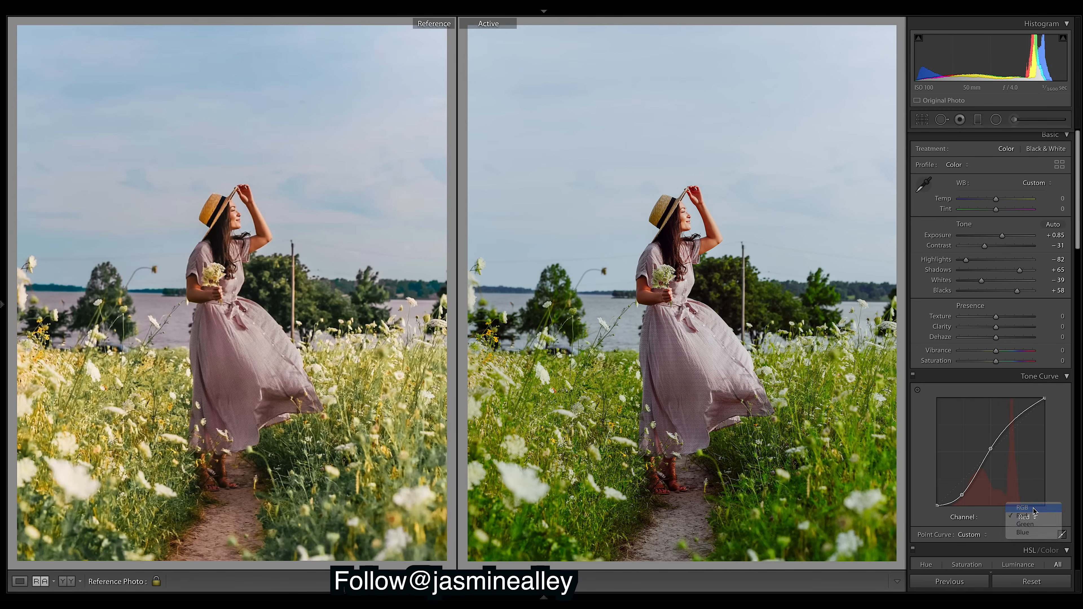
{"action": "key", "text": "ctrl+z"}
{"action": "key", "text": "ctrl+z"}
{"action": "key", "text": "ctrl+shift+z"}
{"action": "key", "text": "ctrl+z"}
{"action": "key", "text": "ctrl+z"}
{"action": "key", "text": "ctrl+z"}
{"action": "key", "text": "ctrl+z"}
{"action": "key", "text": "ctrl+shift+z"}
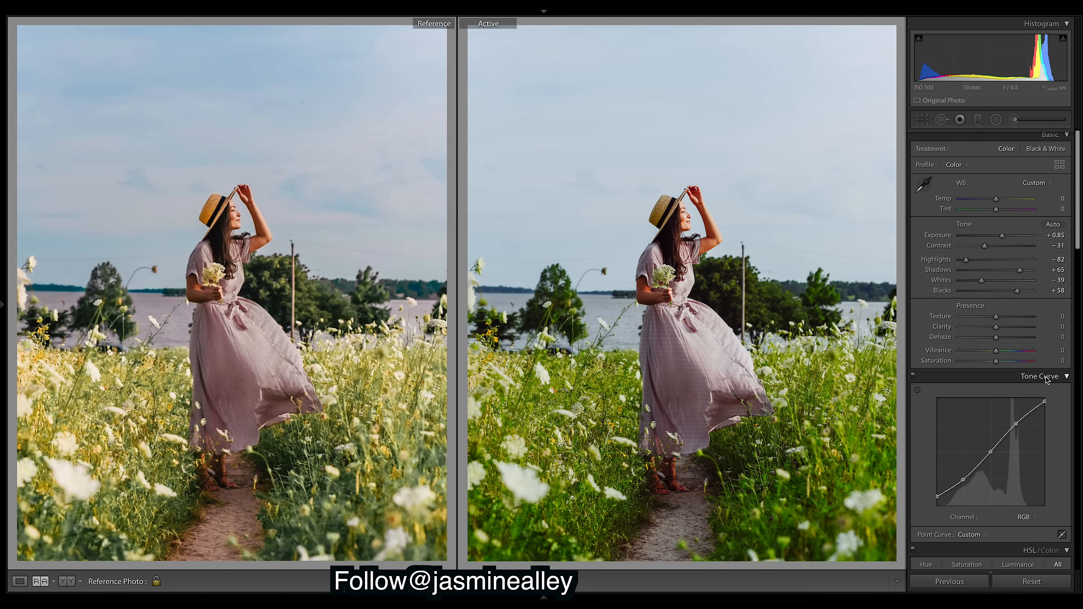
Try moving and deleting the RGB curve's end and shadow points, undoing each change.
{"action": "left_click_drag", "start_coordinate": [1044, 402], "coordinate": [1046, 404]}
{"action": "key", "text": "ctrl+z"}
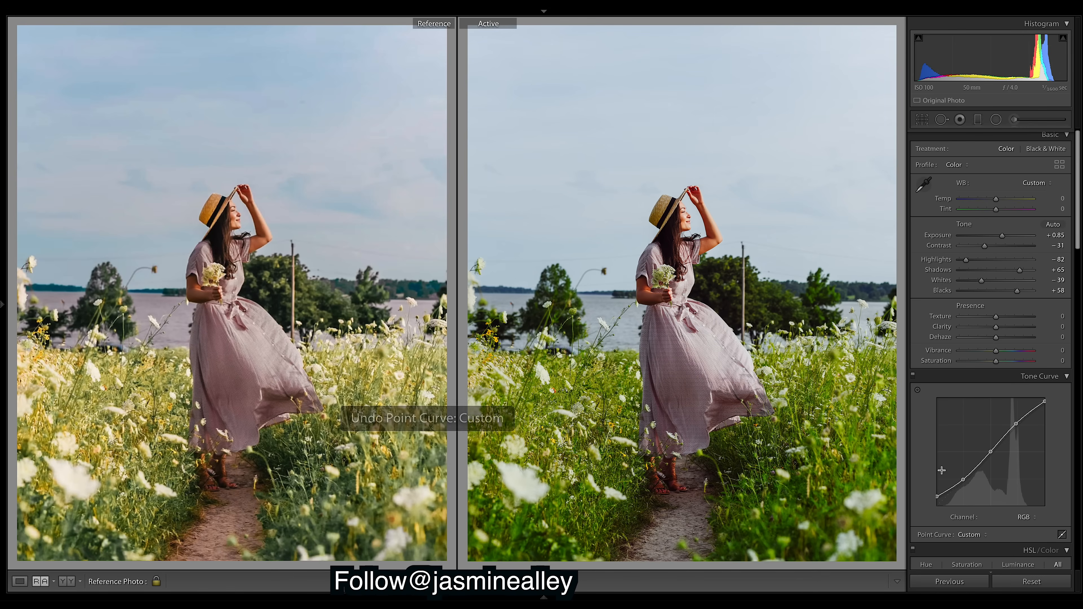
{"action": "left_click_drag", "start_coordinate": [939, 500], "coordinate": [930, 516]}
{"action": "right_click", "coordinate": [937, 508]}
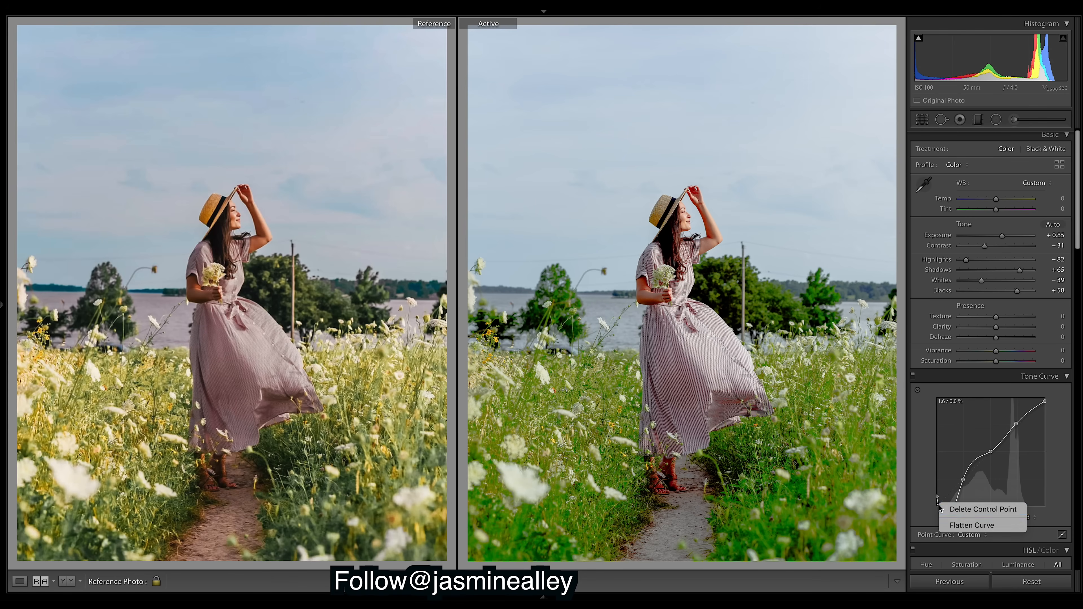
{"action": "left_click", "coordinate": [952, 510]}
{"action": "left_click_drag", "start_coordinate": [938, 497], "coordinate": [908, 487]}
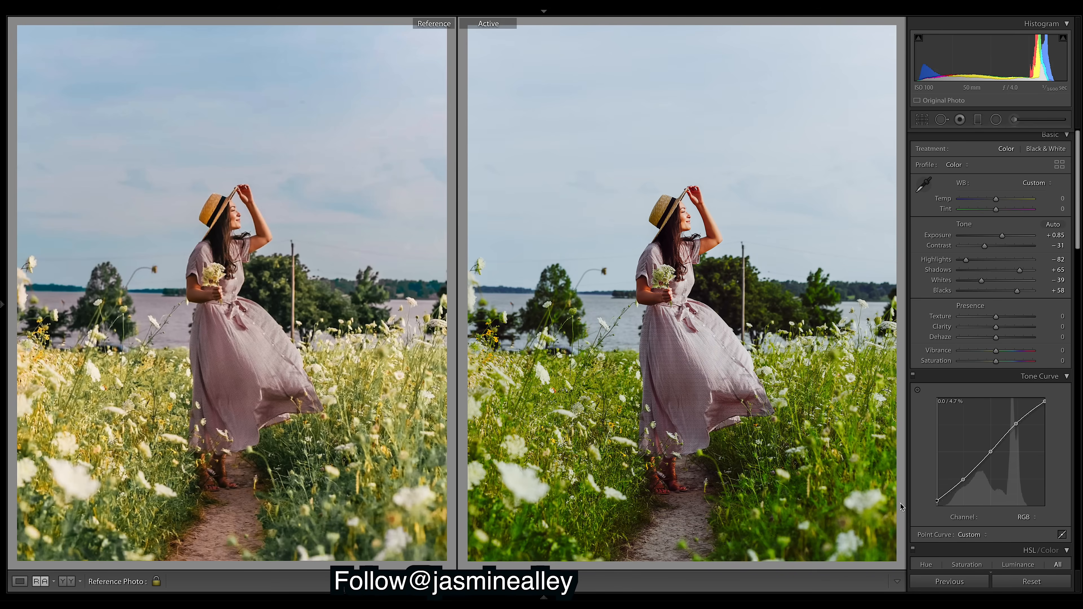
{"action": "key", "text": "ctrl+z"}
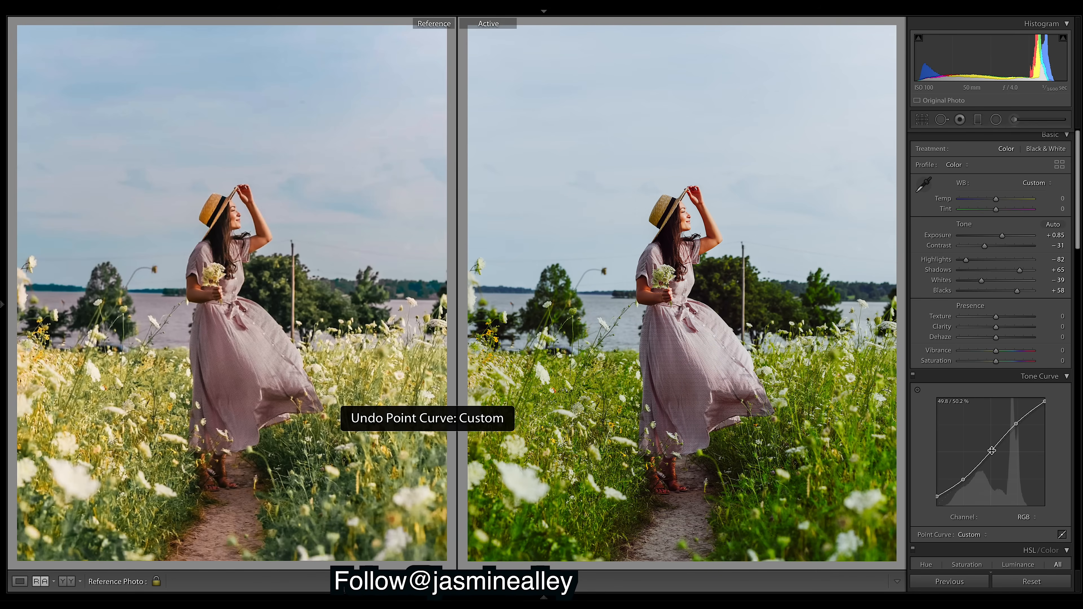
{"action": "left_click_drag", "start_coordinate": [963, 480], "coordinate": [963, 476]}
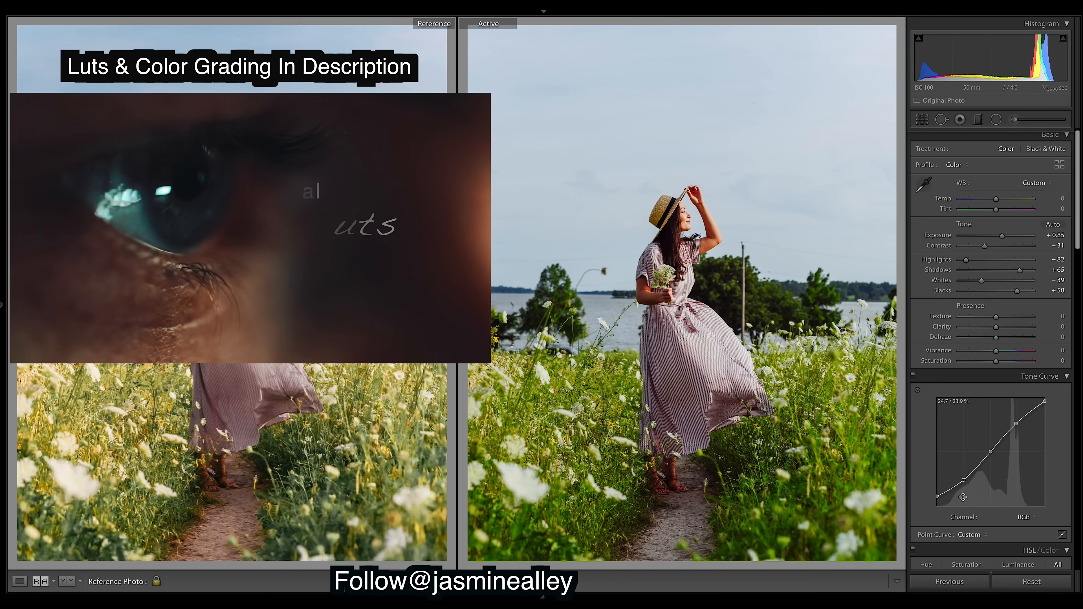
{"action": "key", "text": "ctrl+z"}
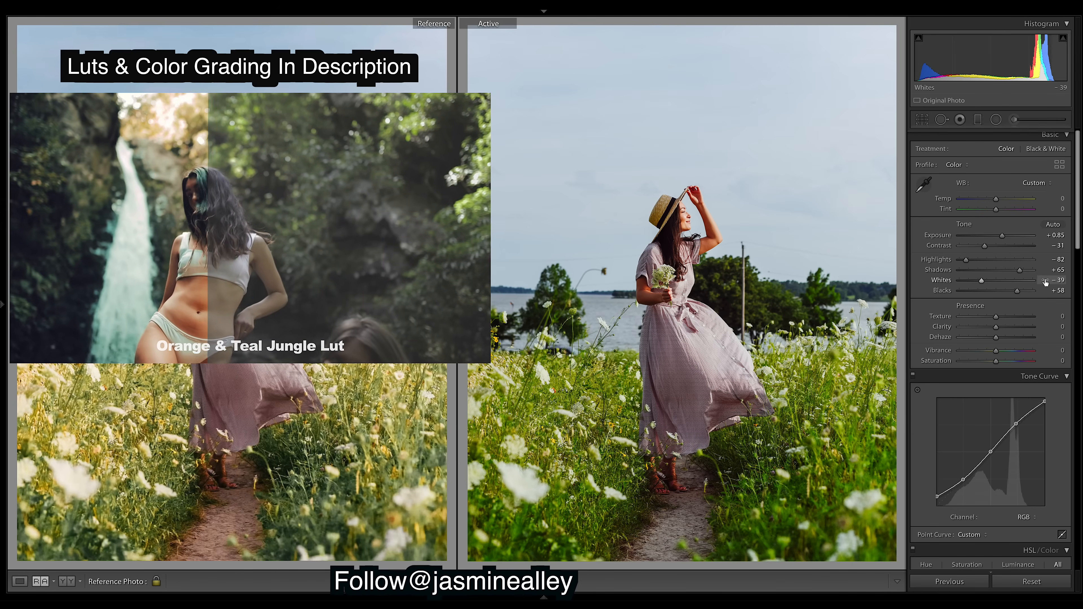
Raise Shadows to +96 and try pulling the RGB curve's lower point down, undoing the curve change.
{"action": "mouse_move", "coordinate": [1021, 272]}
{"action": "left_mouse_down"}
{"action": "mouse_move", "coordinate": [1029, 285]}
{"action": "mouse_move", "coordinate": [1010, 273]}
{"action": "left_mouse_up"}
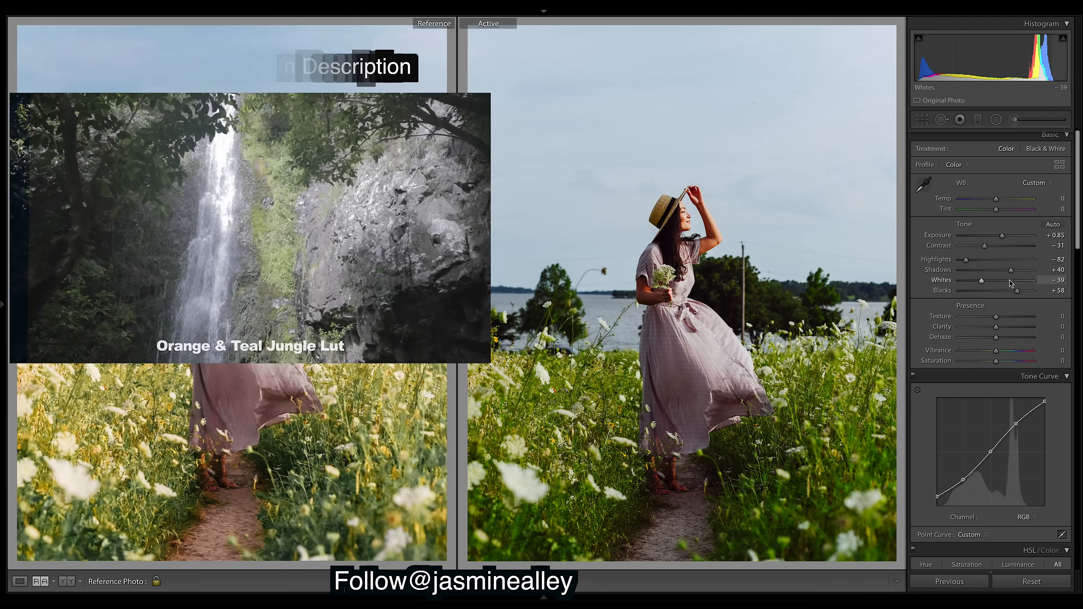
{"action": "left_click_drag", "start_coordinate": [1011, 270], "coordinate": [1030, 267]}
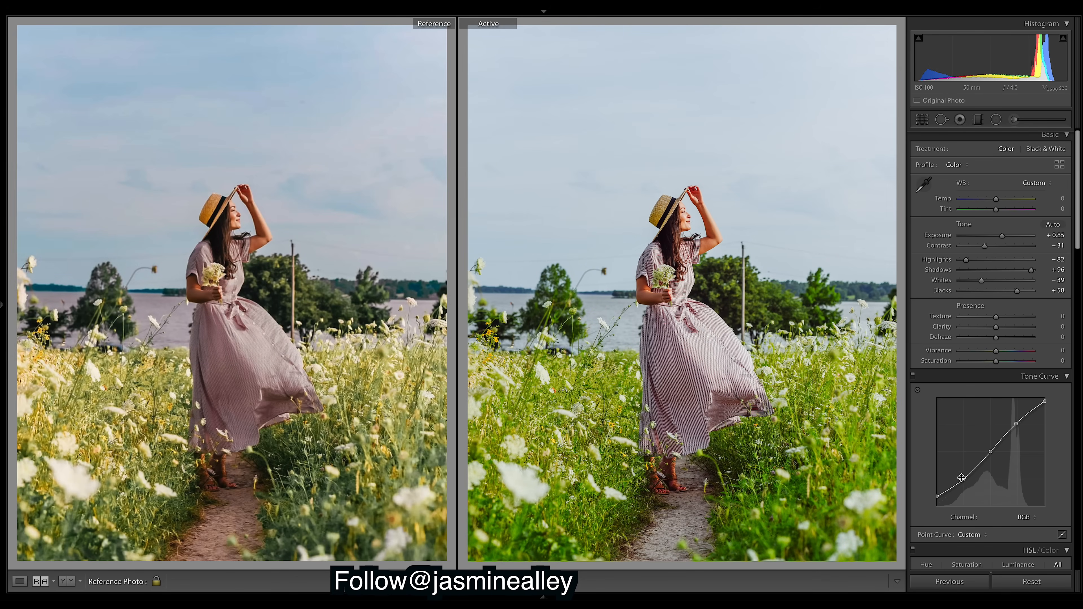
{"action": "mouse_move", "coordinate": [962, 480]}
{"action": "left_mouse_down"}
{"action": "mouse_move", "coordinate": [973, 488]}
{"action": "mouse_move", "coordinate": [976, 478]}
{"action": "mouse_move", "coordinate": [967, 482]}
{"action": "mouse_move", "coordinate": [977, 495]}
{"action": "left_mouse_up"}
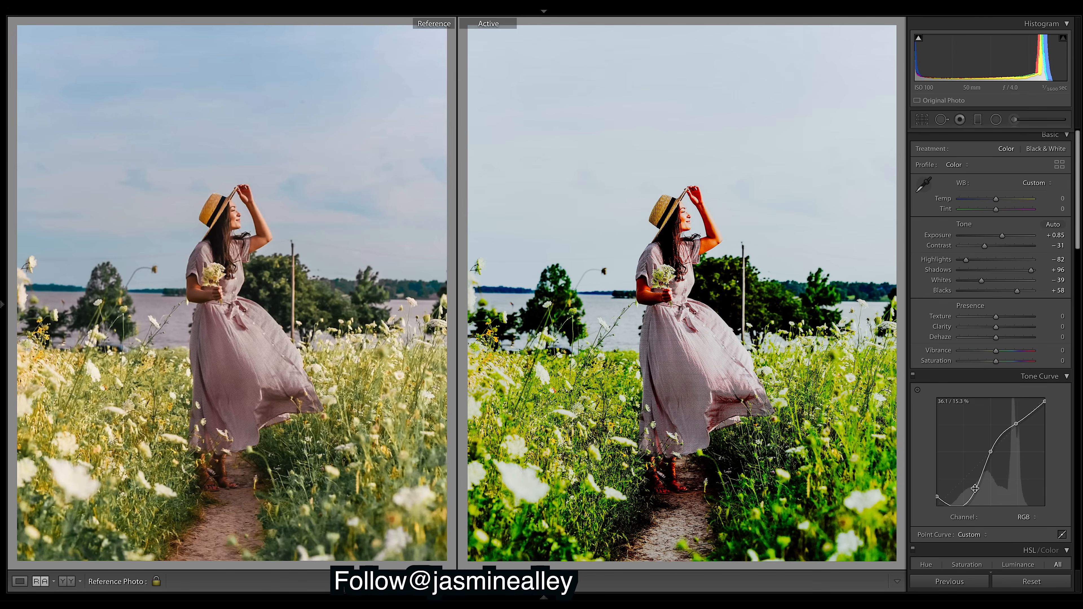
{"action": "key", "text": "ctrl+z"}
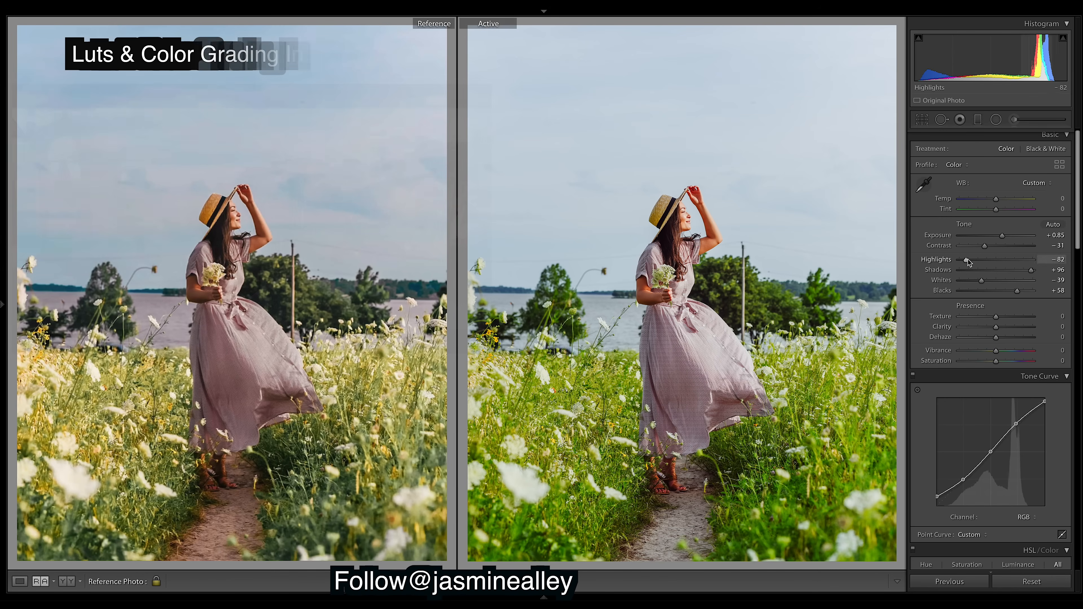
Reset Highlights, Shadows, Whites and Blacks to 0 and set Contrast to -82.
{"action": "double_click", "coordinate": [998, 259]}
{"action": "double_click", "coordinate": [1032, 271]}
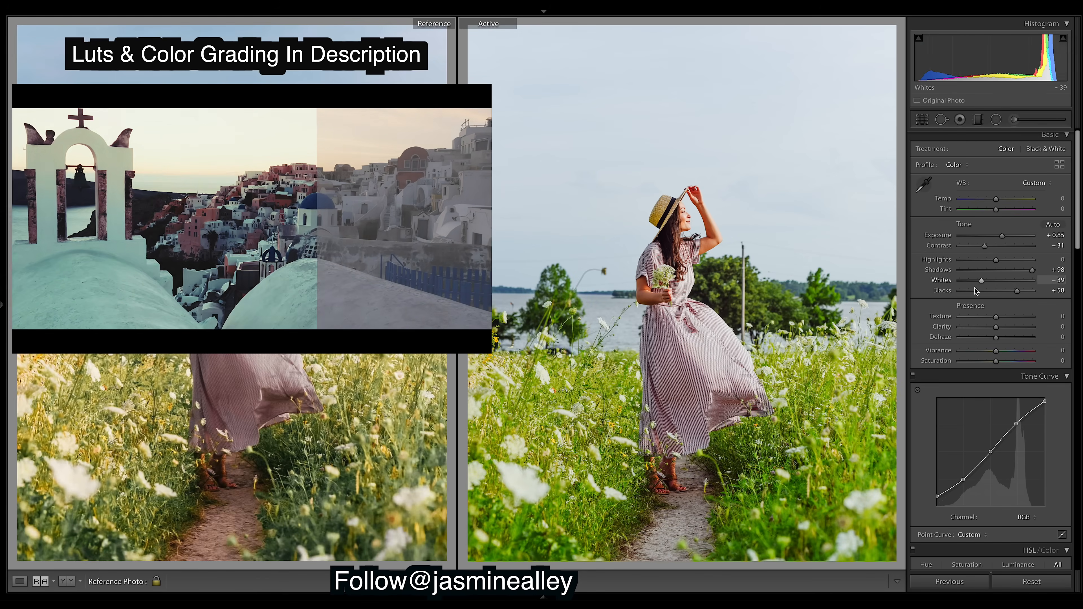
{"action": "double_click", "coordinate": [981, 280]}
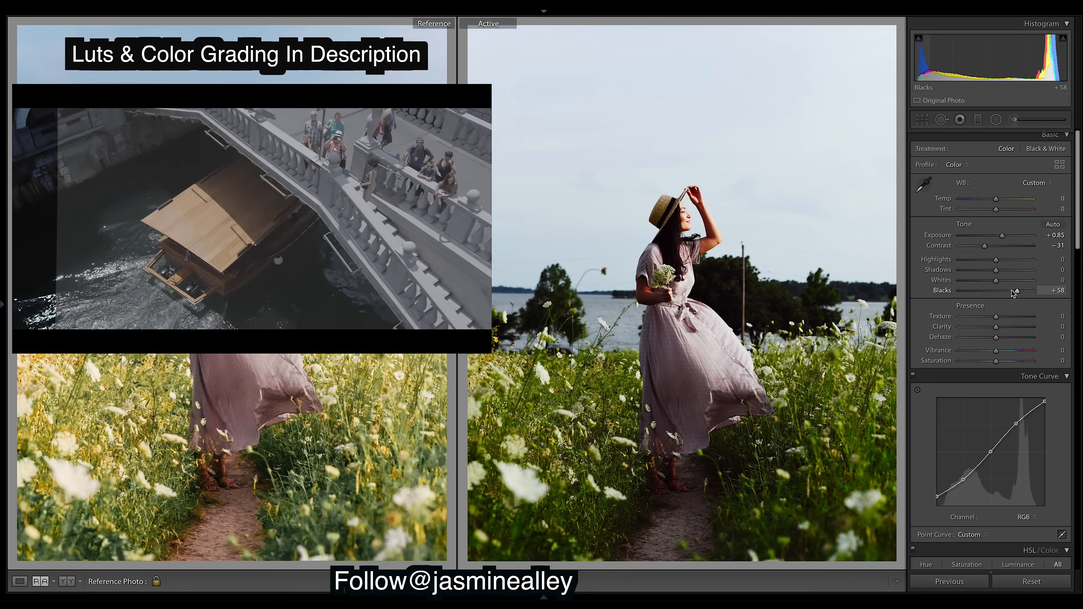
{"action": "double_click", "coordinate": [1017, 290]}
{"action": "left_click_drag", "start_coordinate": [985, 247], "coordinate": [966, 246]}
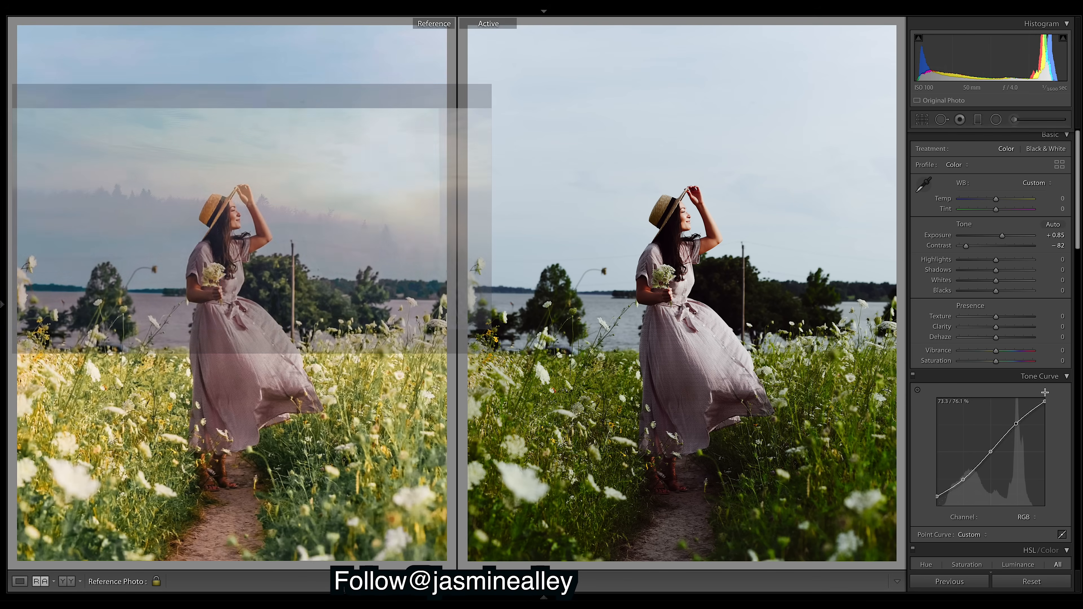
Set Shadows to +75, Highlights to -100 and Whites to -24.
{"action": "left_click", "coordinate": [1024, 270]}
{"action": "left_click_drag", "start_coordinate": [1025, 270], "coordinate": [1024, 271]}
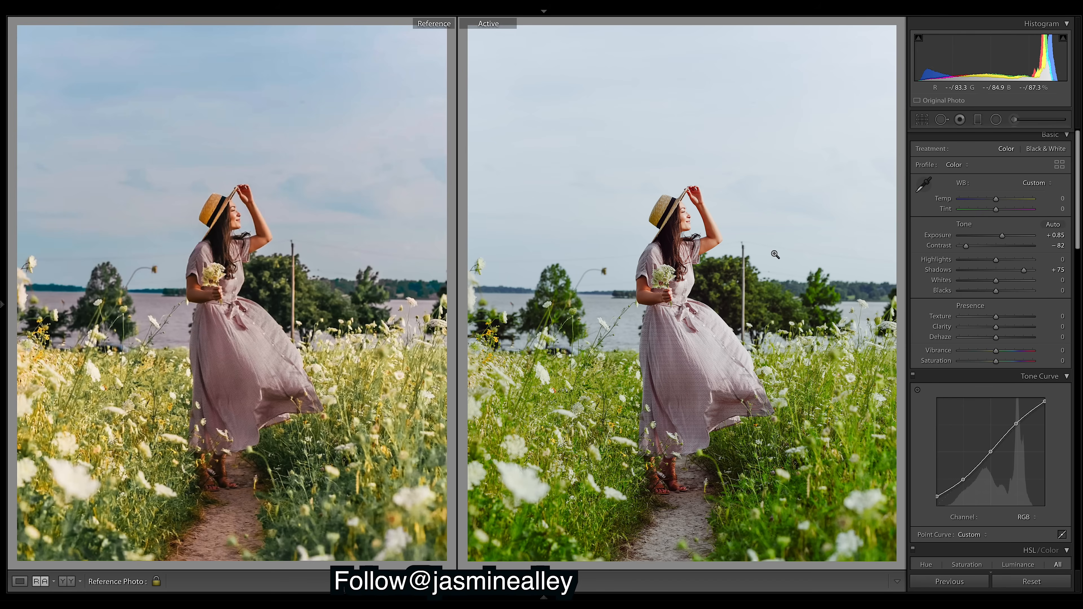
{"action": "left_click_drag", "start_coordinate": [995, 259], "coordinate": [949, 265]}
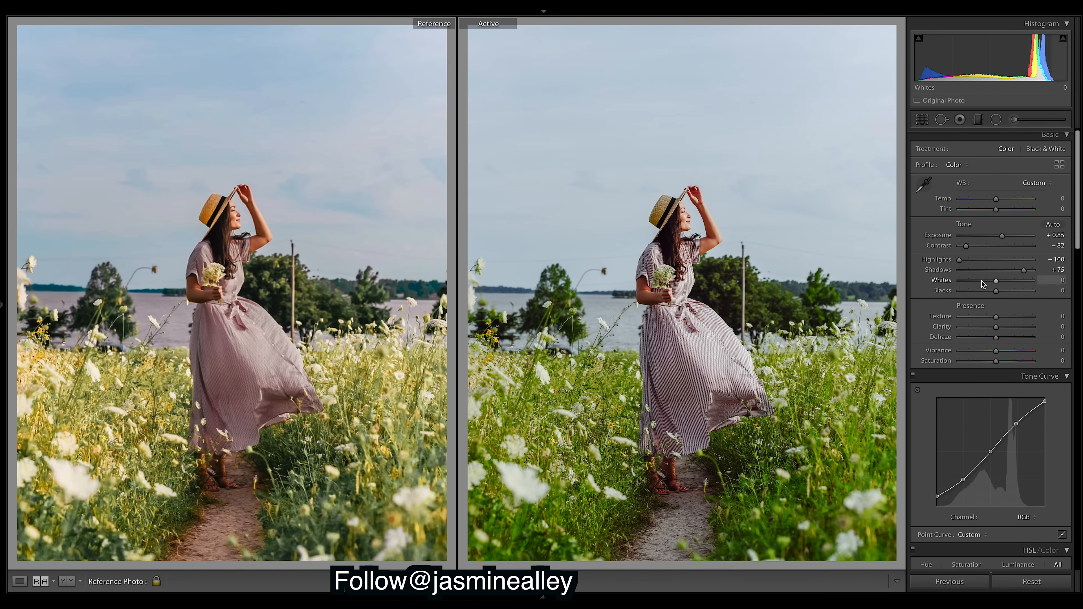
{"action": "left_click_drag", "start_coordinate": [995, 281], "coordinate": [982, 282]}
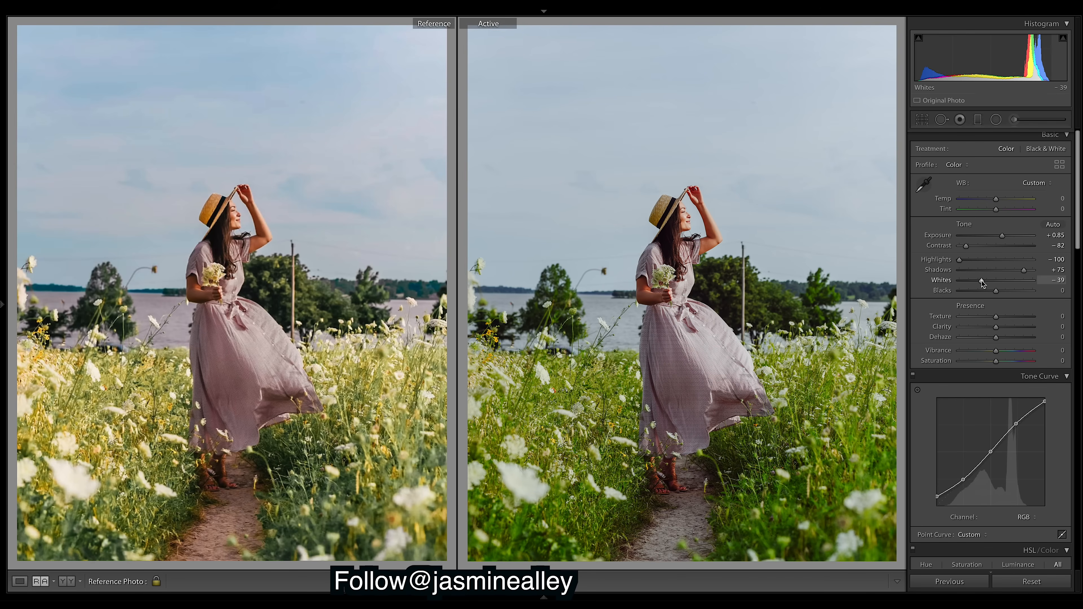
{"action": "left_click_drag", "start_coordinate": [981, 281], "coordinate": [984, 282]}
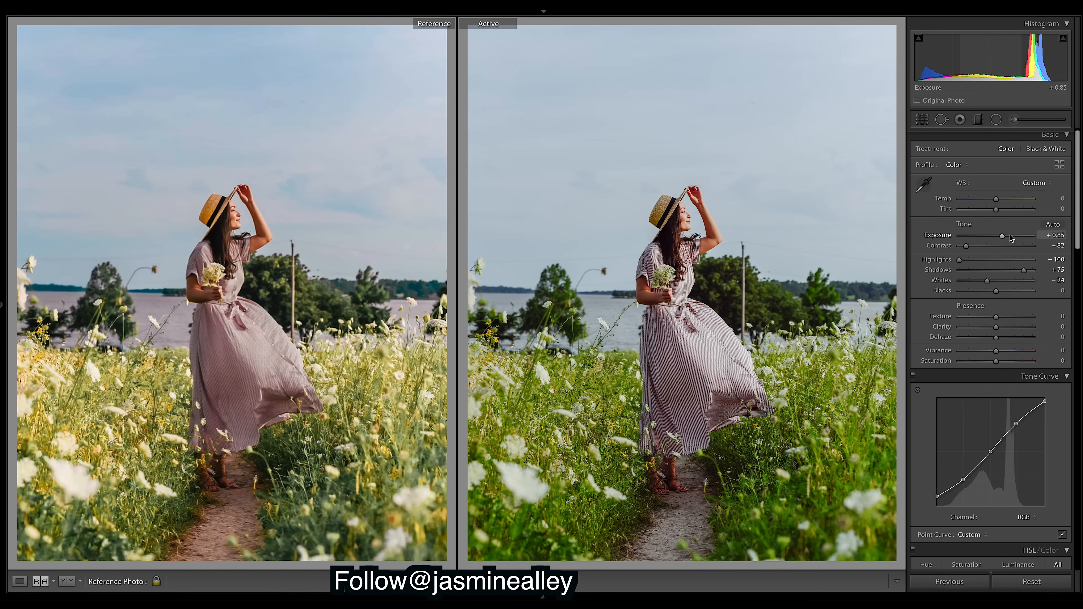
Lower Exposure to +0.80 and ease Contrast to -55.
{"action": "left_click_drag", "start_coordinate": [1003, 237], "coordinate": [1001, 236]}
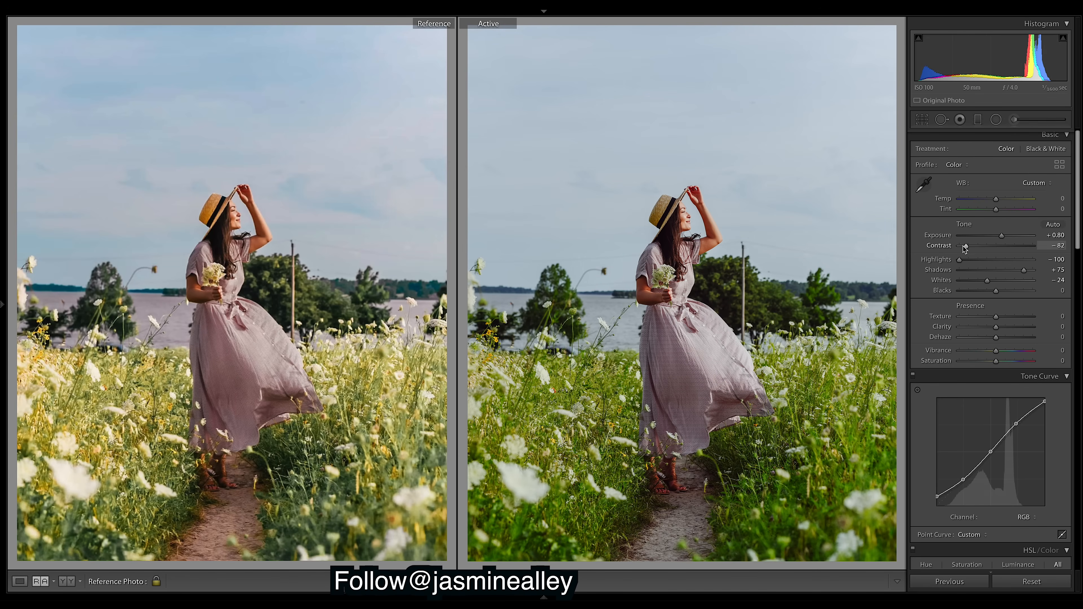
{"action": "left_click_drag", "start_coordinate": [967, 247], "coordinate": [976, 247]}
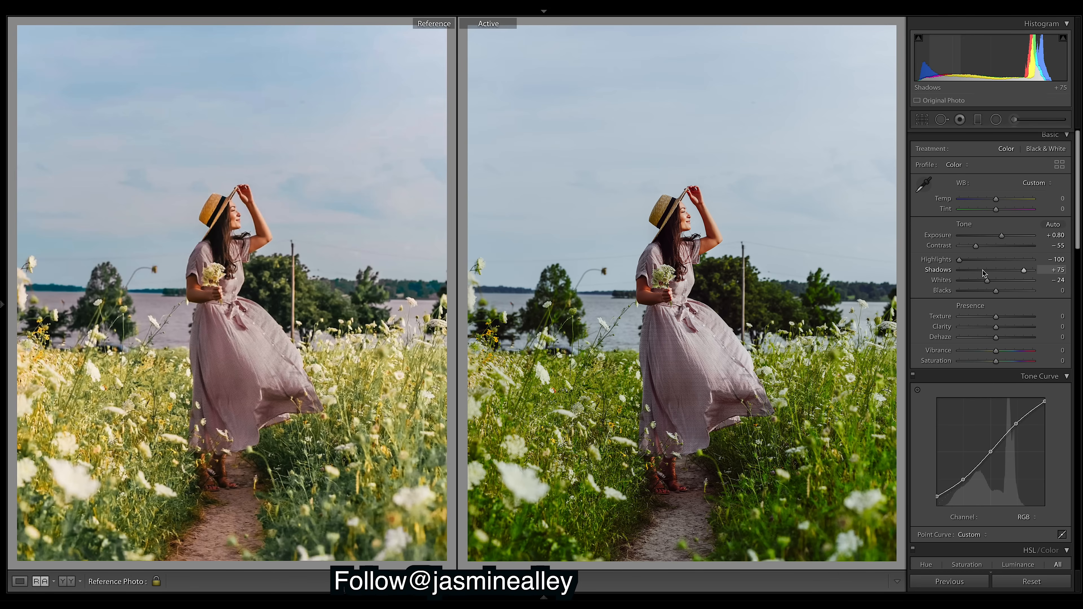
{"action": "left_click_drag", "start_coordinate": [1077, 217], "coordinate": [1076, 540]}
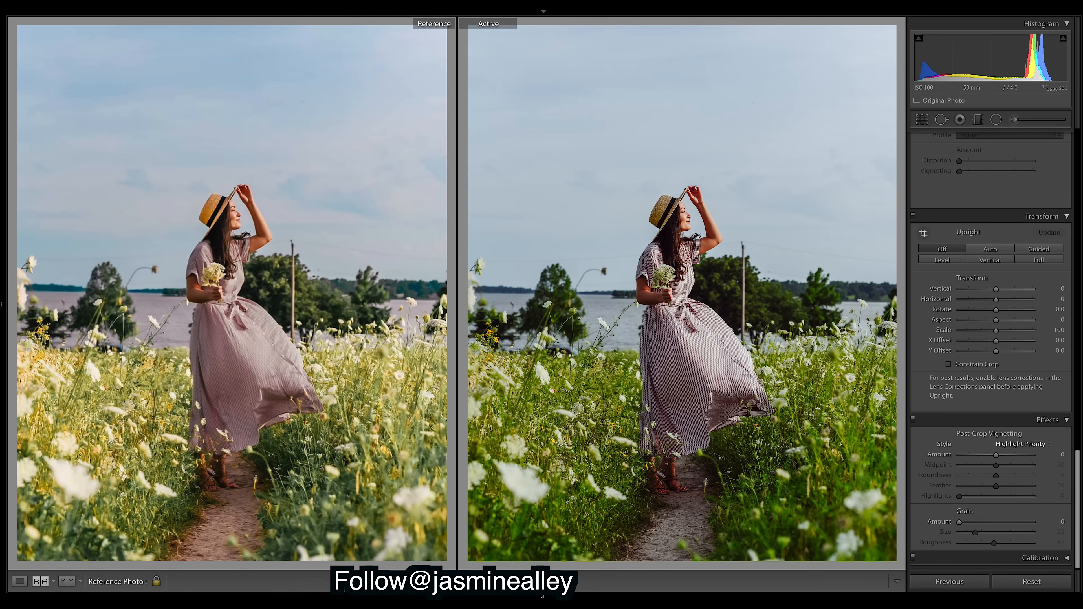
{"action": "left_click_drag", "start_coordinate": [1077, 465], "coordinate": [1078, 263]}
{"action": "mouse_move", "coordinate": [999, 372]}
{"action": "left_mouse_down"}
{"action": "mouse_move", "coordinate": [1010, 372]}
{"action": "mouse_move", "coordinate": [977, 374]}
{"action": "mouse_move", "coordinate": [1015, 374]}
{"action": "mouse_move", "coordinate": [1010, 383]}
{"action": "left_mouse_up"}
{"action": "left_click", "coordinate": [1014, 383]}
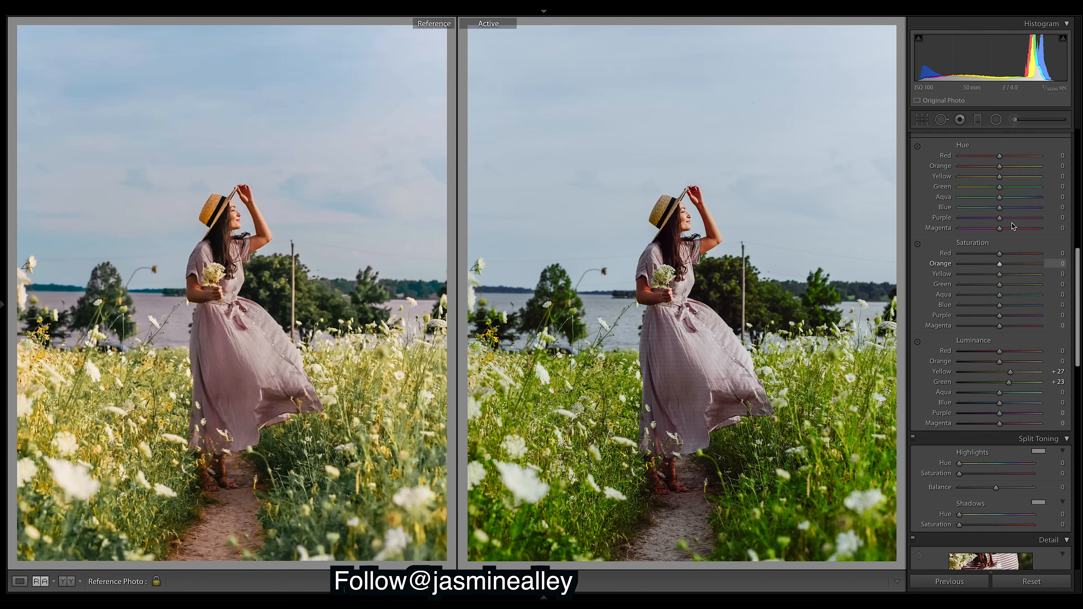
{"action": "left_click_drag", "start_coordinate": [1080, 265], "coordinate": [1072, 141]}
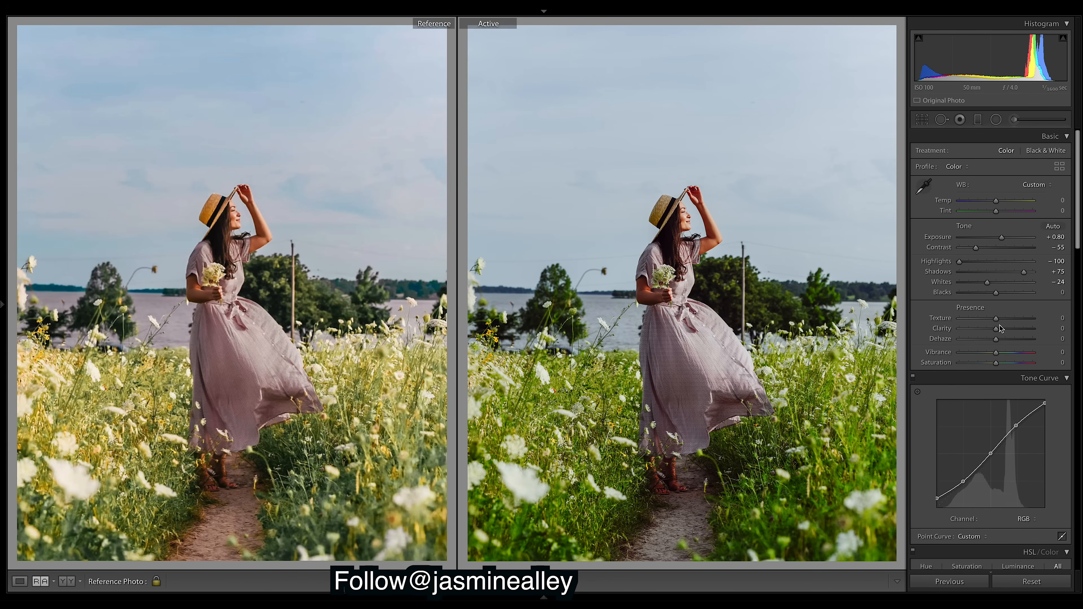
Set Texture to -5 and Clarity to +19.
{"action": "left_click_drag", "start_coordinate": [998, 319], "coordinate": [996, 320]}
{"action": "left_click_drag", "start_coordinate": [996, 322], "coordinate": [995, 322]}
{"action": "left_click_drag", "start_coordinate": [998, 330], "coordinate": [1003, 332]}
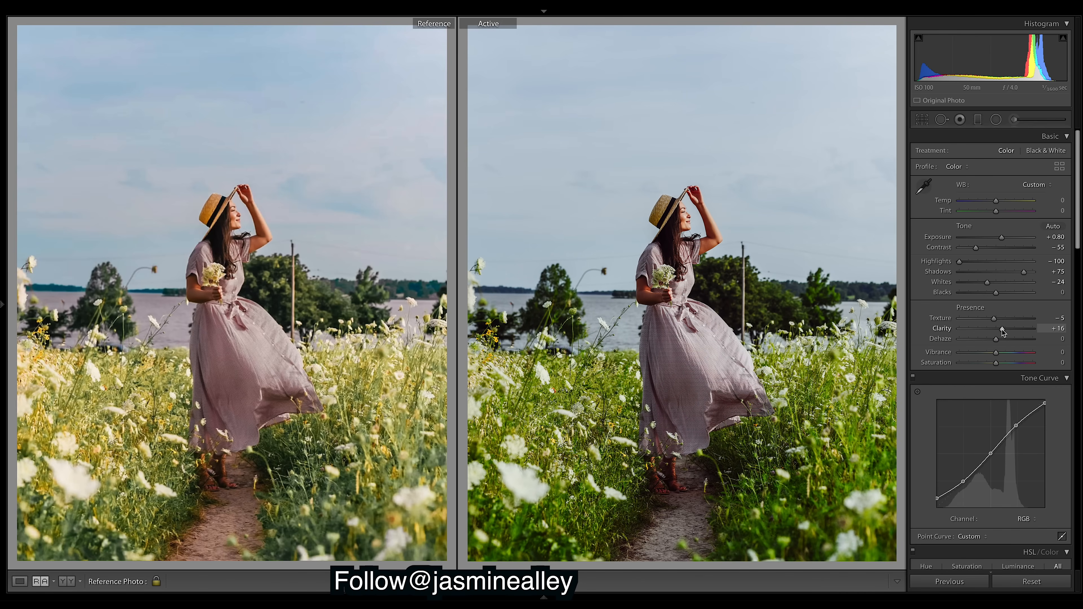
{"action": "left_click_drag", "start_coordinate": [1001, 329], "coordinate": [1002, 330]}
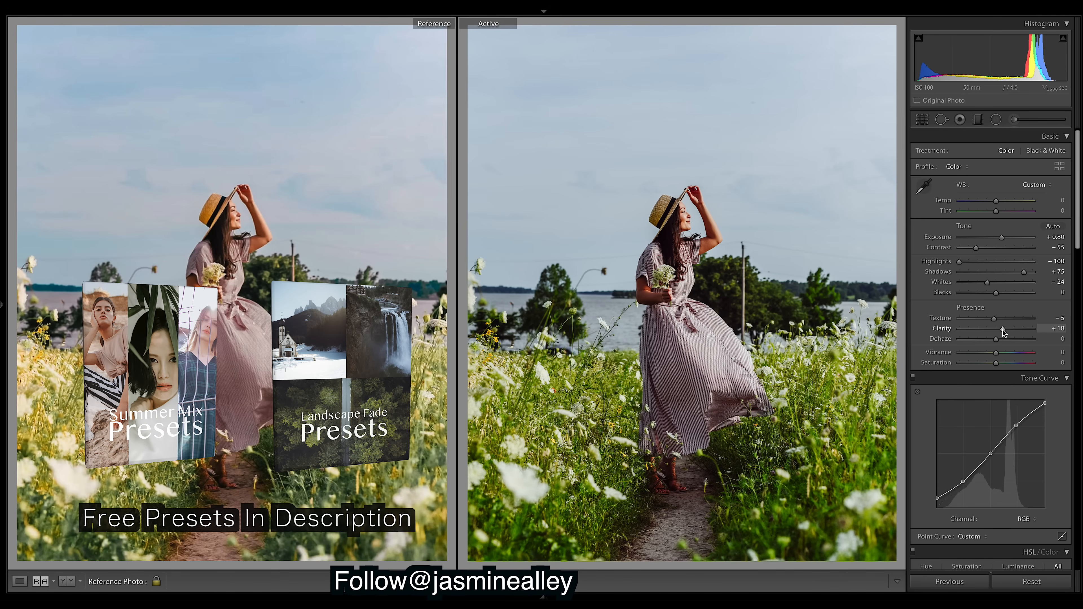
{"action": "left_click_drag", "start_coordinate": [1004, 332], "coordinate": [1003, 334]}
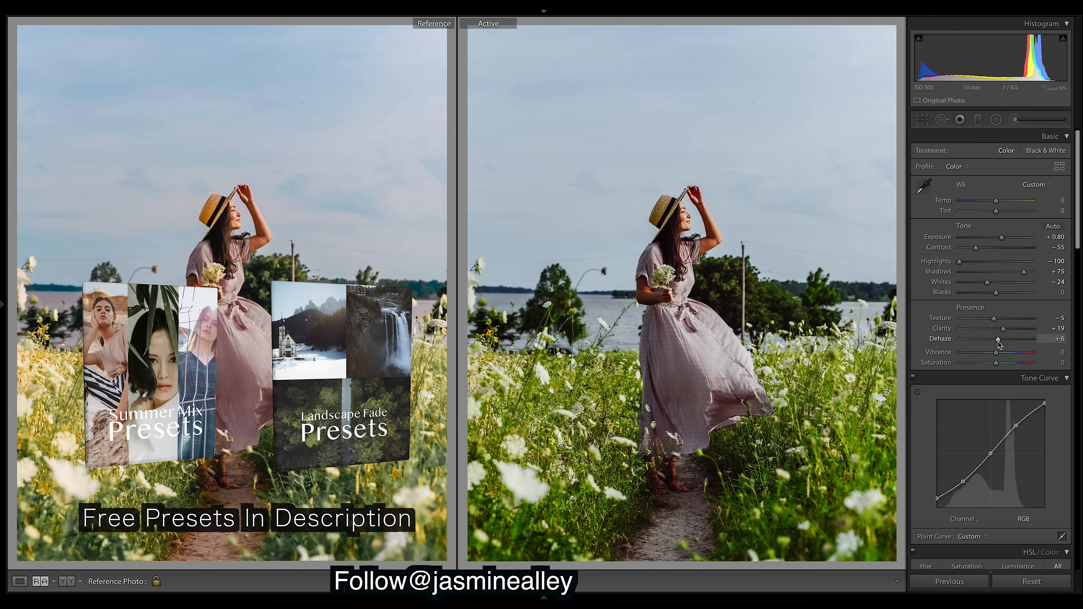
Set Dehaze to +6.
{"action": "left_click_drag", "start_coordinate": [997, 340], "coordinate": [1003, 339]}
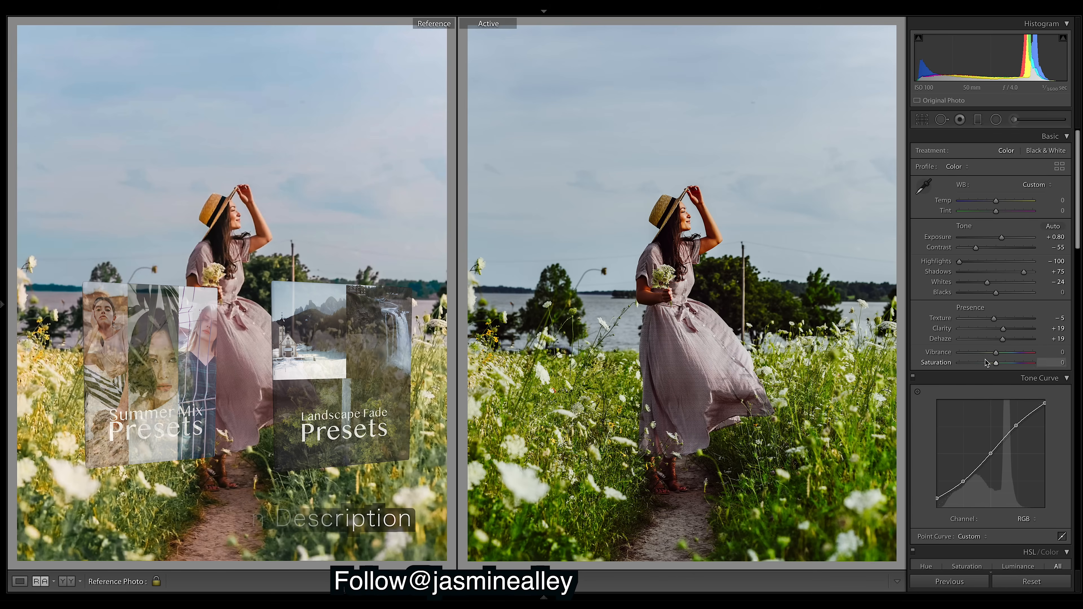
{"action": "left_click_drag", "start_coordinate": [1003, 339], "coordinate": [1000, 339]}
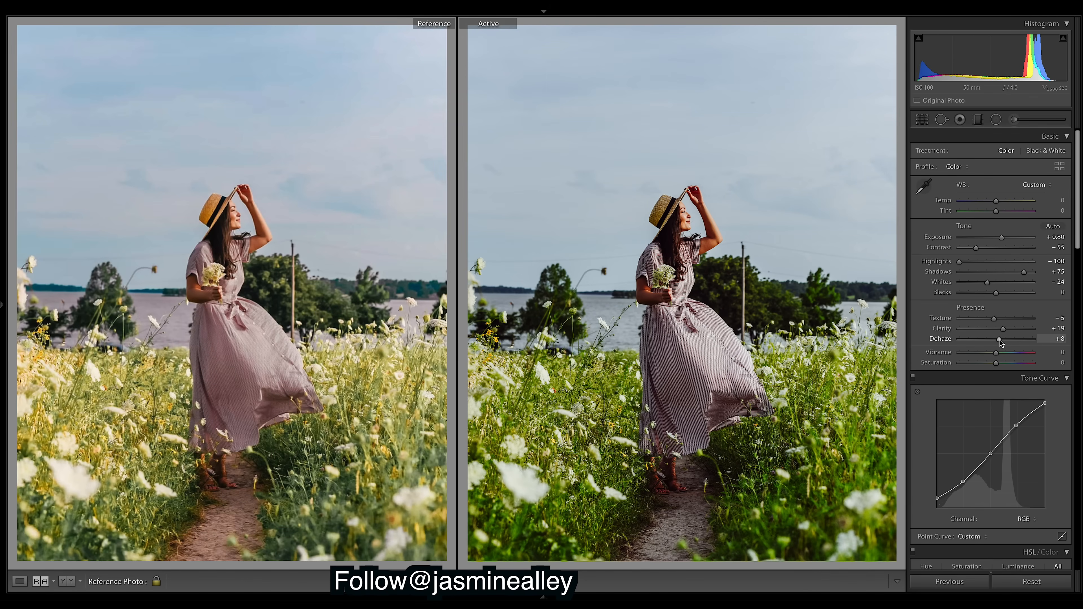
{"action": "left_click_drag", "start_coordinate": [1000, 340], "coordinate": [1000, 340]}
{"action": "left_click_drag", "start_coordinate": [999, 341], "coordinate": [998, 339]}
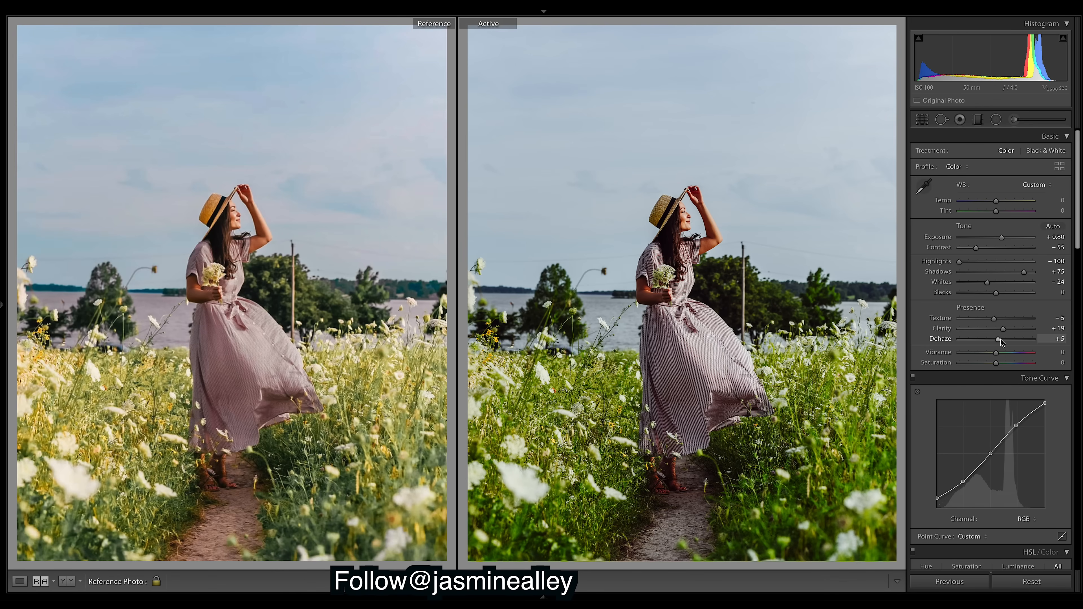
{"action": "left_click_drag", "start_coordinate": [1001, 339], "coordinate": [1001, 339]}
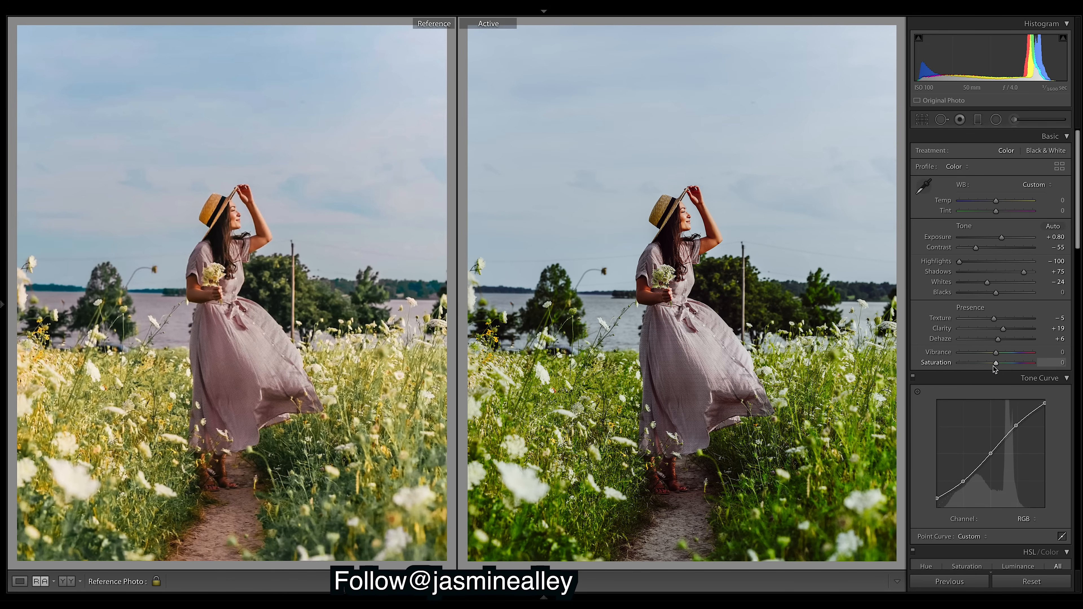
Set Vibrance to +15 and Saturation to -10.
{"action": "left_click_drag", "start_coordinate": [996, 352], "coordinate": [1000, 356]}
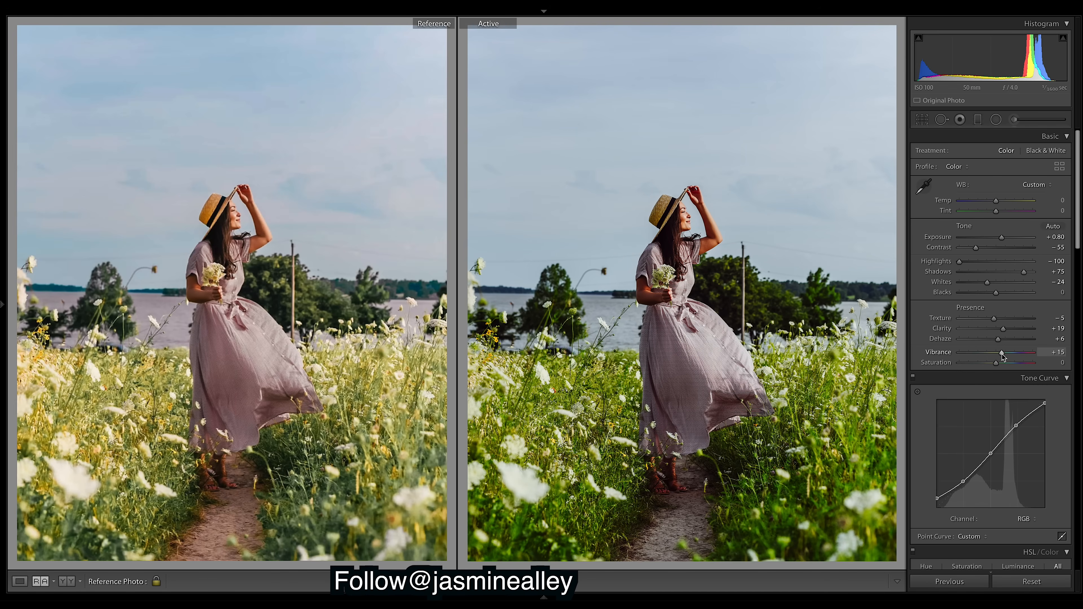
{"action": "left_click_drag", "start_coordinate": [996, 363], "coordinate": [990, 364]}
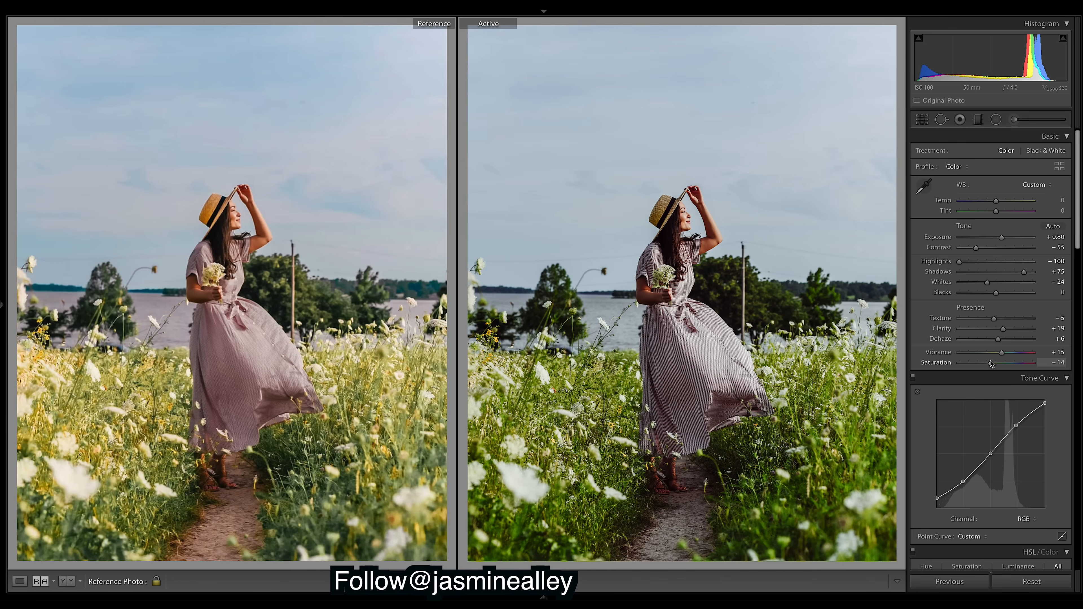
{"action": "left_click_drag", "start_coordinate": [992, 364], "coordinate": [994, 363]}
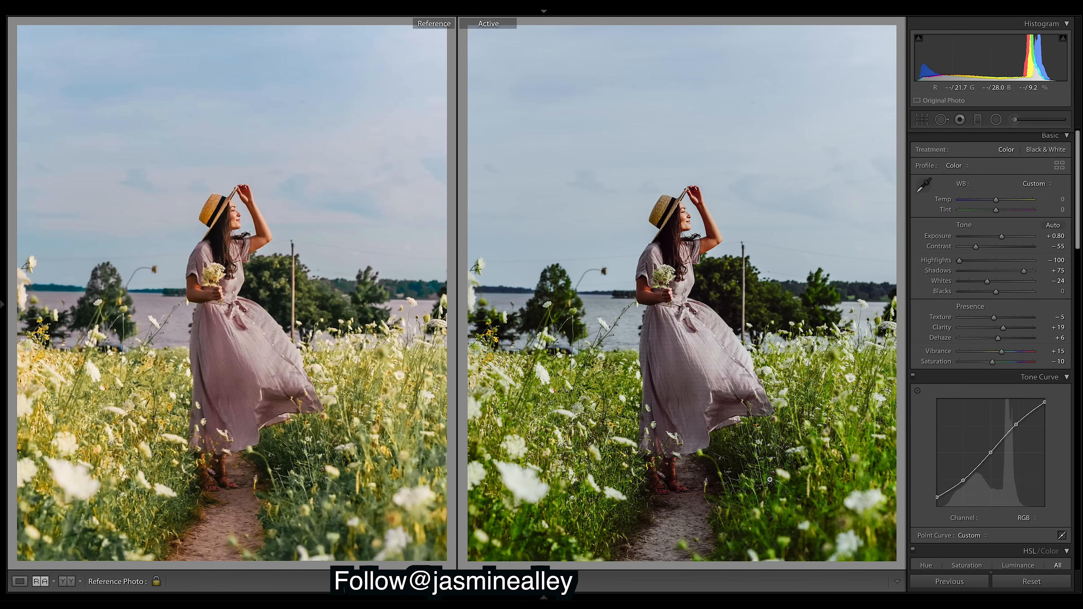
Raise Blacks to +95 and try adjusting Shadows, undoing that change.
{"action": "left_click_drag", "start_coordinate": [996, 291], "coordinate": [1031, 294]}
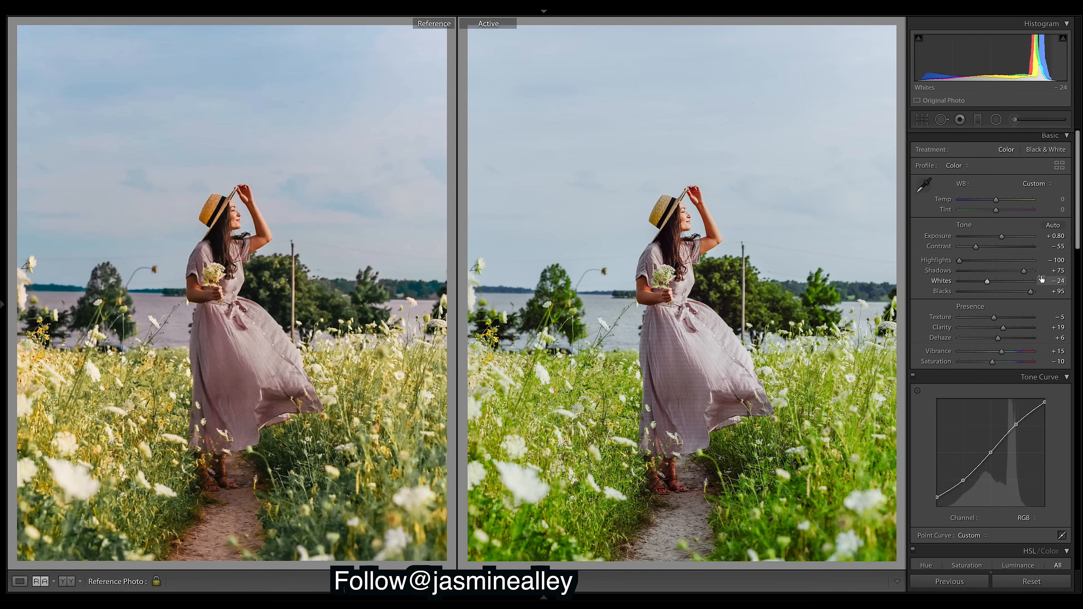
{"action": "left_click_drag", "start_coordinate": [1022, 271], "coordinate": [996, 269]}
{"action": "key", "text": "ctrl+z"}
{"action": "key", "text": "ctrl+z"}
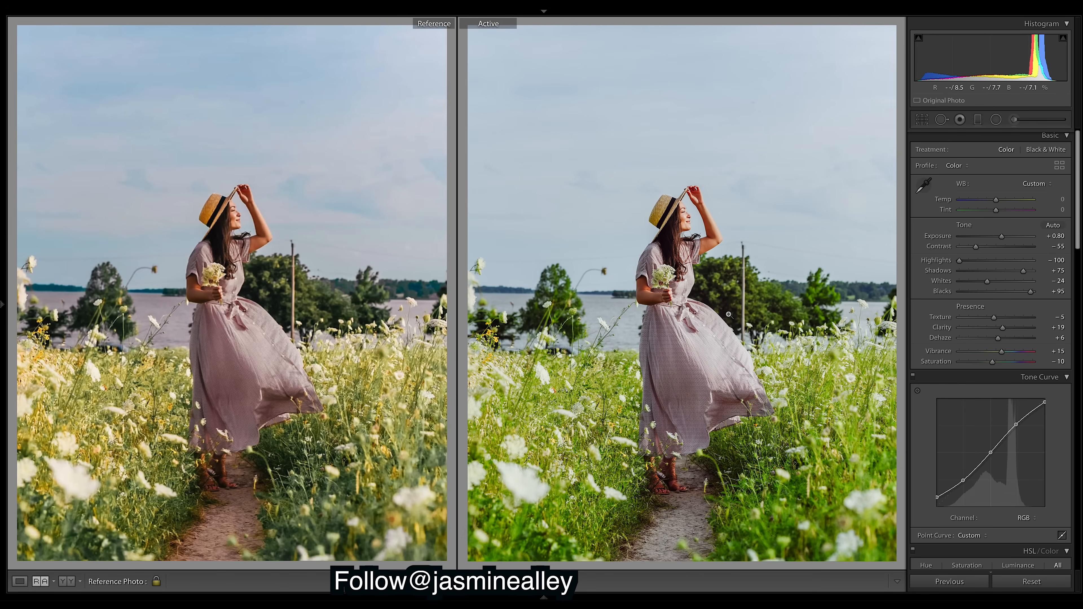
Try lowering Blacks to +8, undoing it.
{"action": "left_click_drag", "start_coordinate": [1029, 295], "coordinate": [998, 291]}
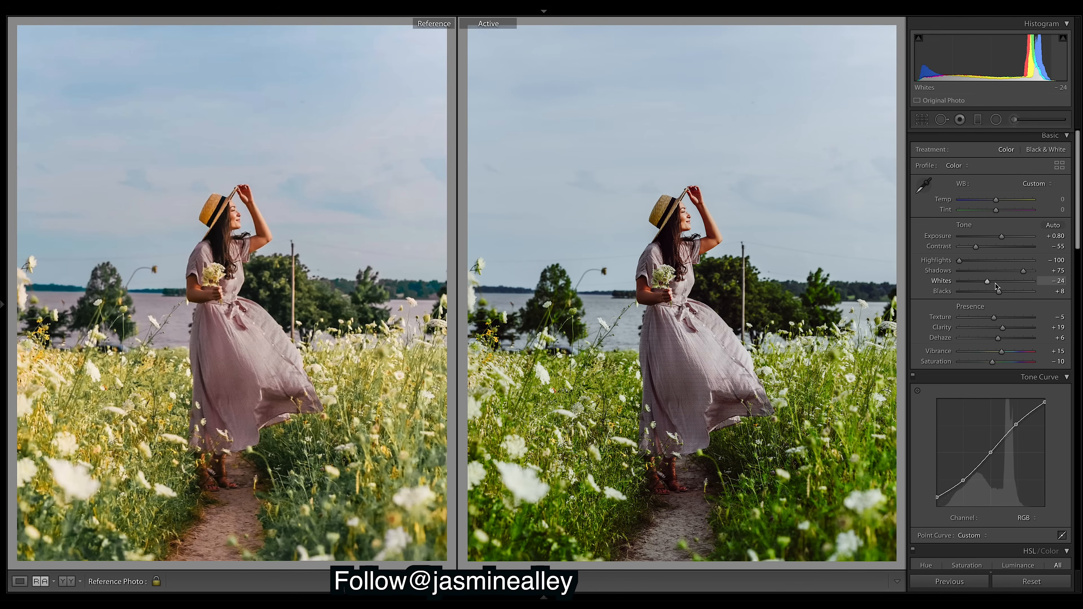
{"action": "key", "text": "ctrl+z"}
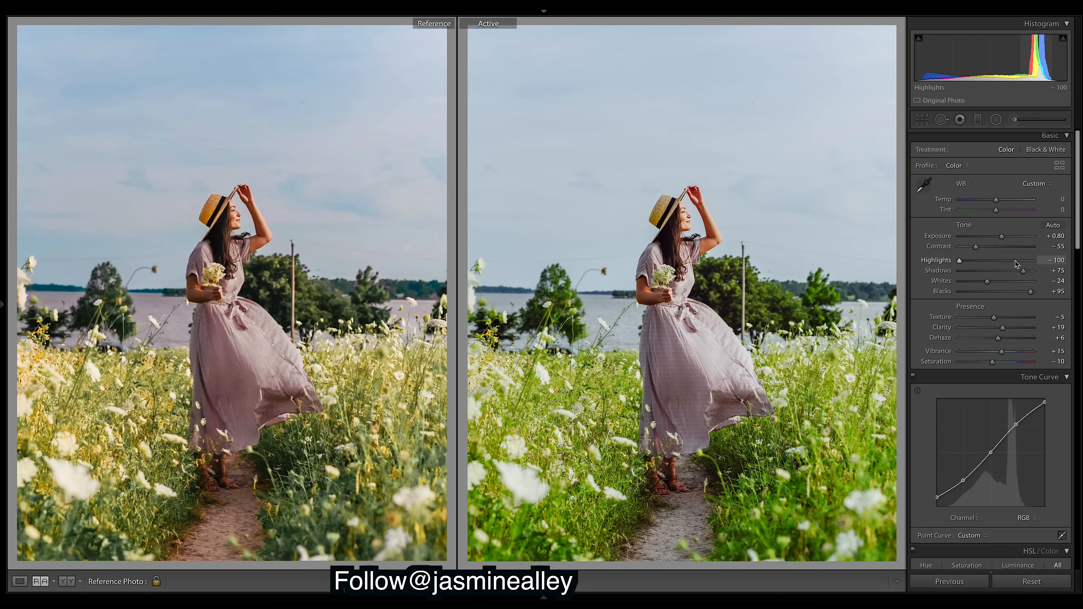
{"action": "left_click_drag", "start_coordinate": [1024, 271], "coordinate": [1009, 271]}
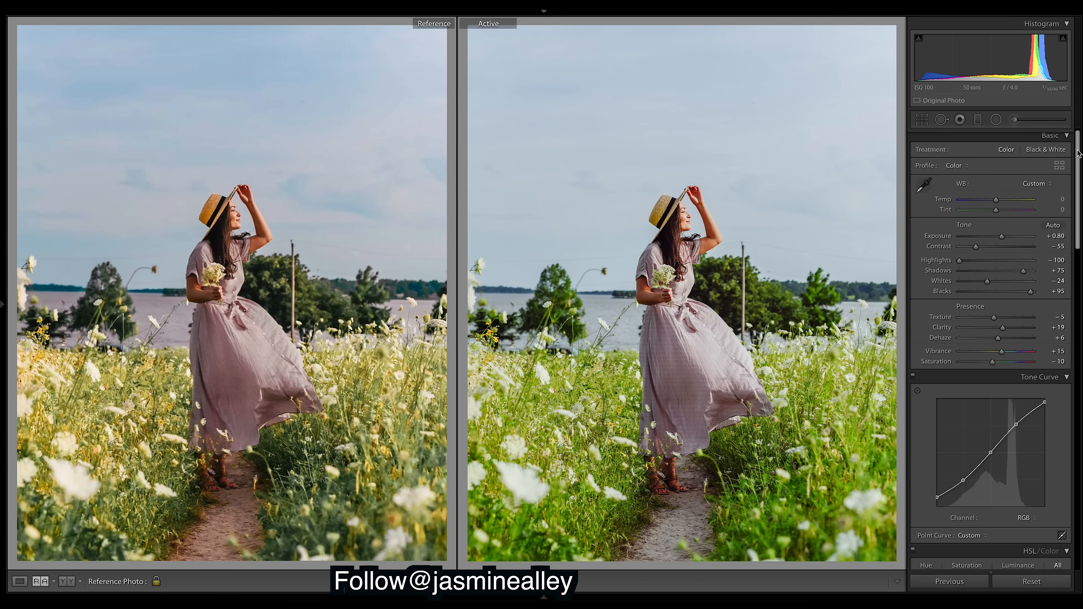
Set split-toning highlights Hue to 35 and Saturation to 15.
{"action": "scroll", "coordinate": [1078, 153], "scroll_direction": "down", "scroll_amount": 5}
{"action": "mouse_move", "coordinate": [1071, 178]}
{"action": "left_mouse_down"}
{"action": "mouse_move", "coordinate": [1069, 149]}
{"action": "mouse_move", "coordinate": [1069, 166]}
{"action": "left_mouse_up"}
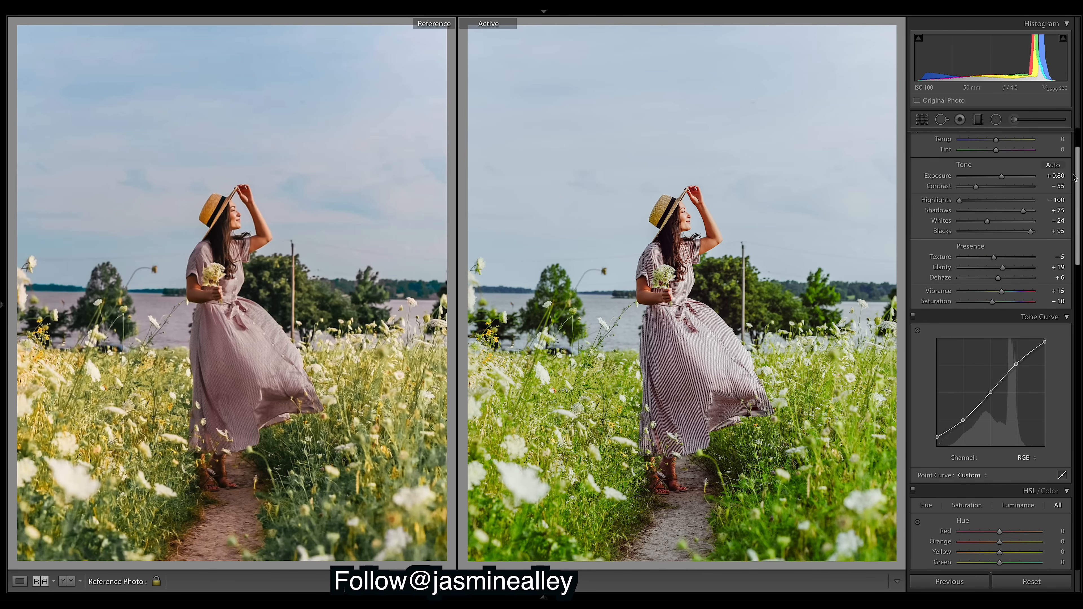
{"action": "left_click_drag", "start_coordinate": [1079, 167], "coordinate": [1081, 326]}
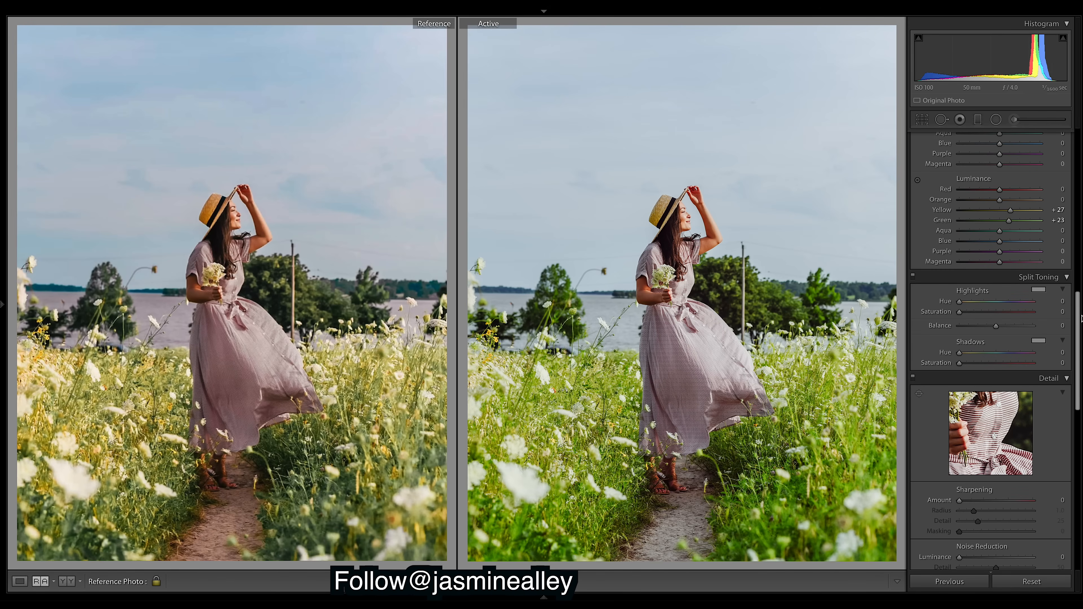
{"action": "left_click_drag", "start_coordinate": [958, 302], "coordinate": [965, 307]}
{"action": "left_click_drag", "start_coordinate": [966, 307], "coordinate": [969, 314]}
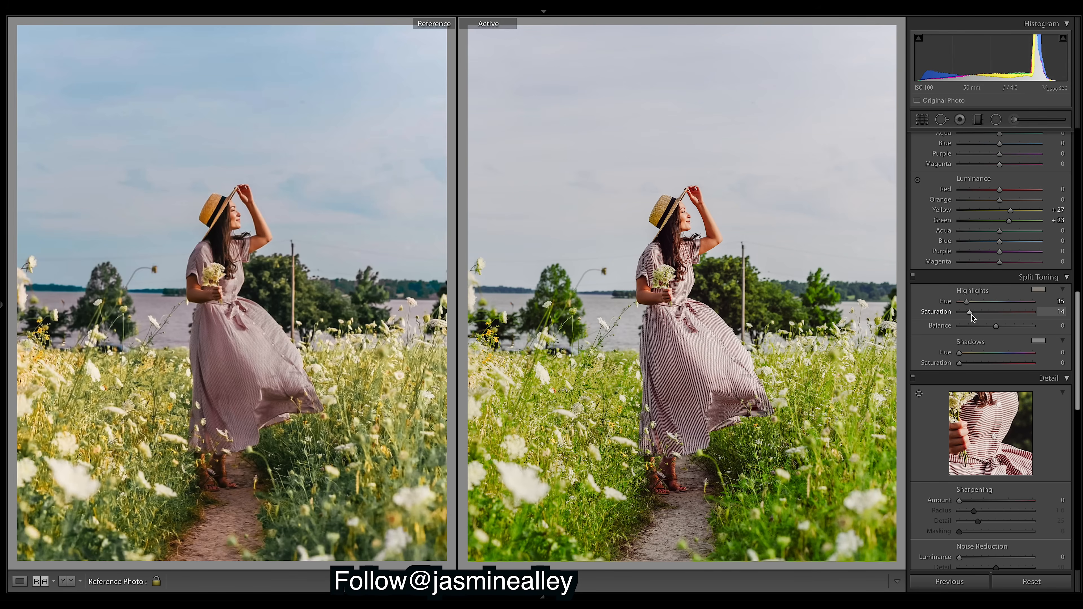
{"action": "left_click_drag", "start_coordinate": [971, 315], "coordinate": [972, 315]}
Toggle the before/after view to compare the current edit with the original.
{"action": "key", "text": "backslash"}
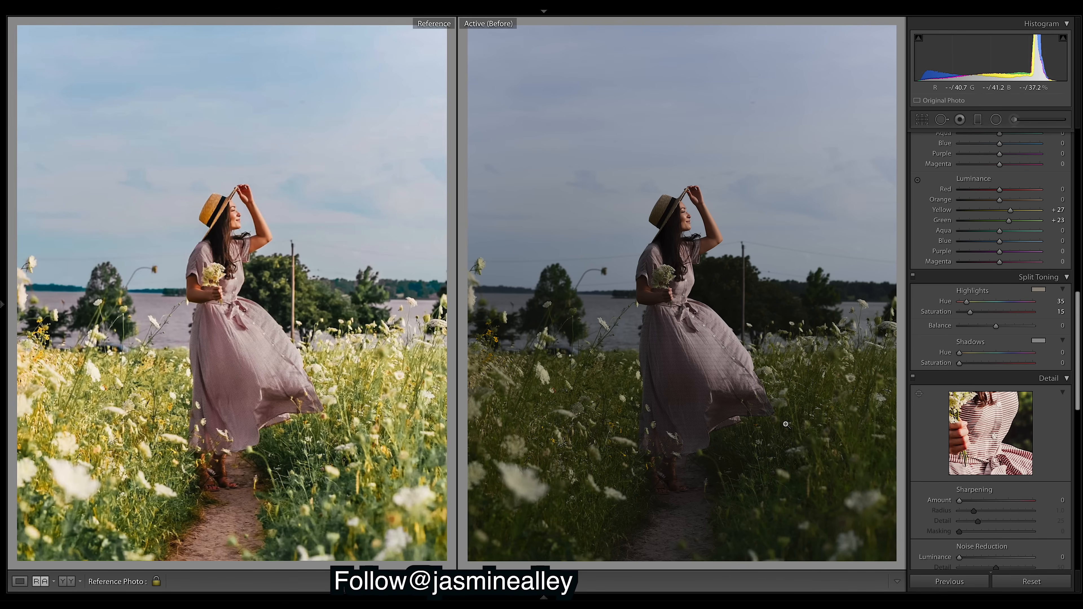
{"action": "key", "text": "backslash"}
{"action": "key", "text": "backslash"}
{"action": "key", "text": "backslash"}
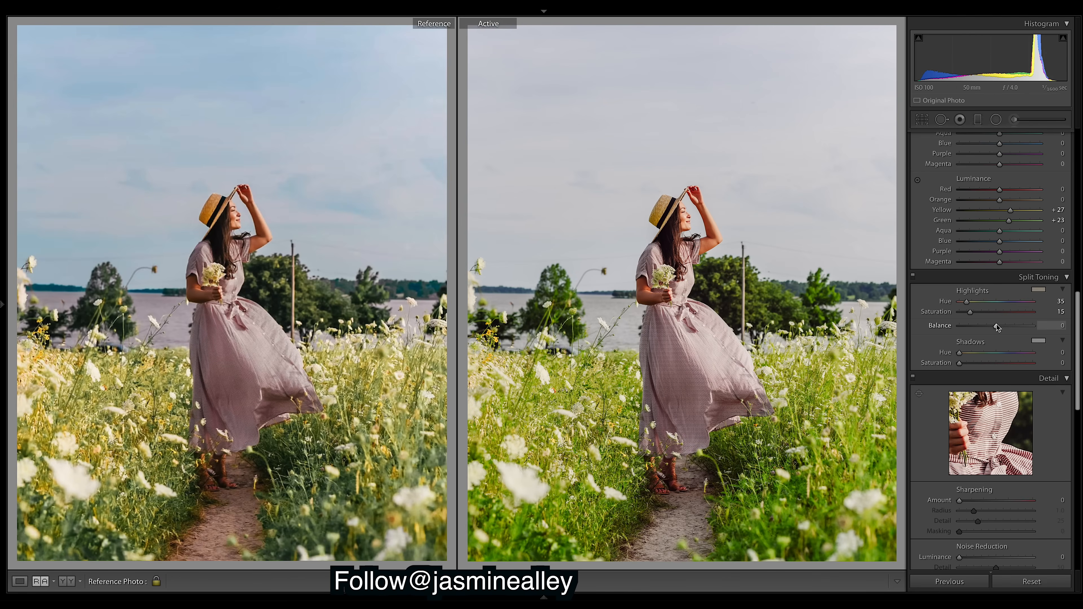
Reset the highlights saturation and set it back to 15.
{"action": "double_click", "coordinate": [969, 314]}
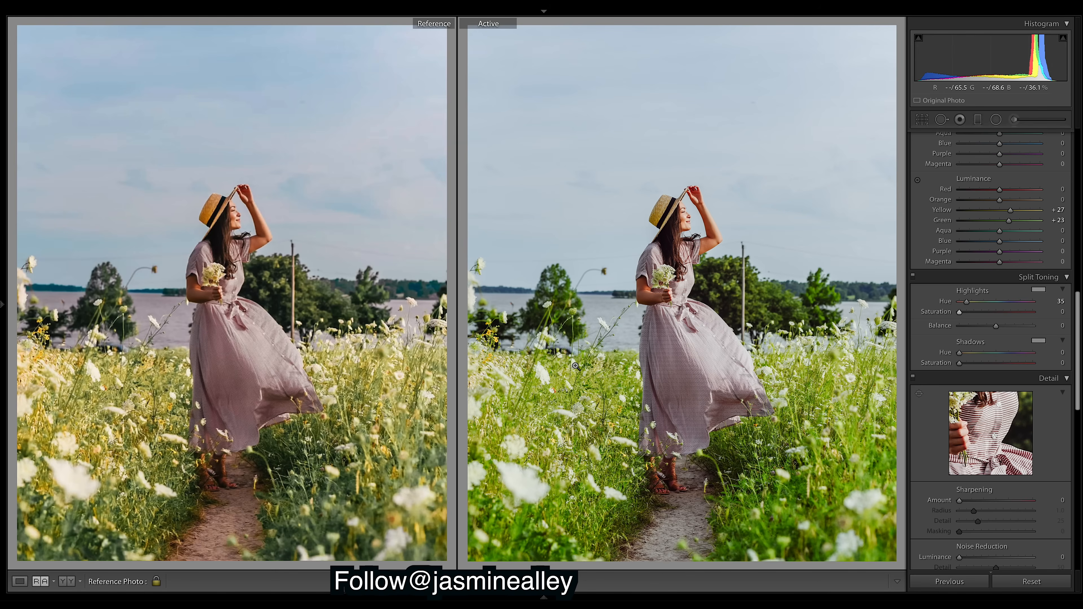
{"action": "left_click_drag", "start_coordinate": [960, 314], "coordinate": [970, 314]}
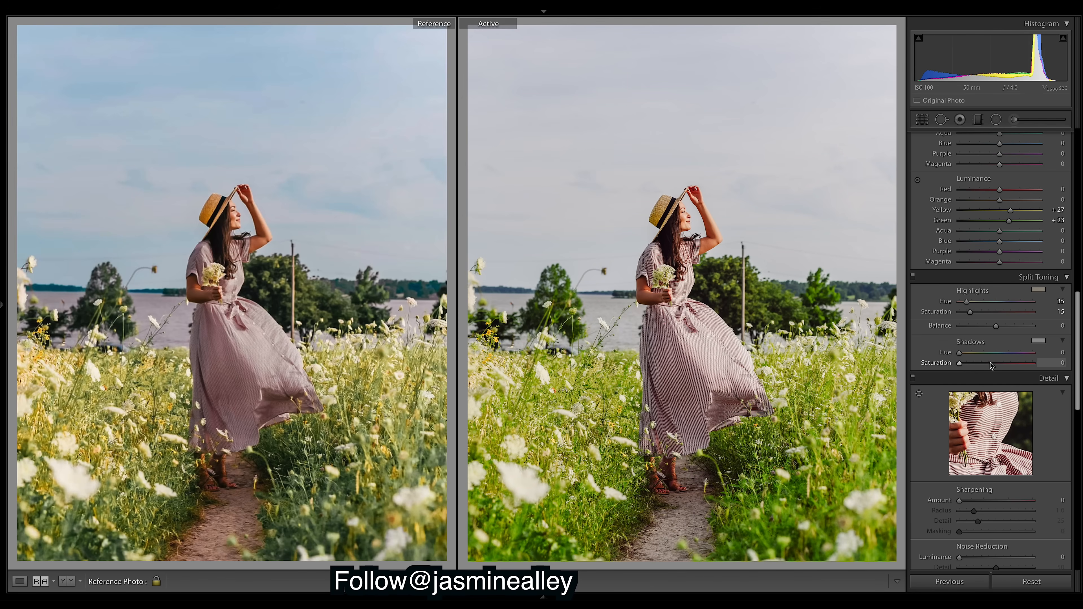
Set split-toning shadows Hue to 203 and Saturation to 9.
{"action": "left_click_drag", "start_coordinate": [996, 353], "coordinate": [1002, 354]}
{"action": "left_click_drag", "start_coordinate": [1002, 355], "coordinate": [1000, 356]}
{"action": "left_click_drag", "start_coordinate": [969, 367], "coordinate": [968, 366]}
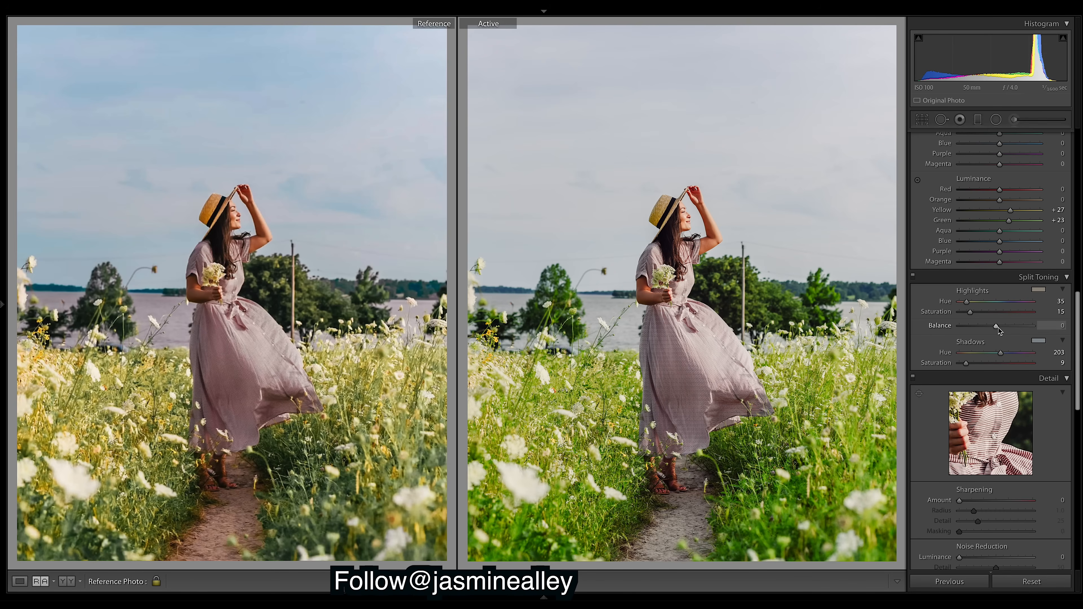
Set the split-toning Balance to +35.
{"action": "left_click_drag", "start_coordinate": [1002, 328], "coordinate": [1010, 328]}
{"action": "left_click_drag", "start_coordinate": [1009, 327], "coordinate": [1041, 337]}
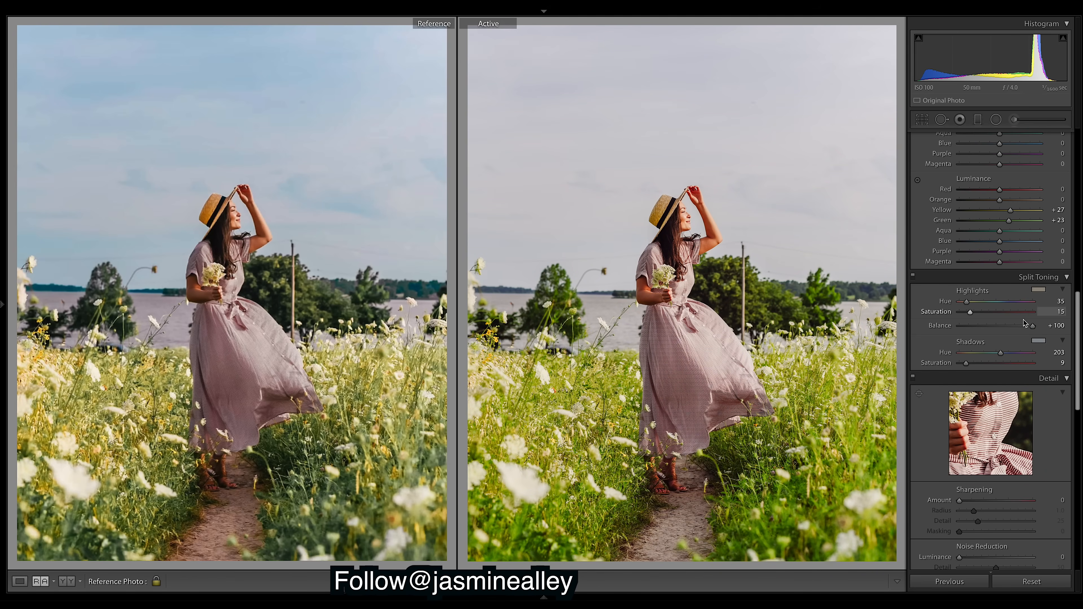
{"action": "left_click_drag", "start_coordinate": [1034, 327], "coordinate": [1012, 326]}
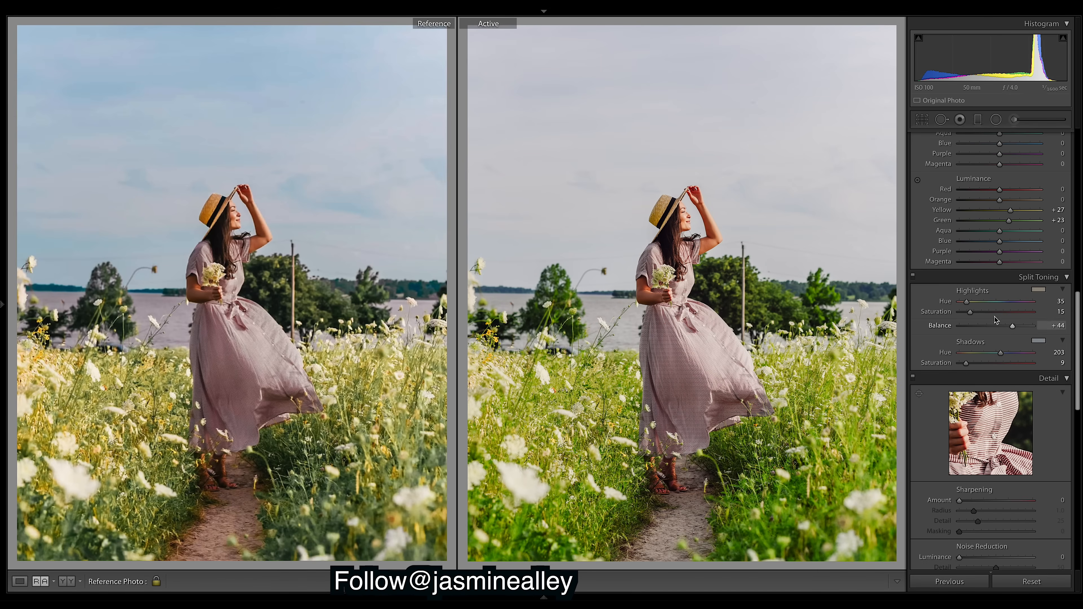
{"action": "left_click_drag", "start_coordinate": [1013, 327], "coordinate": [1016, 329]}
{"action": "left_click_drag", "start_coordinate": [1014, 328], "coordinate": [1011, 327]}
Reduce Green and Yellow saturation to -100 in the HSL panel.
{"action": "left_click_drag", "start_coordinate": [1079, 301], "coordinate": [1056, 172]}
{"action": "scroll", "coordinate": [1056, 173], "scroll_direction": "down", "scroll_amount": 1}
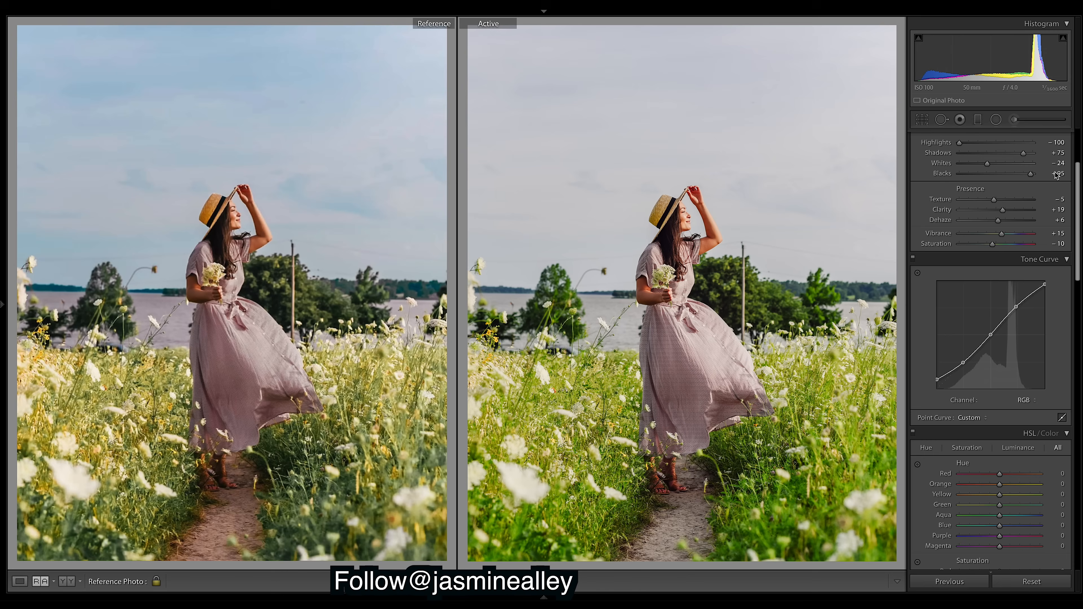
{"action": "scroll", "coordinate": [1057, 175], "scroll_direction": "down", "scroll_amount": 3}
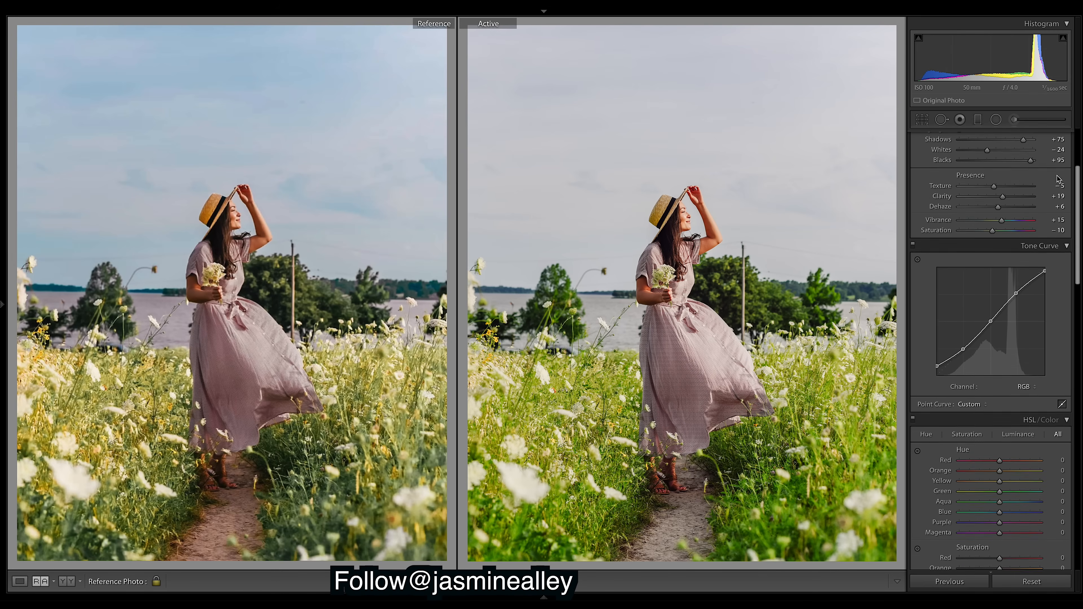
{"action": "left_click_drag", "start_coordinate": [1078, 182], "coordinate": [1078, 250]}
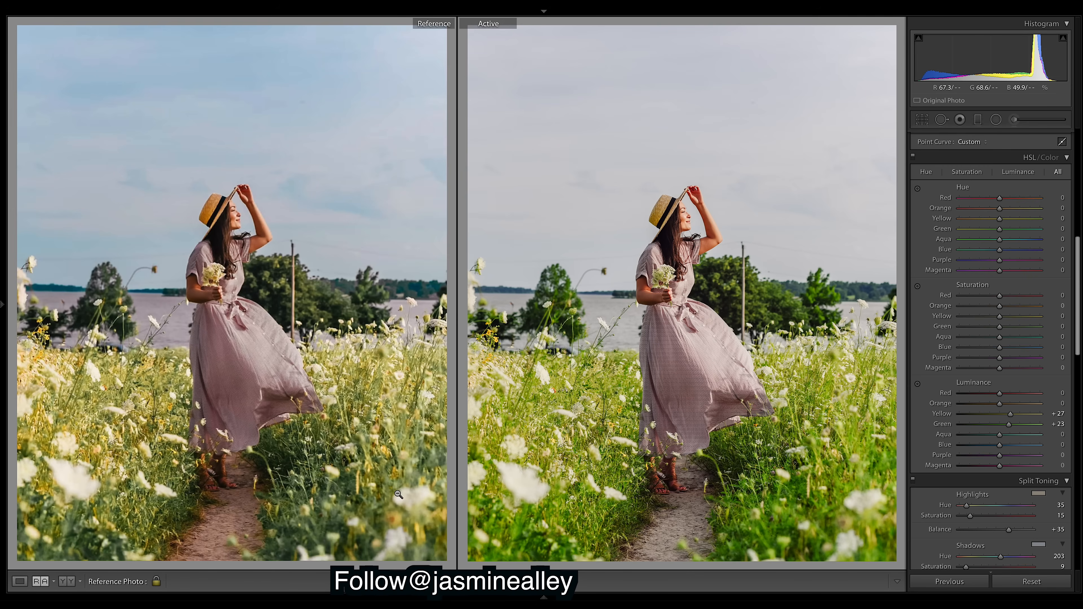
{"action": "left_click_drag", "start_coordinate": [1000, 326], "coordinate": [966, 327]}
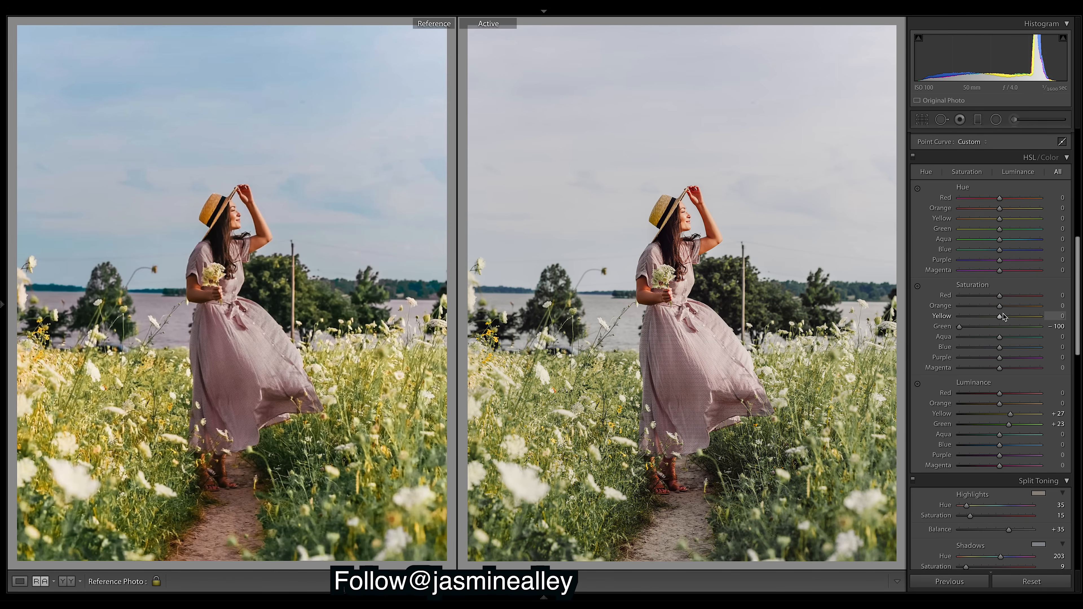
{"action": "left_click_drag", "start_coordinate": [1000, 316], "coordinate": [1013, 317]}
{"action": "left_click_drag", "start_coordinate": [1014, 316], "coordinate": [959, 316]}
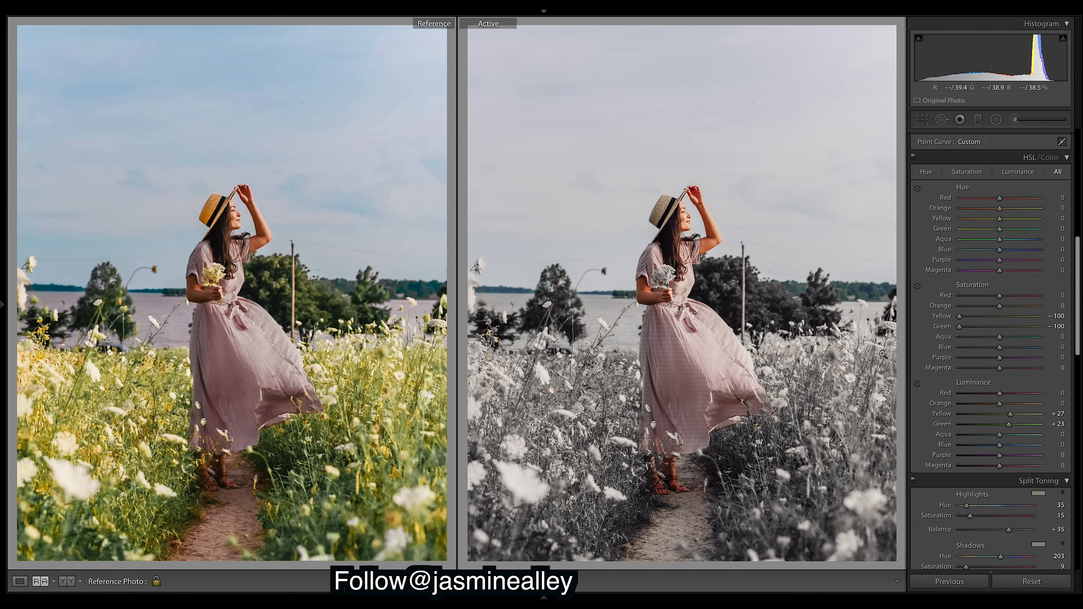
Undo the yellow desaturation and set Yellow saturation to +33 instead.
{"action": "key", "text": "ctrl+z"}
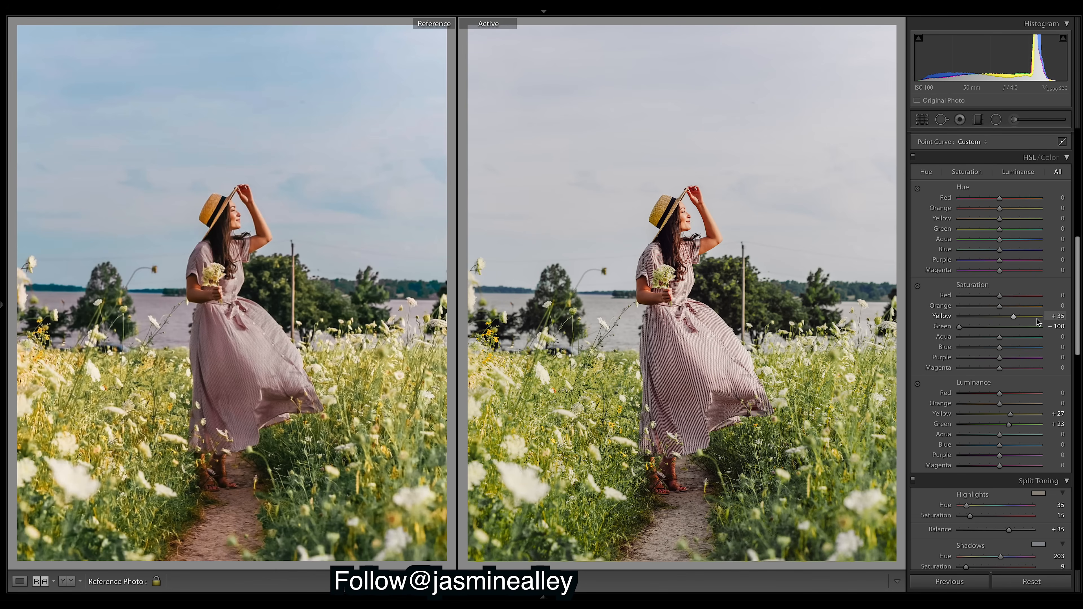
{"action": "left_click_drag", "start_coordinate": [1016, 318], "coordinate": [819, 295]}
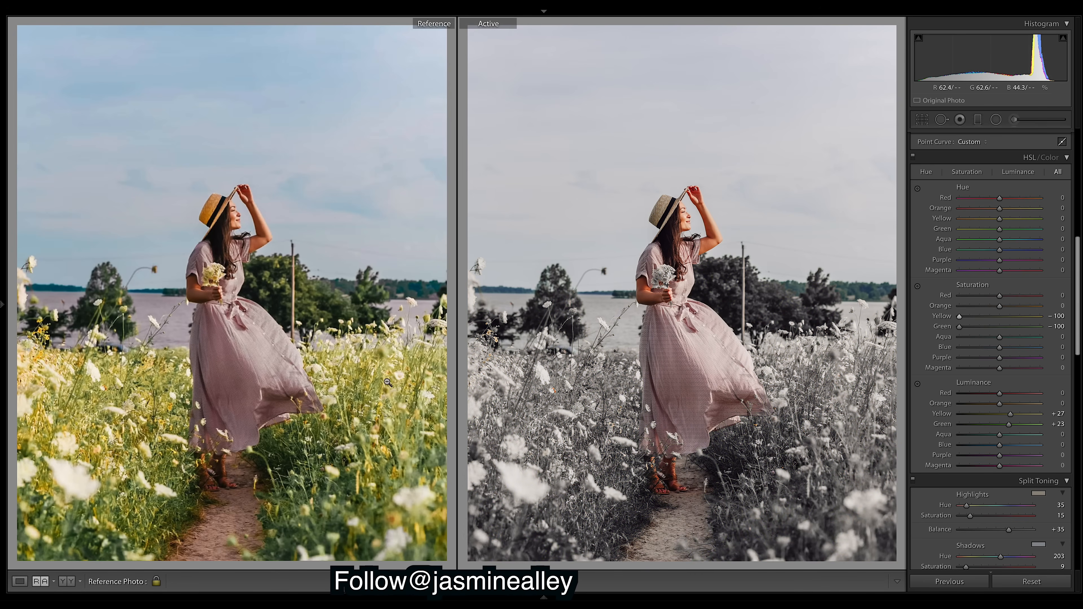
{"action": "key", "text": "ctrl+z"}
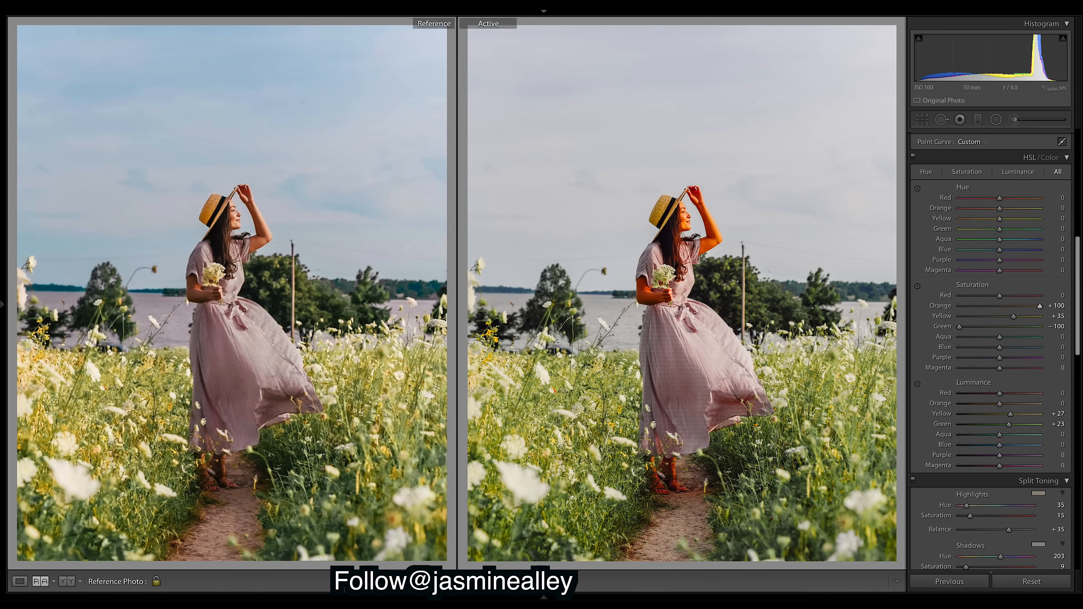
{"action": "key", "text": "ctrl+z"}
{"action": "left_click_drag", "start_coordinate": [1013, 317], "coordinate": [1014, 322]}
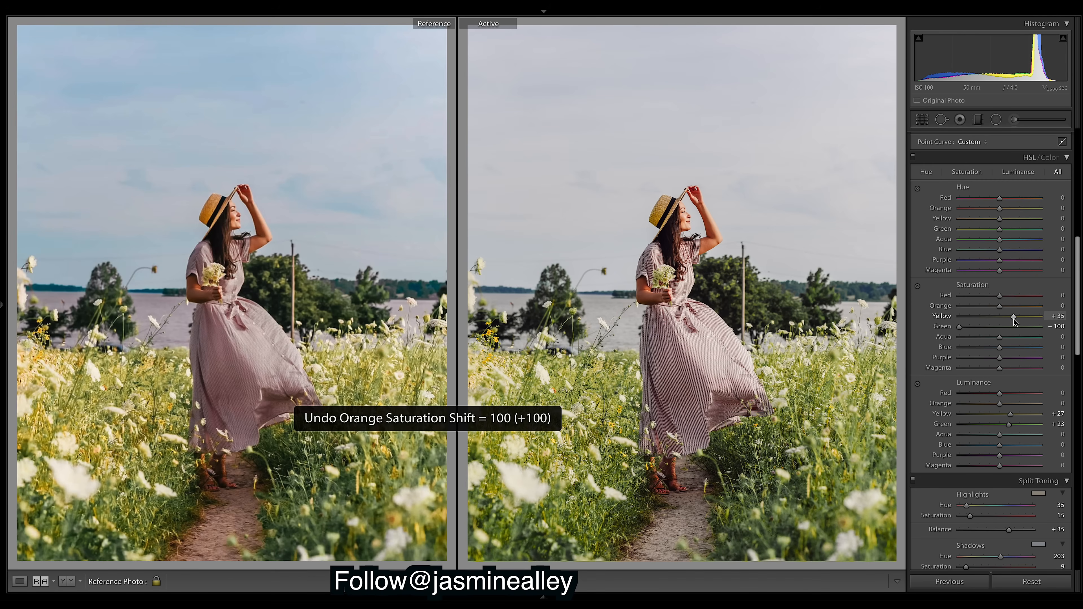
{"action": "left_click_drag", "start_coordinate": [1014, 319], "coordinate": [1015, 323]}
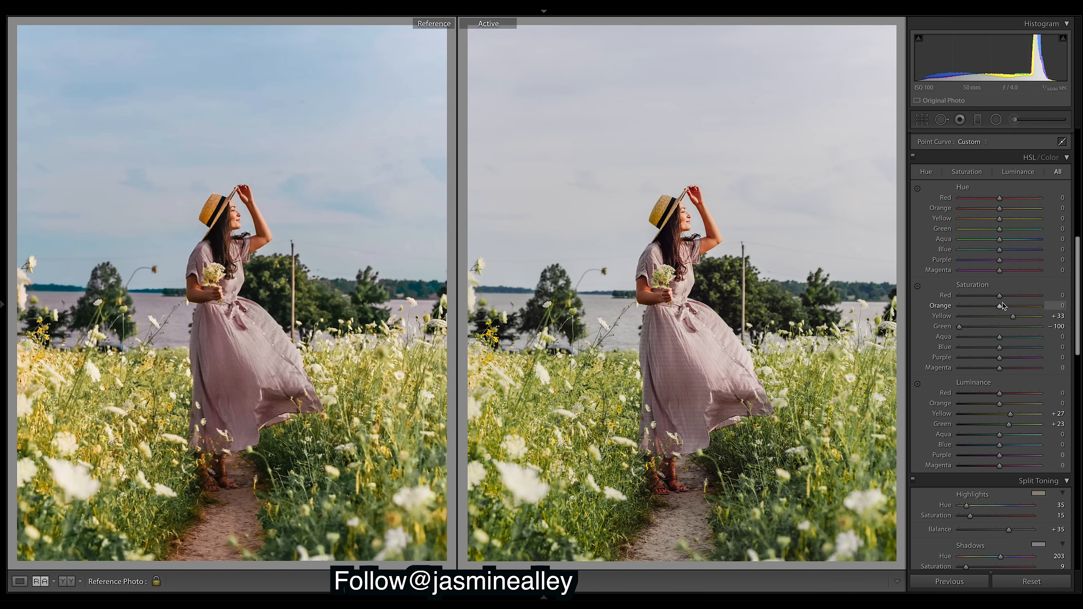
Raise Red saturation to +42 and Blue saturation to +89.
{"action": "mouse_move", "coordinate": [1000, 296]}
{"action": "left_mouse_down"}
{"action": "mouse_move", "coordinate": [973, 298]}
{"action": "mouse_move", "coordinate": [987, 303]}
{"action": "left_mouse_up"}
{"action": "left_click_drag", "start_coordinate": [1017, 295], "coordinate": [1018, 295]}
{"action": "left_click_drag", "start_coordinate": [999, 347], "coordinate": [1040, 347]}
{"action": "mouse_move", "coordinate": [1025, 389]}
{"action": "left_mouse_down"}
{"action": "mouse_move", "coordinate": [1003, 398]}
{"action": "mouse_move", "coordinate": [1036, 399]}
{"action": "left_mouse_up"}
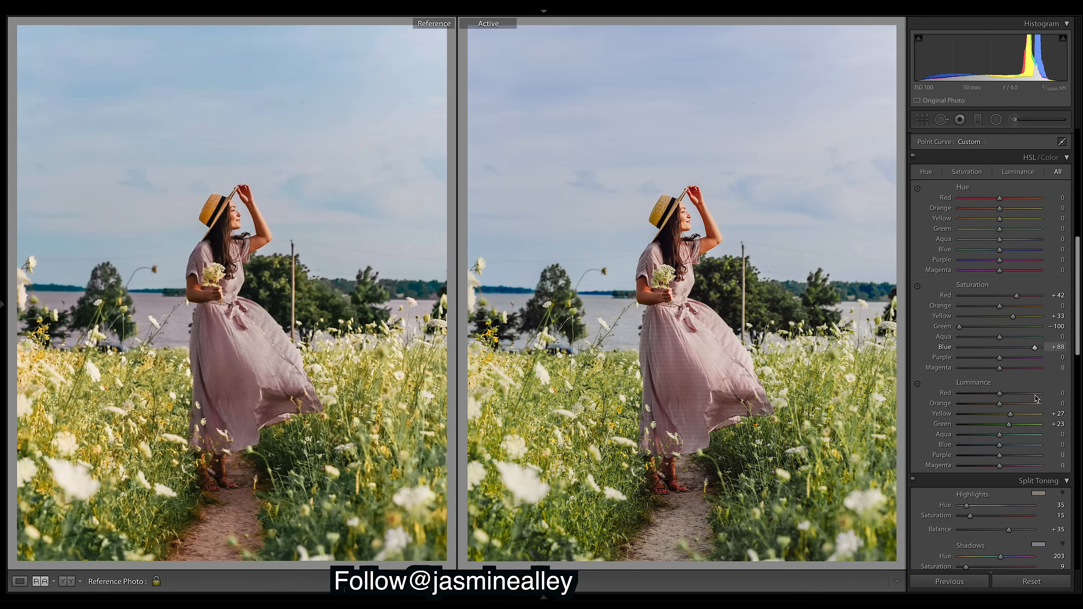
{"action": "left_click_drag", "start_coordinate": [1035, 395], "coordinate": [1036, 395]}
In Detail, set noise reduction Luminance to 25, sharpening Amount to 91 and Masking to 14.
{"action": "left_click_drag", "start_coordinate": [1075, 265], "coordinate": [1065, 362]}
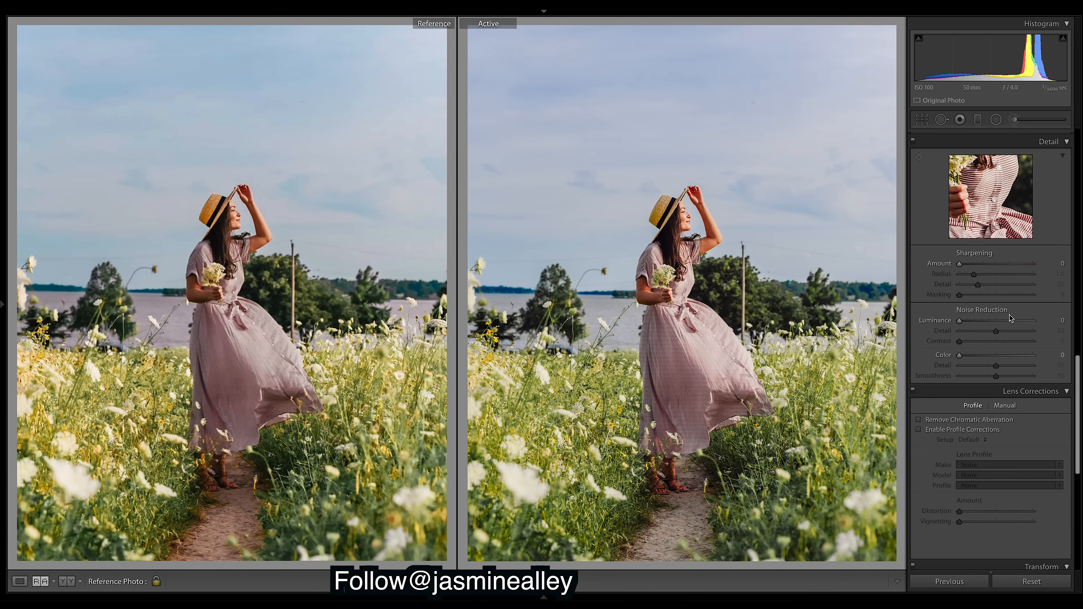
{"action": "left_click_drag", "start_coordinate": [960, 321], "coordinate": [979, 323]}
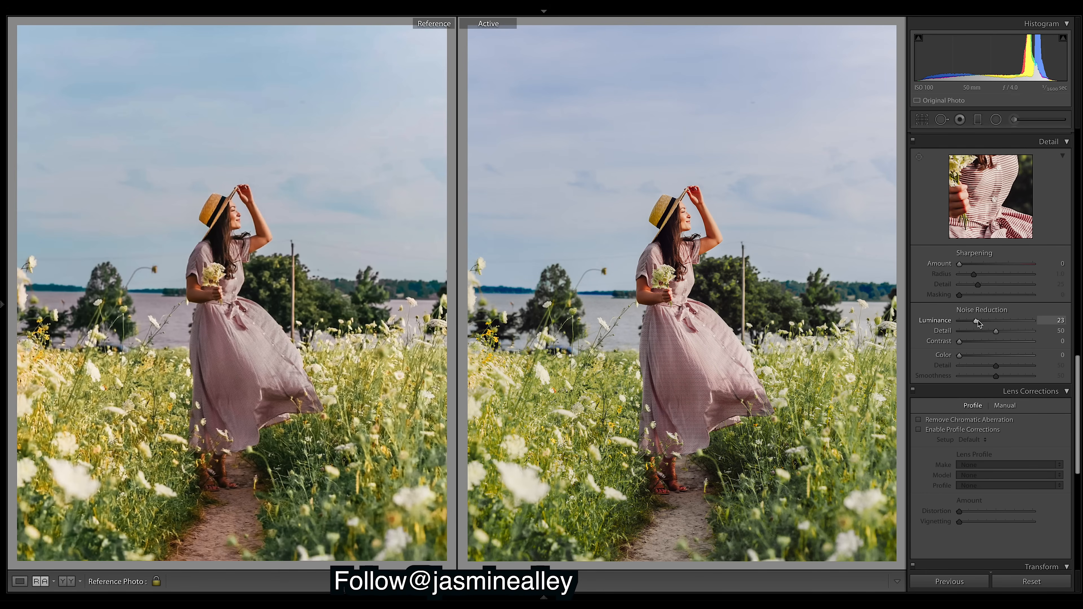
{"action": "left_click_drag", "start_coordinate": [979, 325], "coordinate": [980, 325]}
{"action": "double_click", "coordinate": [978, 322]}
{"action": "key", "text": "ctrl+z"}
{"action": "left_click_drag", "start_coordinate": [959, 264], "coordinate": [1005, 266]}
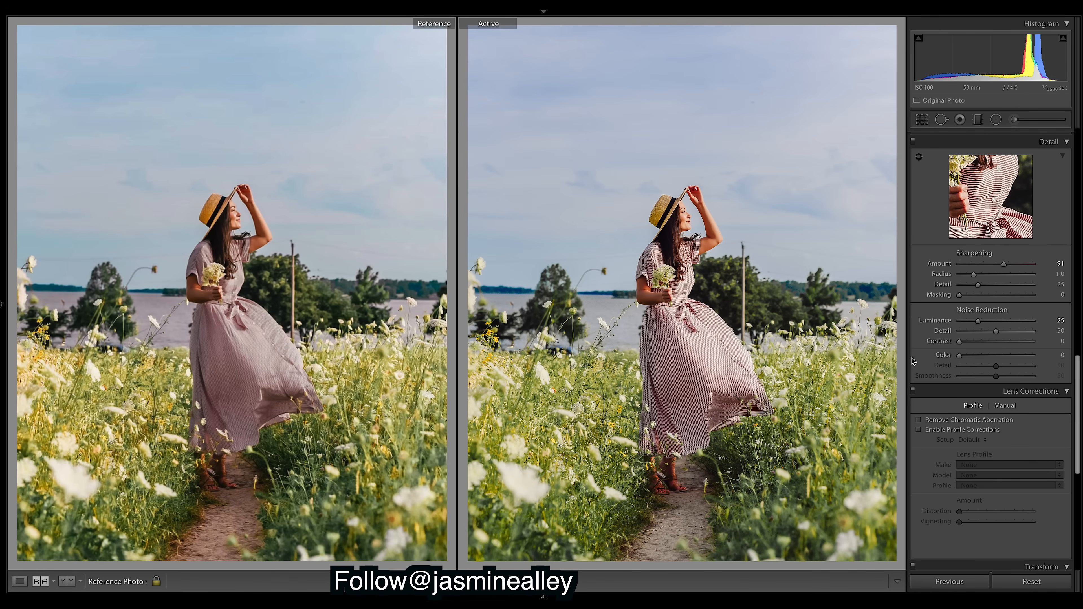
{"action": "left_click_drag", "start_coordinate": [969, 298], "coordinate": [969, 298]}
Set the Red luminance in the HSL panel to -100.
{"action": "left_click_drag", "start_coordinate": [1077, 409], "coordinate": [1079, 361]}
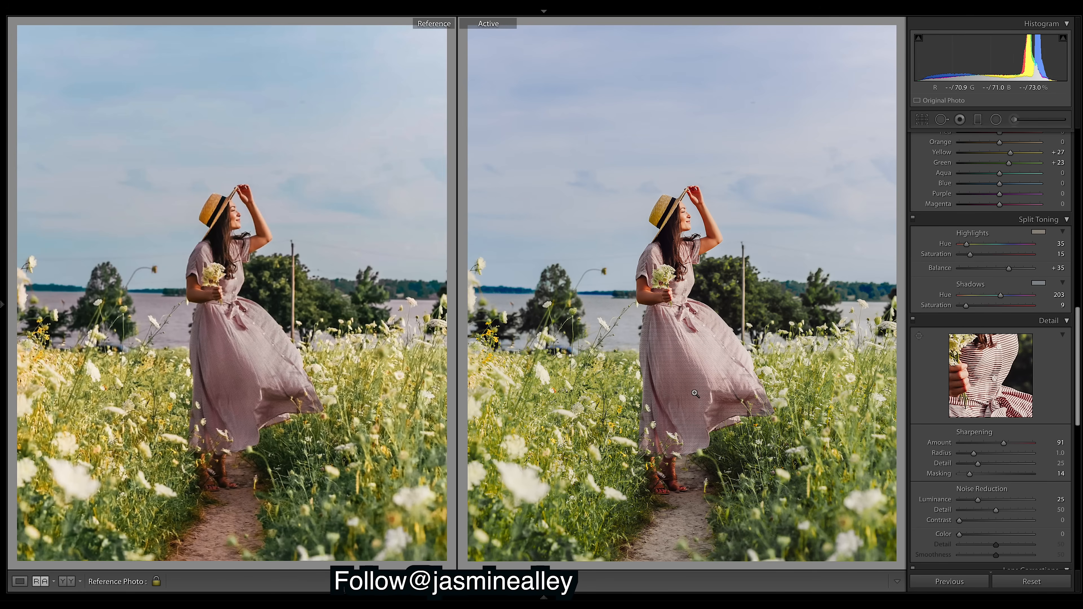
{"action": "left_click_drag", "start_coordinate": [1080, 337], "coordinate": [1055, 249]}
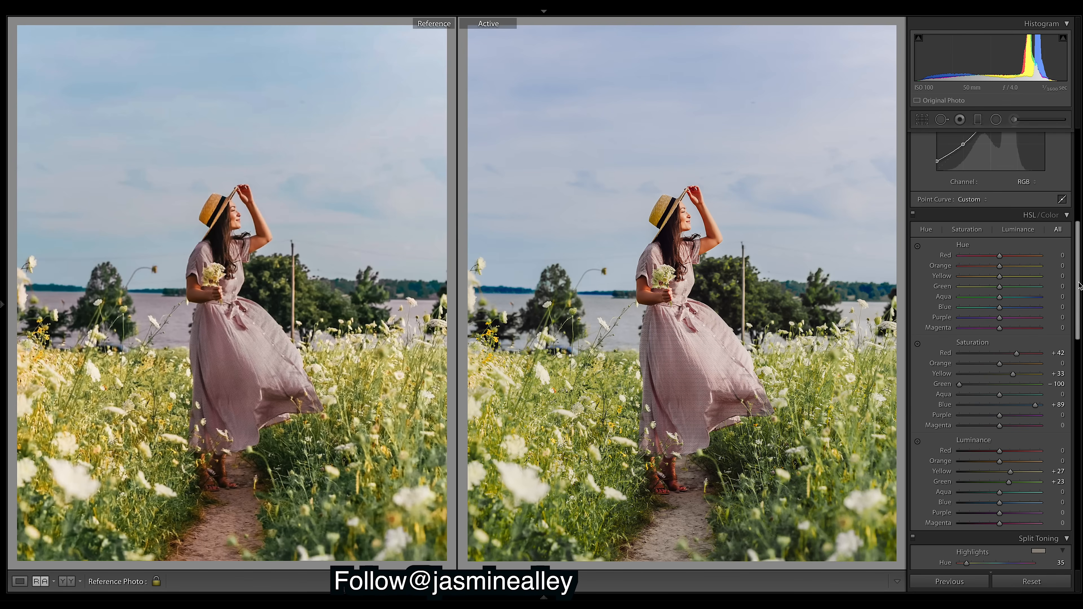
{"action": "scroll", "coordinate": [1080, 278], "scroll_direction": "up", "scroll_amount": 1}
{"action": "mouse_move", "coordinate": [1082, 278]}
{"action": "left_mouse_down"}
{"action": "mouse_move", "coordinate": [1081, 252]}
{"action": "mouse_move", "coordinate": [1081, 282]}
{"action": "left_mouse_up"}
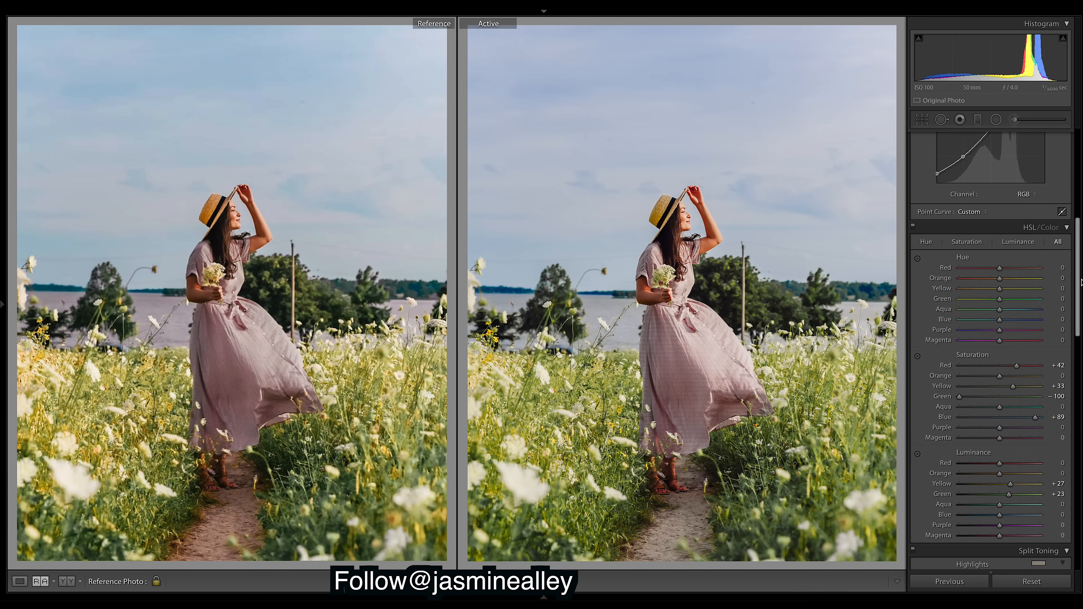
{"action": "scroll", "coordinate": [1081, 282], "scroll_direction": "down", "scroll_amount": 1}
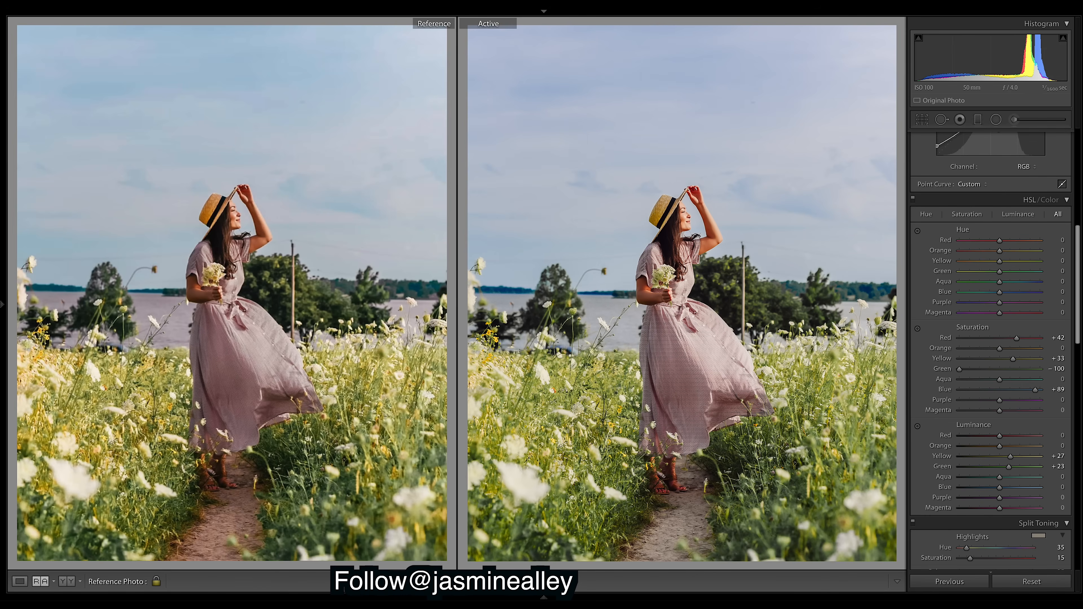
{"action": "scroll", "coordinate": [1070, 290], "scroll_direction": "down", "scroll_amount": 1}
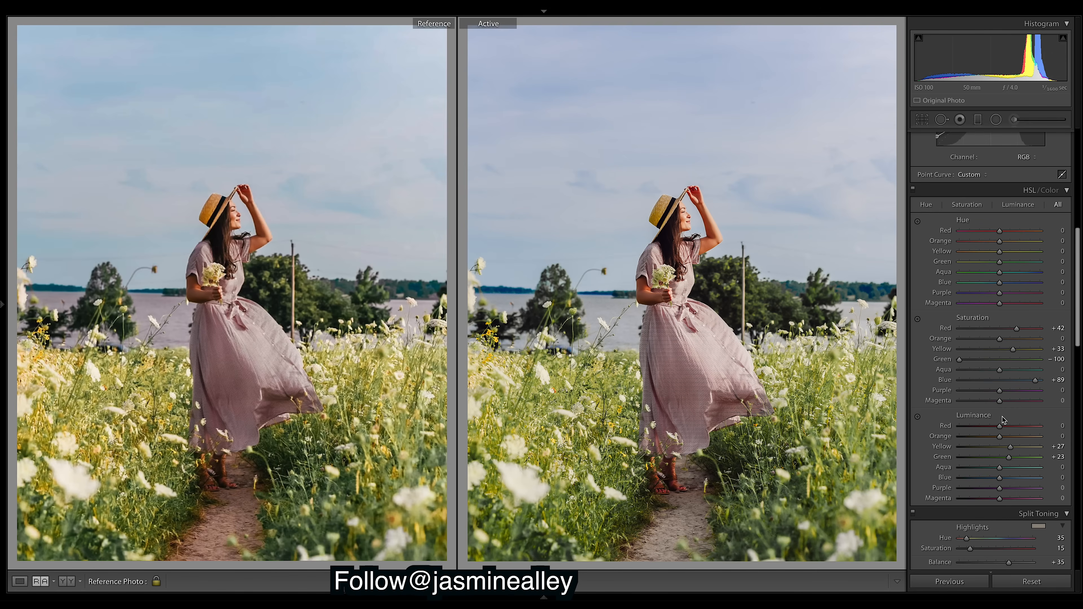
{"action": "left_click_drag", "start_coordinate": [999, 426], "coordinate": [552, 416]}
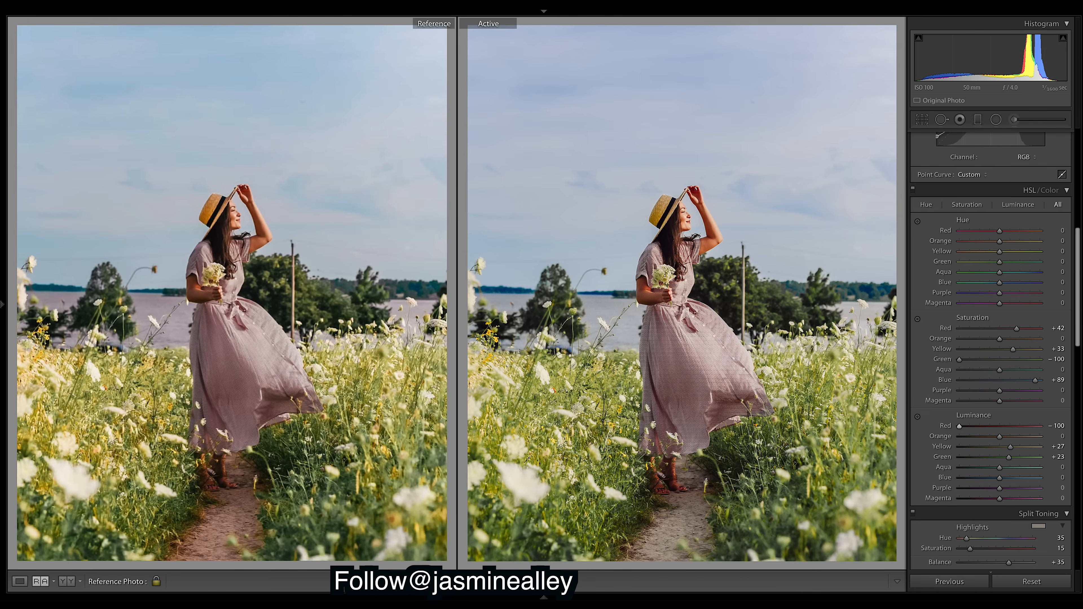
{"action": "left_click_drag", "start_coordinate": [959, 427], "coordinate": [1040, 427]}
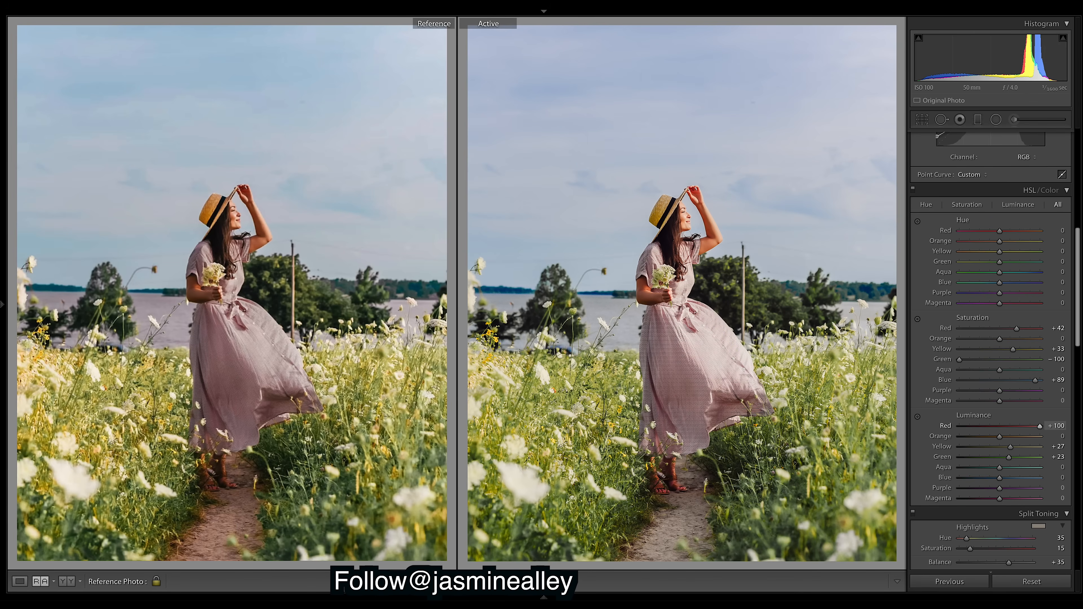
{"action": "double_click", "coordinate": [1040, 427]}
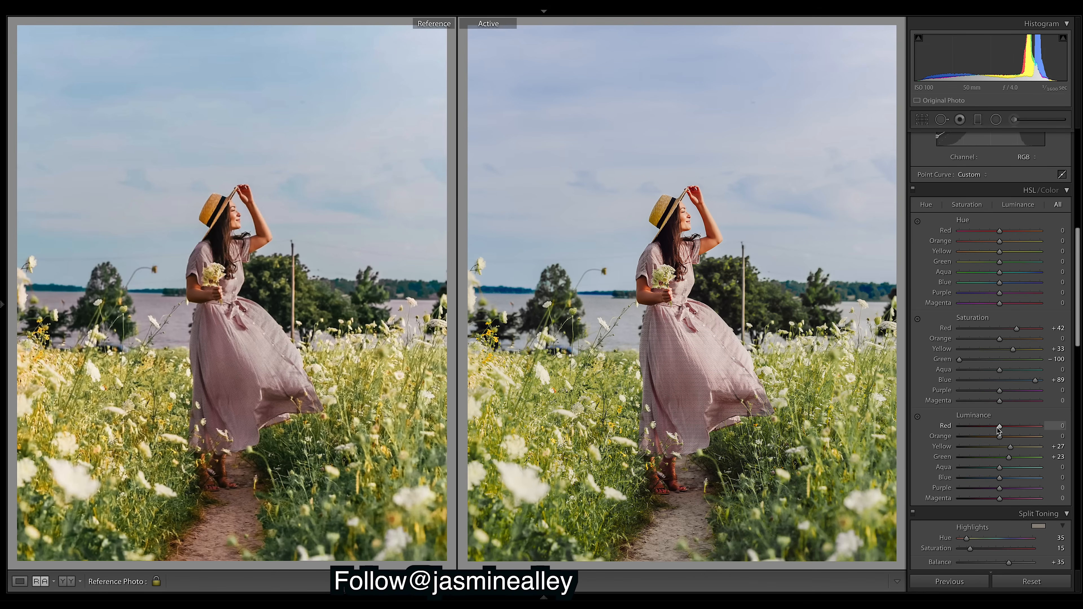
{"action": "left_click_drag", "start_coordinate": [999, 426], "coordinate": [880, 420]}
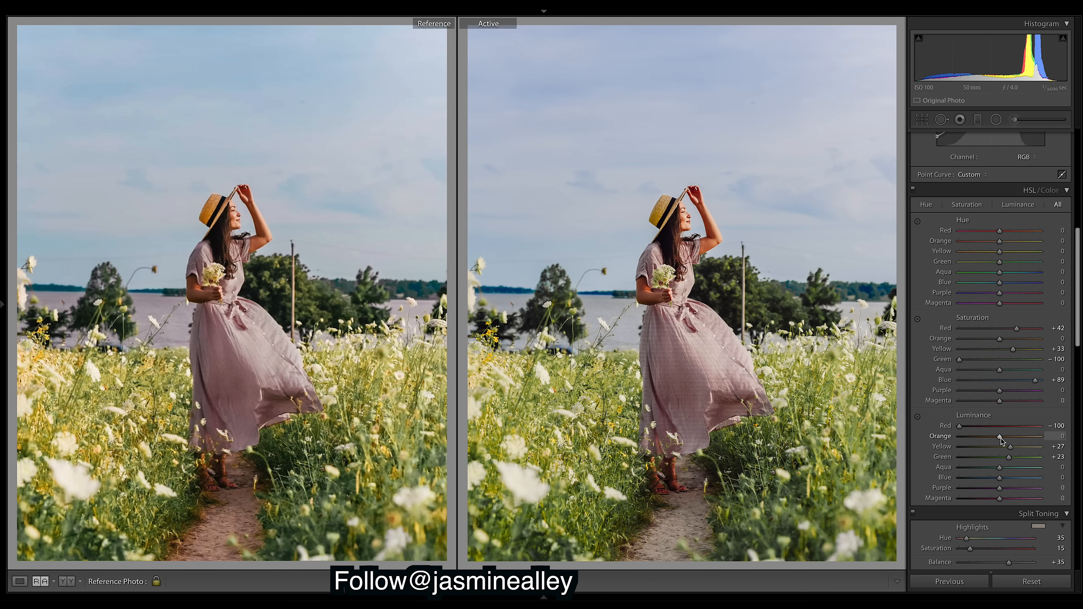
Set Orange luminance to -10, Yellow luminance to +25 and Green luminance to +31.
{"action": "left_click_drag", "start_coordinate": [1000, 438], "coordinate": [997, 439]}
{"action": "left_click_drag", "start_coordinate": [1010, 448], "coordinate": [1009, 449]}
{"action": "left_click_drag", "start_coordinate": [1012, 460], "coordinate": [1013, 463]}
{"action": "left_click_drag", "start_coordinate": [999, 467], "coordinate": [947, 467]}
{"action": "double_click", "coordinate": [960, 469]}
Shift the hues: Yellow to -55, Green to +16, Orange to +4 and Red to +2.
{"action": "left_click_drag", "start_coordinate": [996, 252], "coordinate": [966, 251]}
{"action": "left_click_drag", "start_coordinate": [1000, 263], "coordinate": [993, 263]}
{"action": "double_click", "coordinate": [993, 262]}
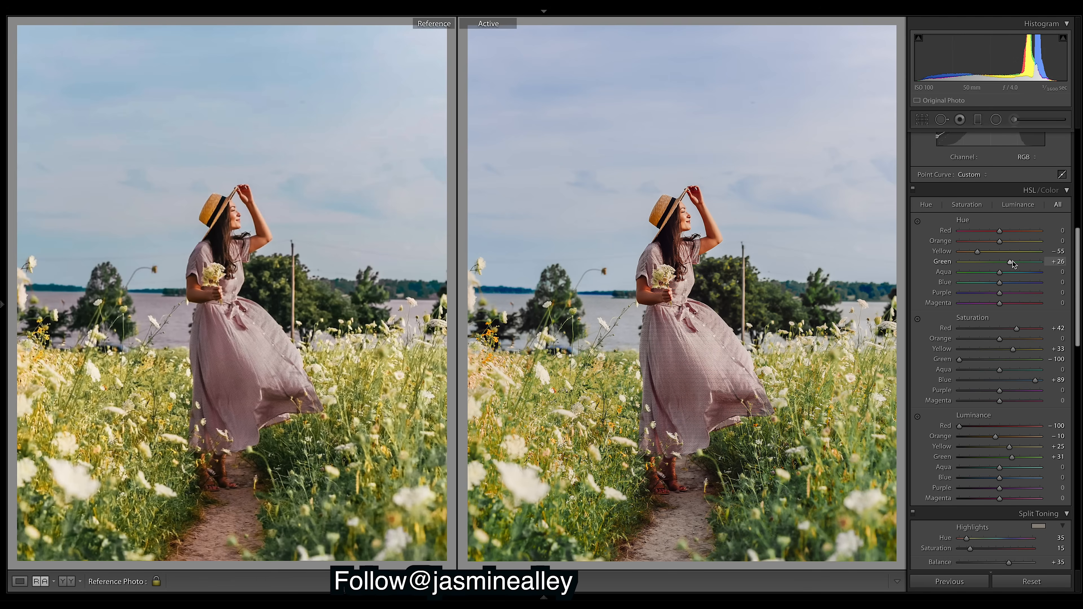
{"action": "mouse_move", "coordinate": [1016, 262]}
{"action": "left_mouse_down"}
{"action": "mouse_move", "coordinate": [1047, 262]}
{"action": "mouse_move", "coordinate": [1005, 265]}
{"action": "left_mouse_up"}
{"action": "left_click_drag", "start_coordinate": [1005, 265], "coordinate": [1006, 265]}
{"action": "left_click_drag", "start_coordinate": [1000, 242], "coordinate": [1002, 244]}
{"action": "left_click_drag", "start_coordinate": [1001, 231], "coordinate": [1000, 231]}
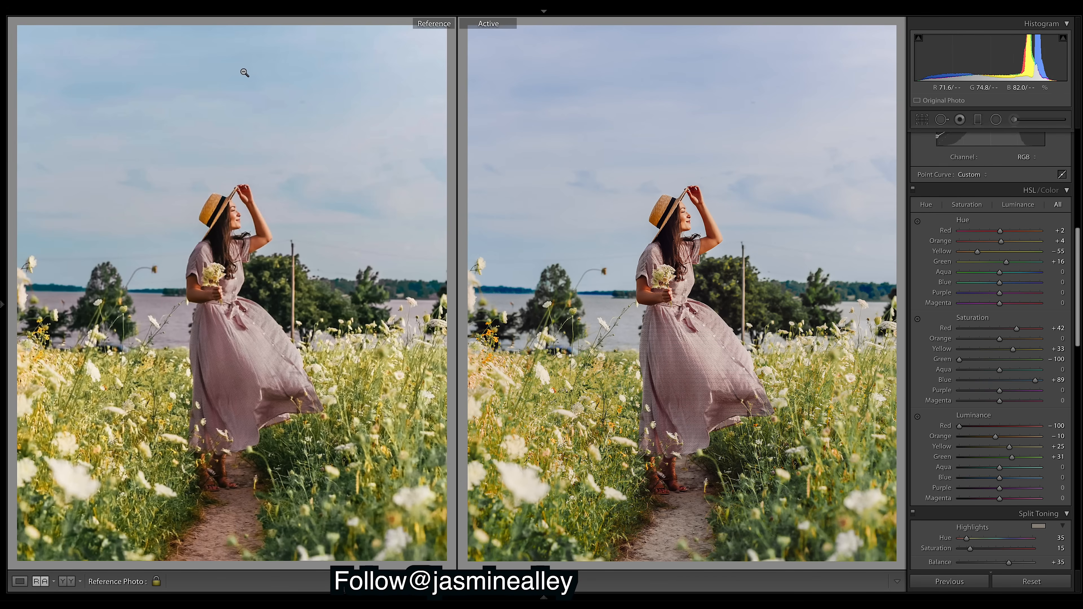
Set Aqua saturation to -45 and the Blue hue to -5.
{"action": "left_click_drag", "start_coordinate": [999, 282], "coordinate": [997, 281]}
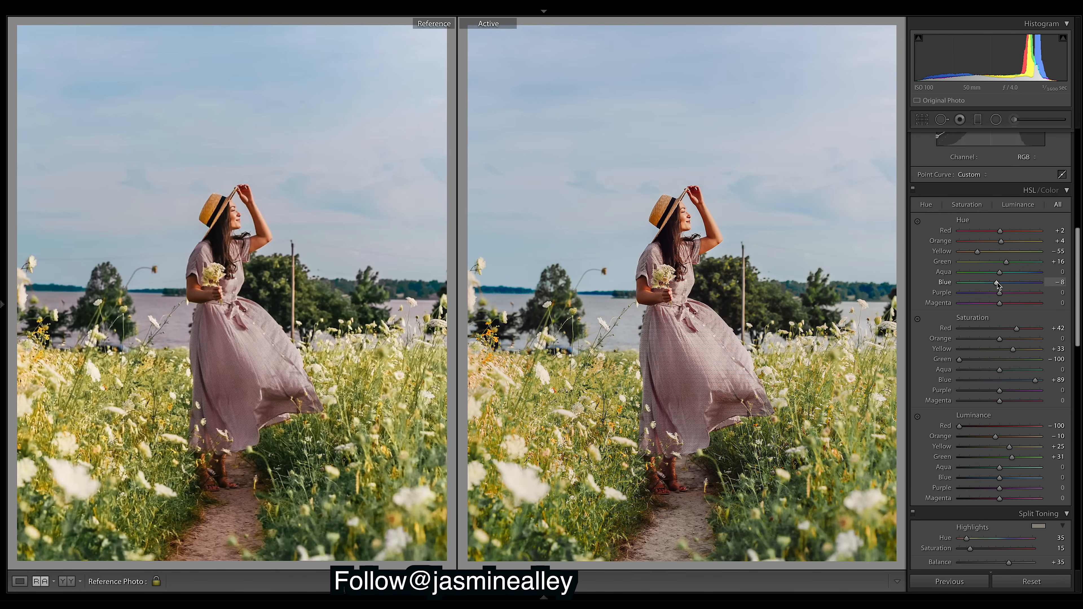
{"action": "left_click_drag", "start_coordinate": [999, 285], "coordinate": [957, 272]}
{"action": "key", "text": "ctrl+z"}
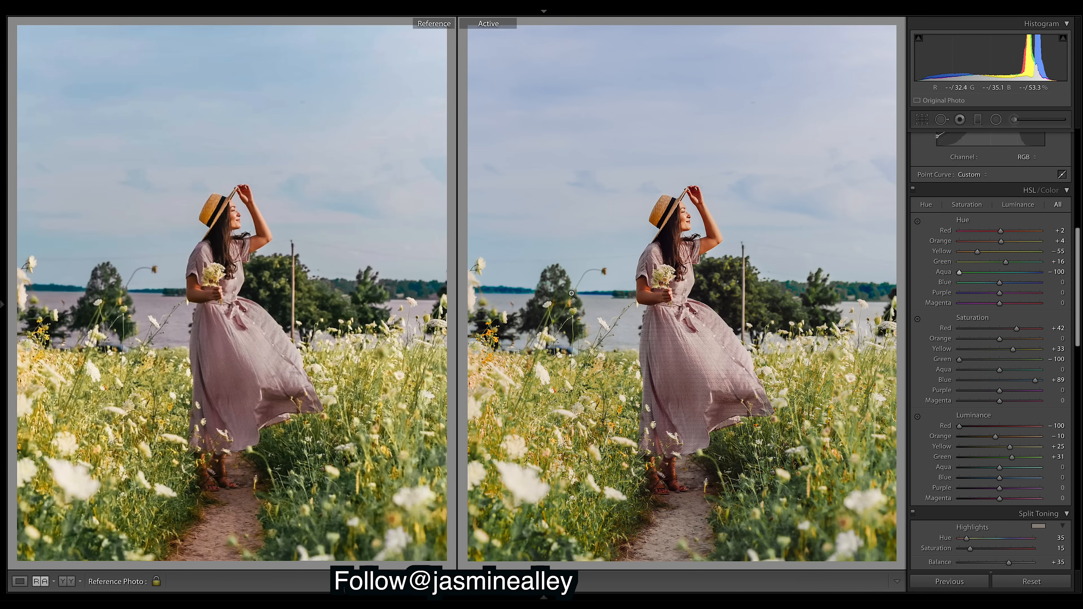
{"action": "key", "text": "ctrl+z"}
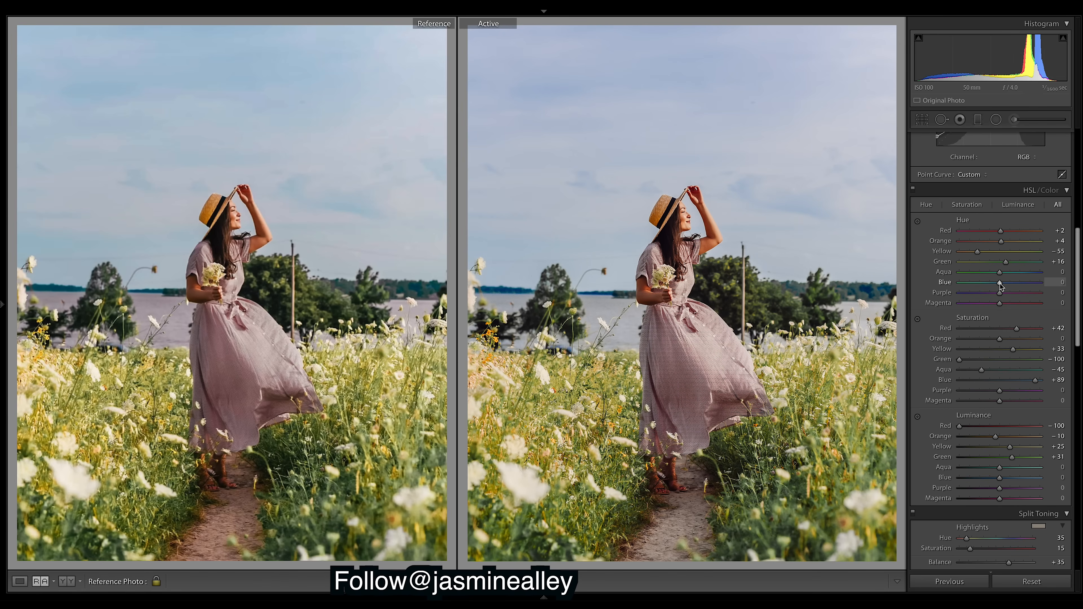
{"action": "left_click_drag", "start_coordinate": [1001, 284], "coordinate": [998, 285]}
Set the Purple hue to -100.
{"action": "left_click_drag", "start_coordinate": [1001, 298], "coordinate": [960, 294]}
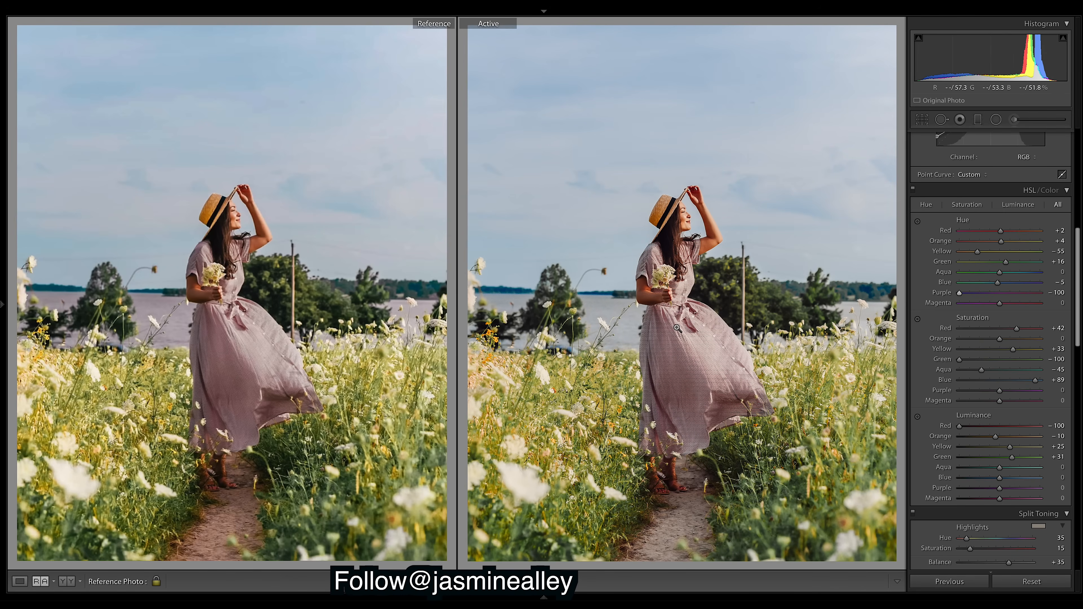
{"action": "mouse_move", "coordinate": [959, 293]}
{"action": "left_mouse_down"}
{"action": "mouse_move", "coordinate": [1043, 293]}
{"action": "mouse_move", "coordinate": [960, 293]}
{"action": "left_mouse_up"}
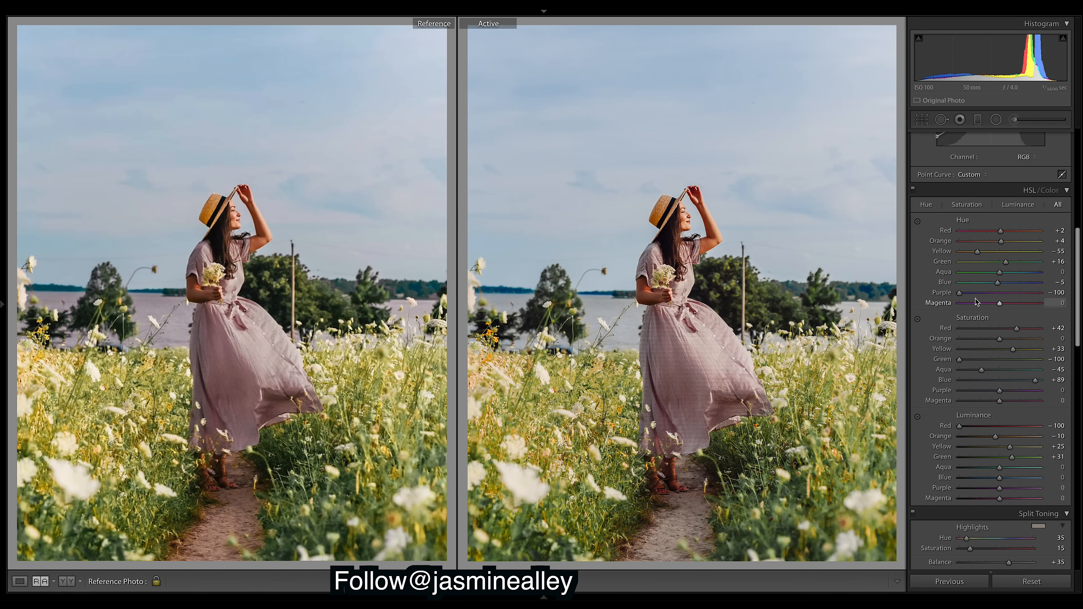
{"action": "double_click", "coordinate": [959, 293]}
{"action": "left_click_drag", "start_coordinate": [1001, 293], "coordinate": [959, 293]}
{"action": "left_click_drag", "start_coordinate": [961, 293], "coordinate": [963, 293]}
{"action": "key", "text": "ctrl+z"}
Set the Aqua hue to +5 and Purple saturation to -5.
{"action": "mouse_move", "coordinate": [1001, 273]}
{"action": "left_mouse_down"}
{"action": "mouse_move", "coordinate": [1041, 272]}
{"action": "mouse_move", "coordinate": [1004, 281]}
{"action": "left_mouse_up"}
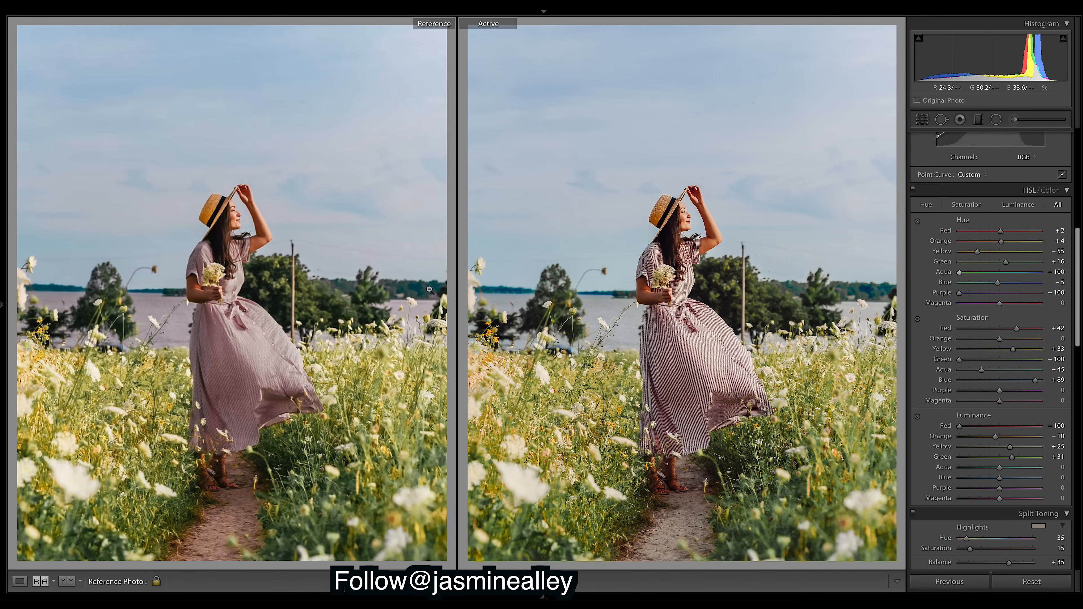
{"action": "left_click_drag", "start_coordinate": [959, 272], "coordinate": [1003, 273]}
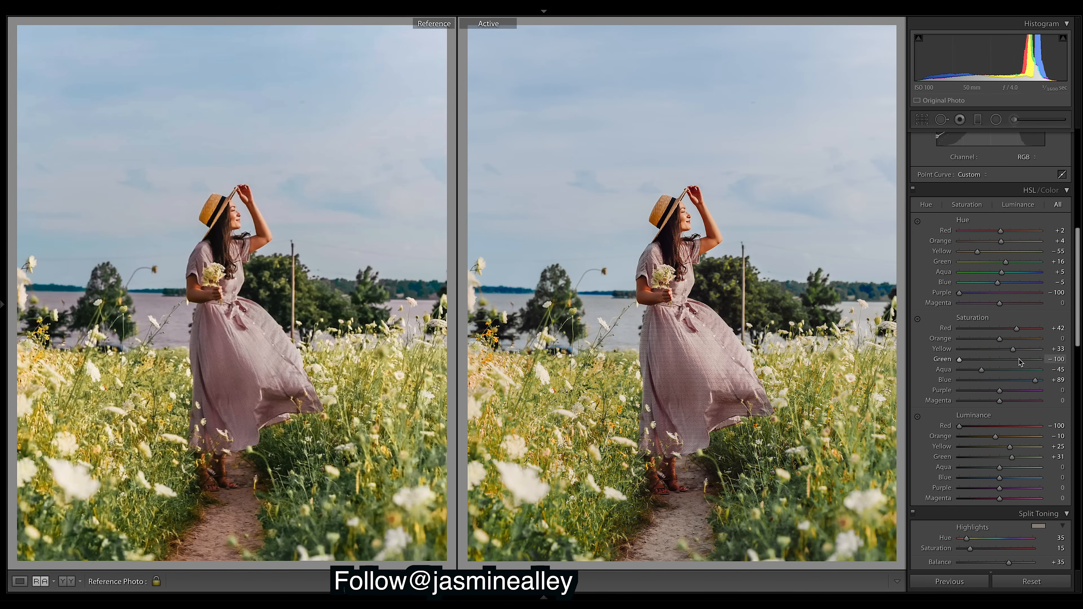
{"action": "left_click_drag", "start_coordinate": [972, 387], "coordinate": [957, 390]}
{"action": "left_click_drag", "start_coordinate": [300, 341], "coordinate": [1004, 392]}
Set Aqua luminance to -13, trying and undoing a Blue luminance drop.
{"action": "left_click_drag", "start_coordinate": [1000, 467], "coordinate": [959, 467]}
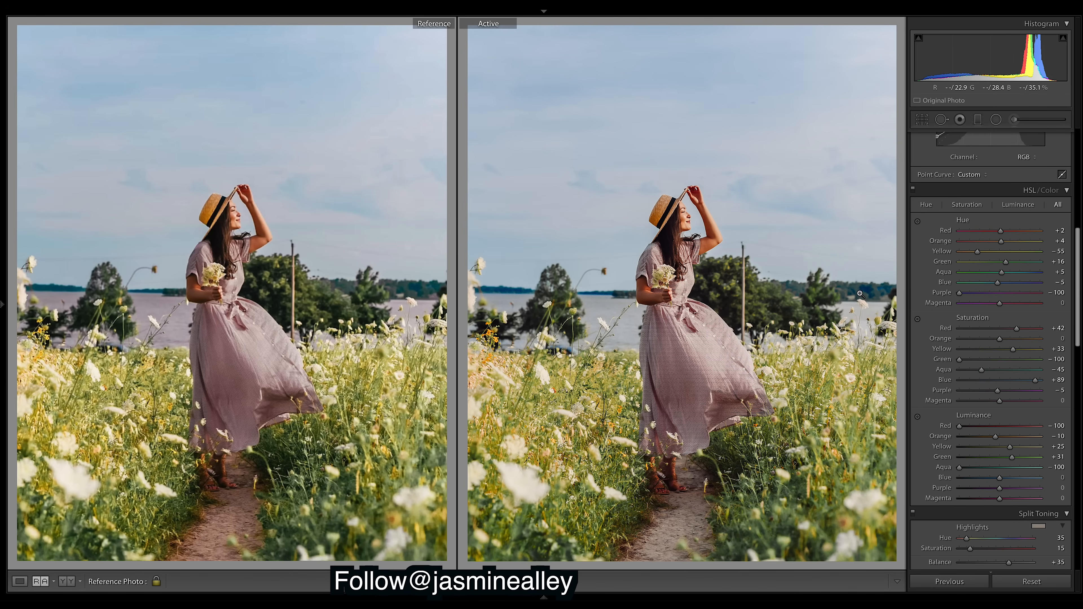
{"action": "left_click_drag", "start_coordinate": [958, 469], "coordinate": [996, 470]}
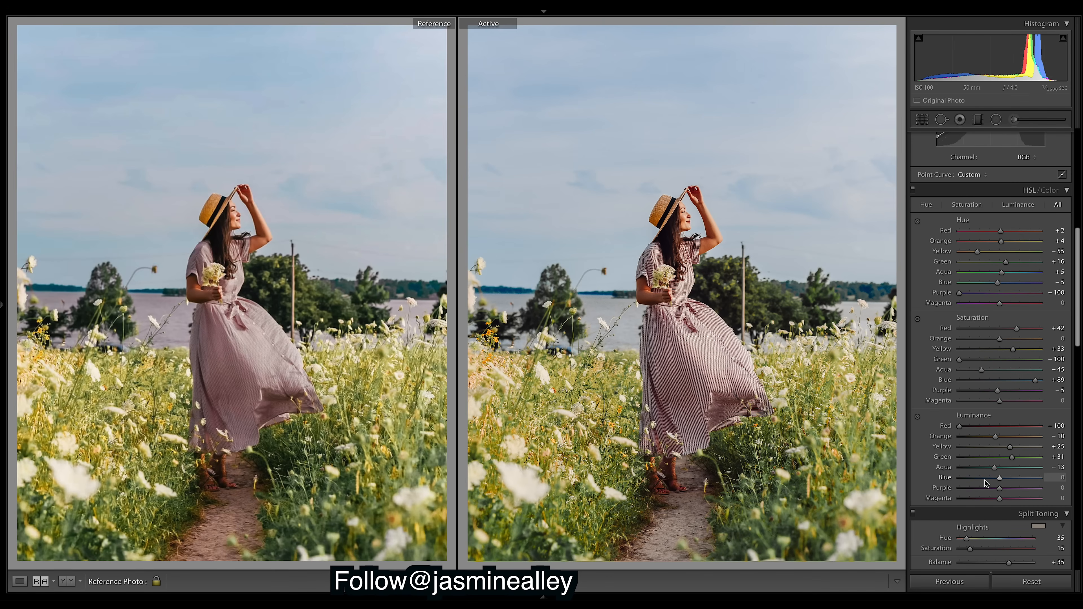
{"action": "left_click_drag", "start_coordinate": [999, 477], "coordinate": [960, 486]}
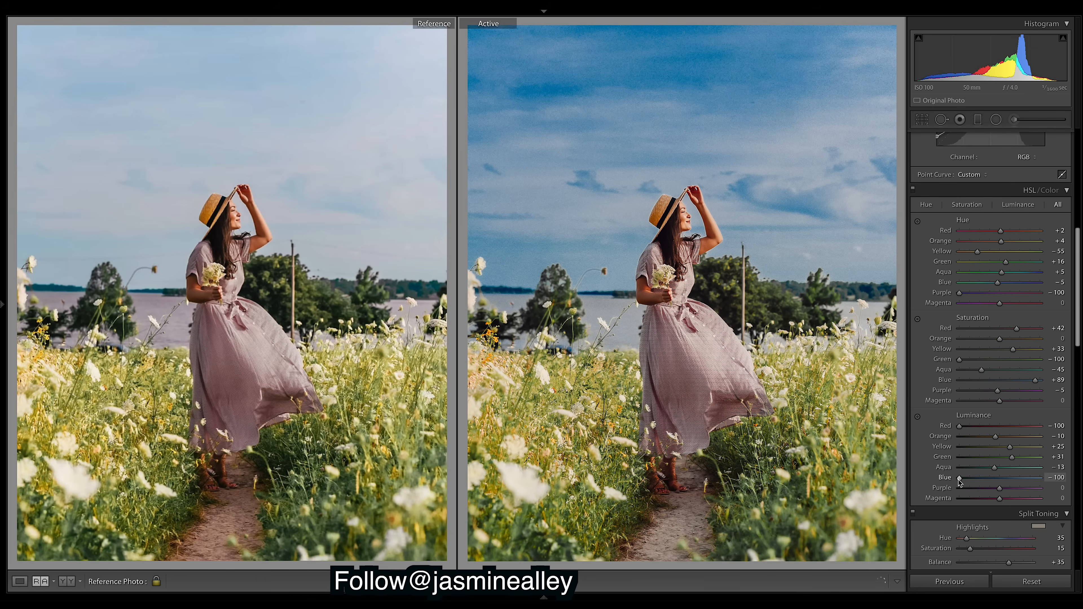
{"action": "key", "text": "ctrl+z"}
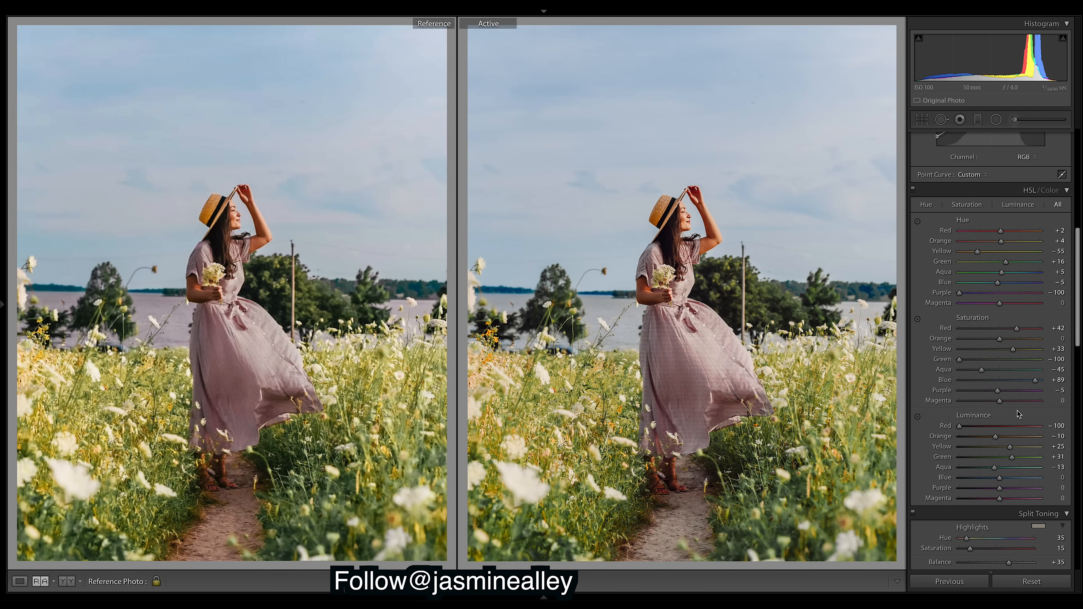
Open the Adjustment Brush, select the existing brush pin on the dress, and hide the mask overlay.
{"action": "left_click_drag", "start_coordinate": [1078, 323], "coordinate": [1079, 343]}
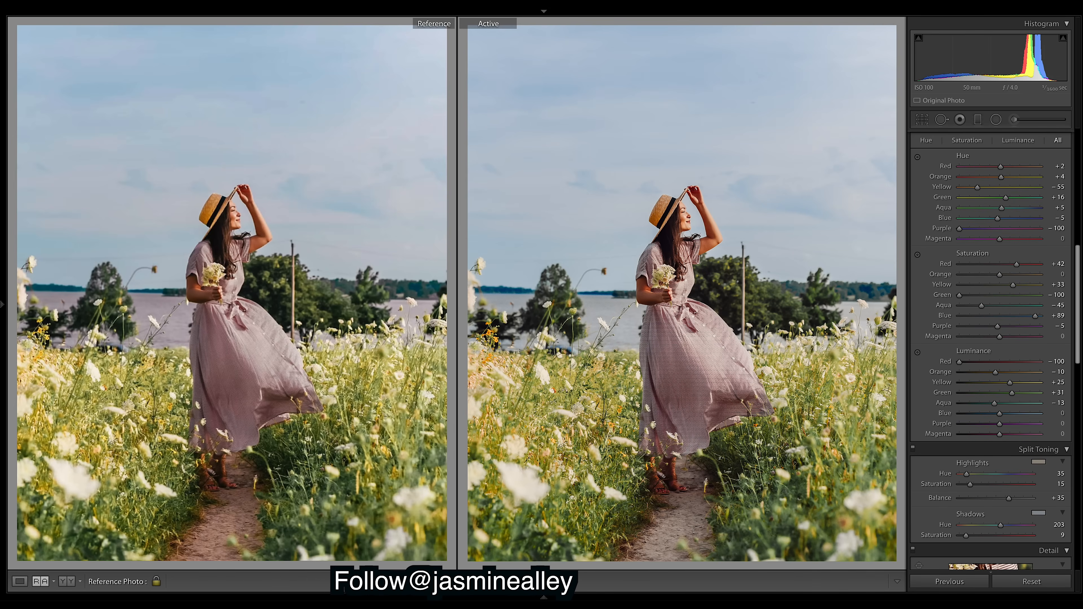
{"action": "left_click", "coordinate": [1017, 122]}
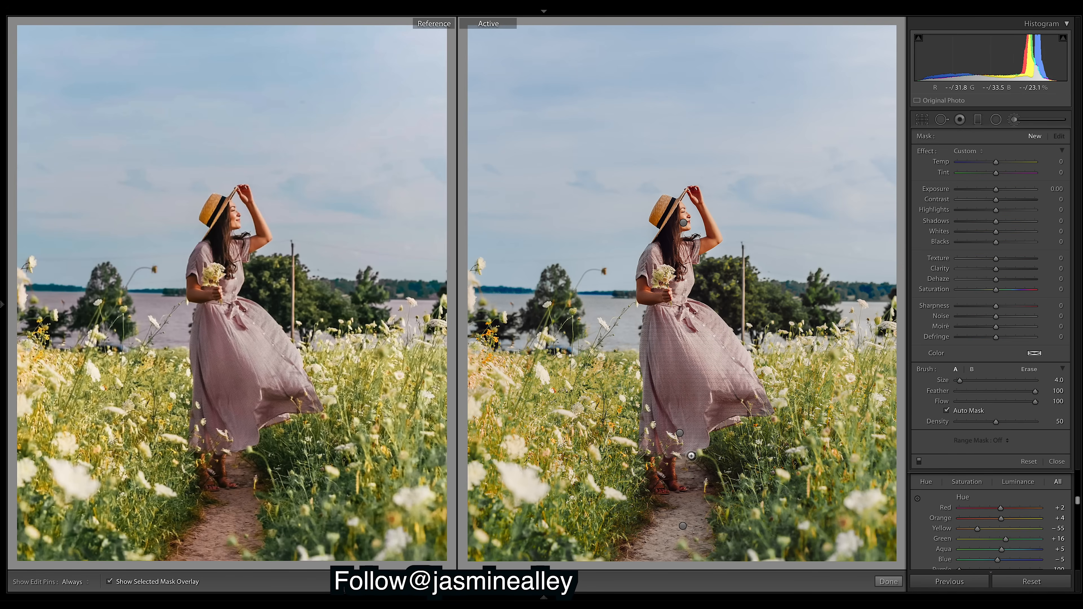
{"action": "left_click", "coordinate": [680, 432]}
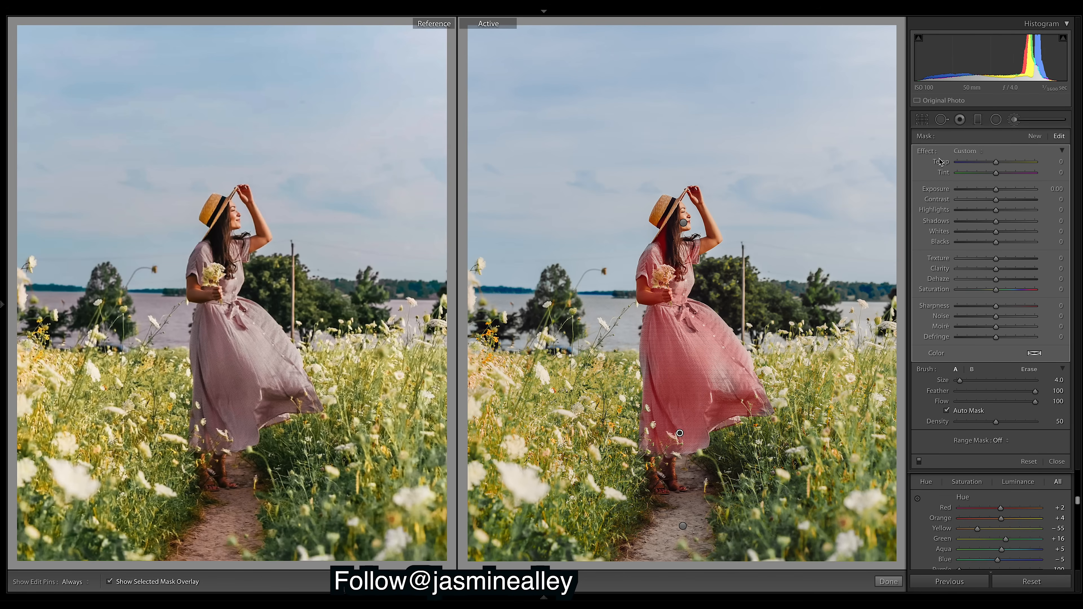
{"action": "left_click", "coordinate": [110, 582]}
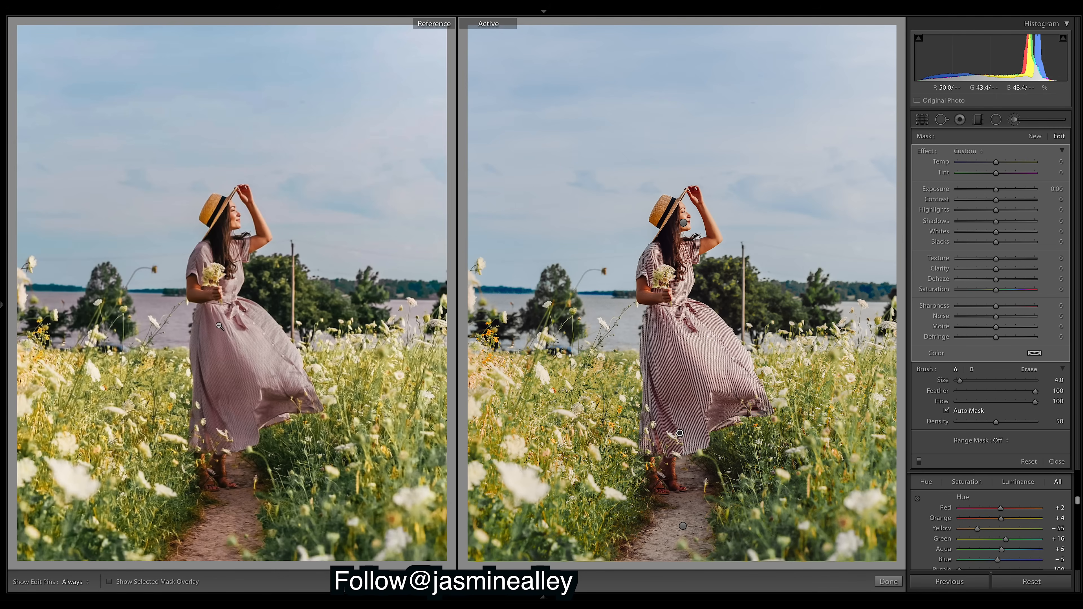
Raise the dress brush's Contrast and slightly adjust its Exposure, then close the Adjustment Brush.
{"action": "left_click_drag", "start_coordinate": [996, 199], "coordinate": [1025, 202]}
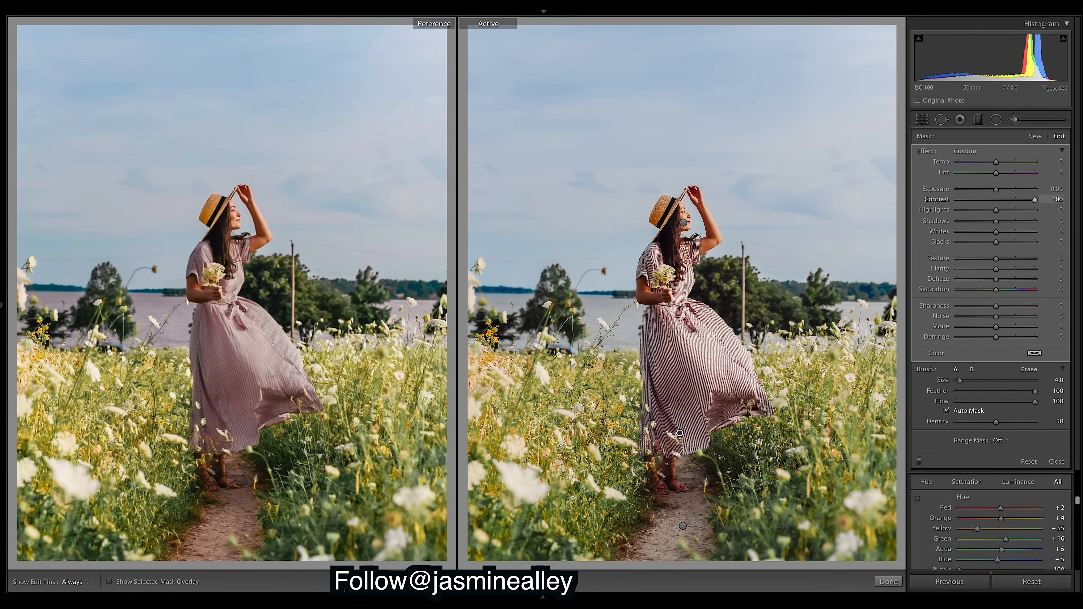
{"action": "mouse_move", "coordinate": [1035, 200]}
{"action": "left_mouse_down"}
{"action": "mouse_move", "coordinate": [1001, 211]}
{"action": "mouse_move", "coordinate": [1015, 203]}
{"action": "left_mouse_up"}
{"action": "left_click_drag", "start_coordinate": [996, 189], "coordinate": [995, 192]}
{"action": "left_click", "coordinate": [683, 526]}
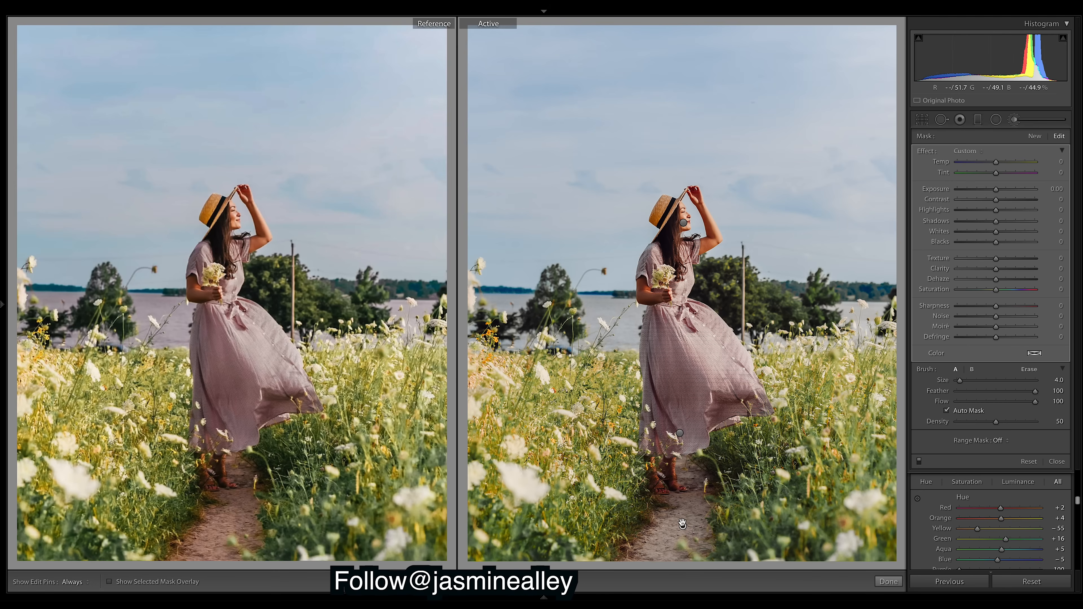
{"action": "left_click", "coordinate": [888, 581]}
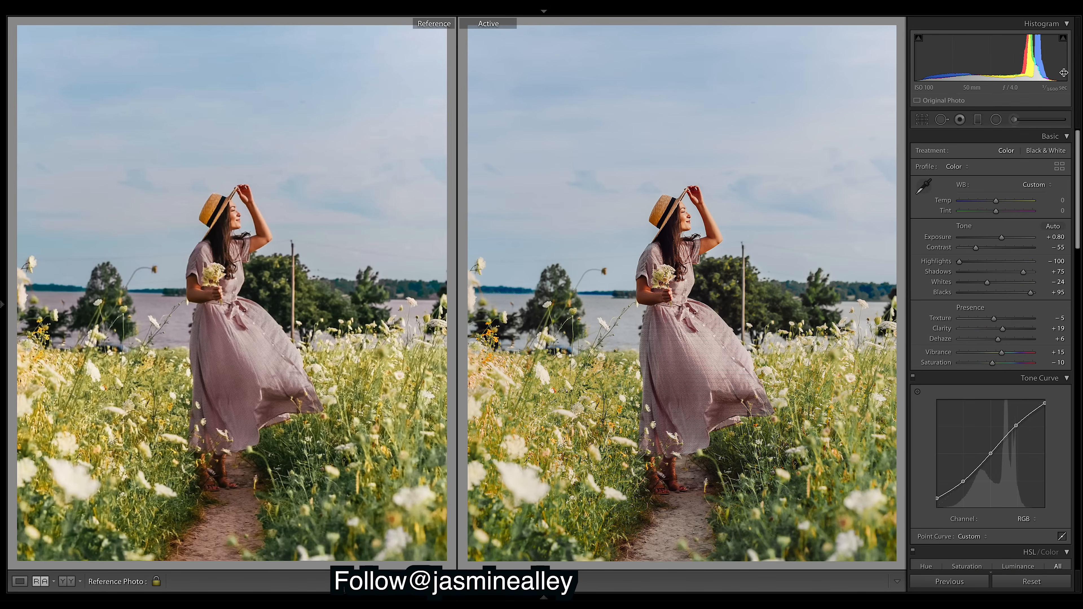
Raise the global Saturation to +47, then undo the change.
{"action": "left_click_drag", "start_coordinate": [996, 365], "coordinate": [1016, 364]}
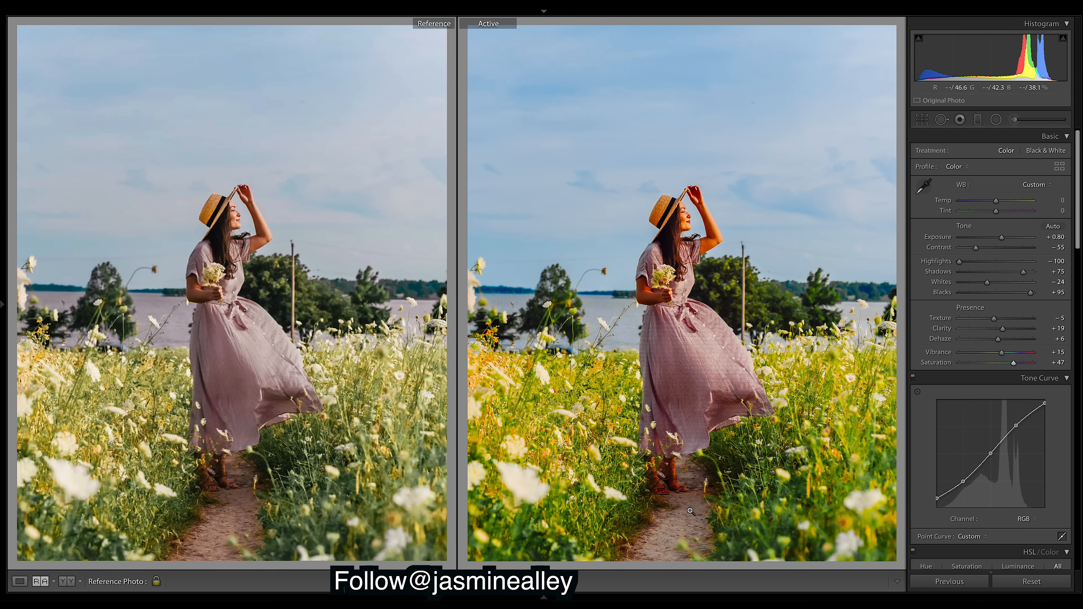
{"action": "key", "text": "ctrl+z"}
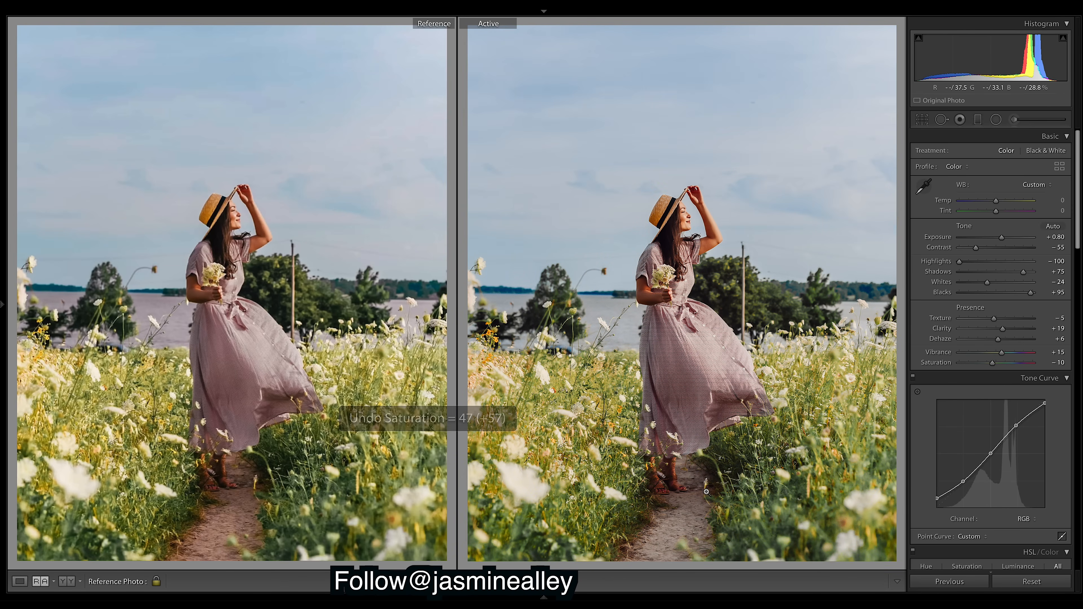
Reopen the Adjustment Brush, select the pin on the path, preview its mask, and set its Exposure to about -0.35.
{"action": "key", "text": "k"}
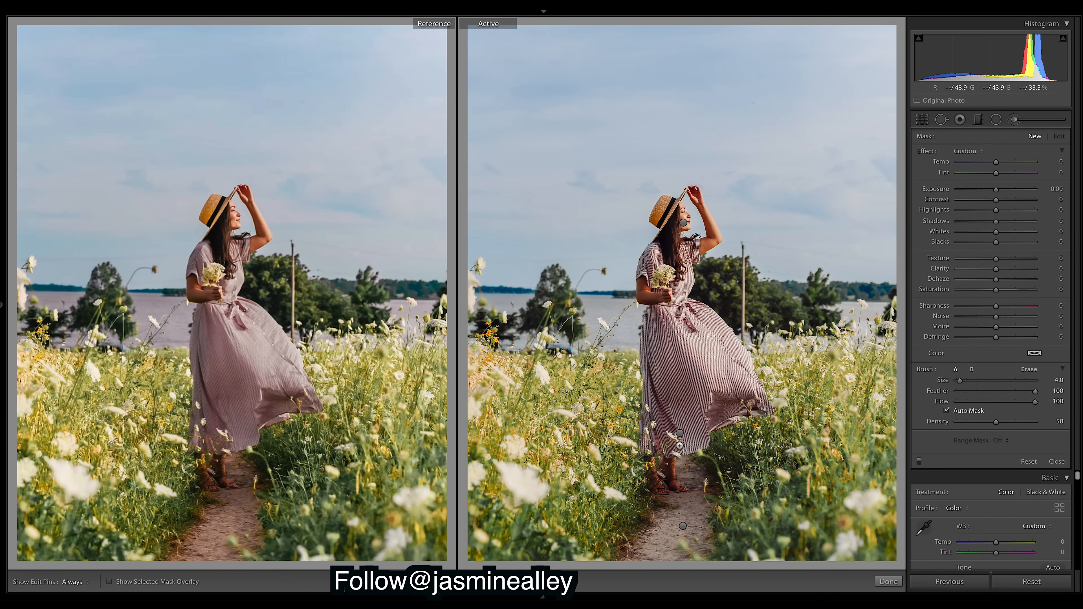
{"action": "left_click", "coordinate": [682, 526]}
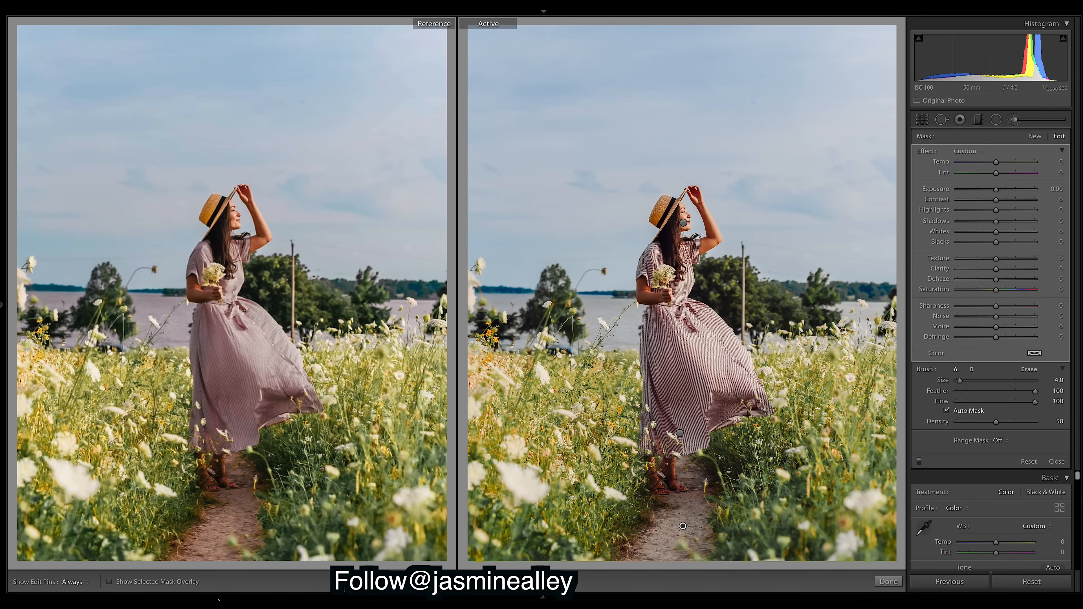
{"action": "left_click", "coordinate": [109, 581]}
{"action": "left_click", "coordinate": [109, 581]}
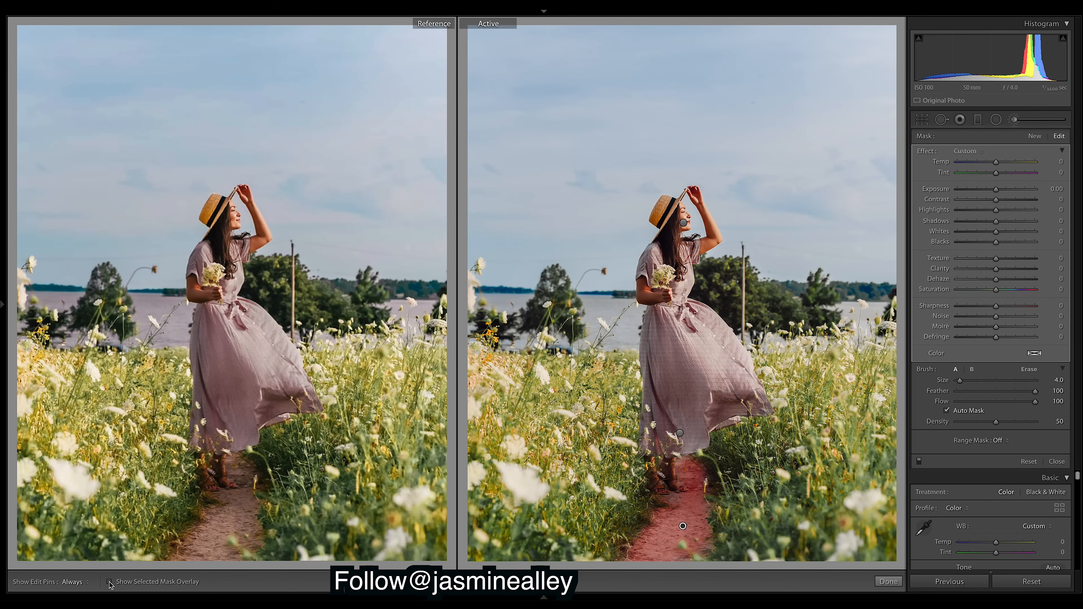
{"action": "left_click", "coordinate": [109, 582]}
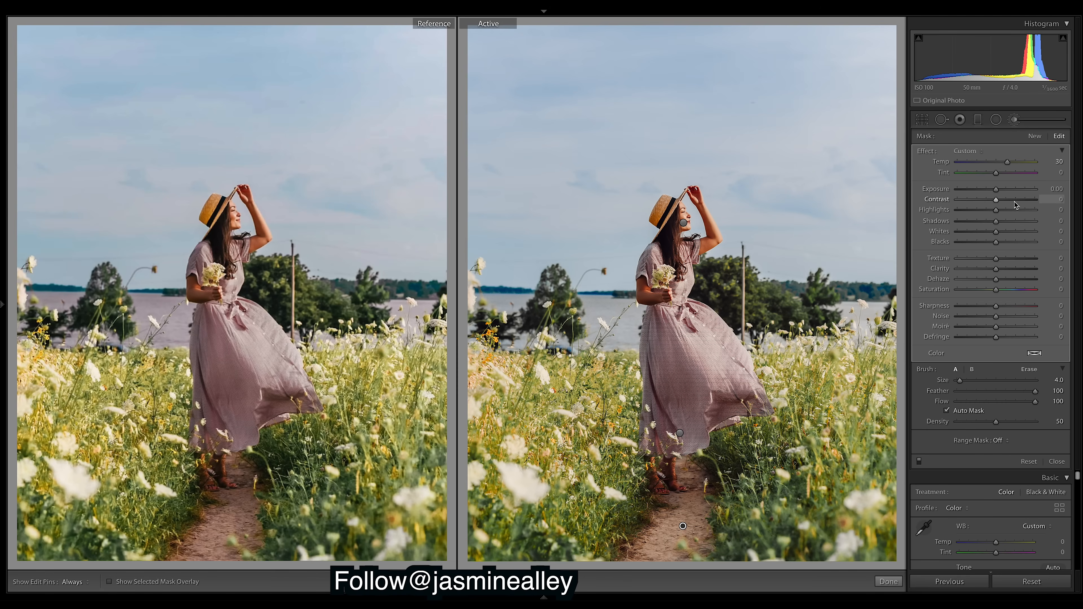
{"action": "left_click_drag", "start_coordinate": [1017, 199], "coordinate": [992, 195]}
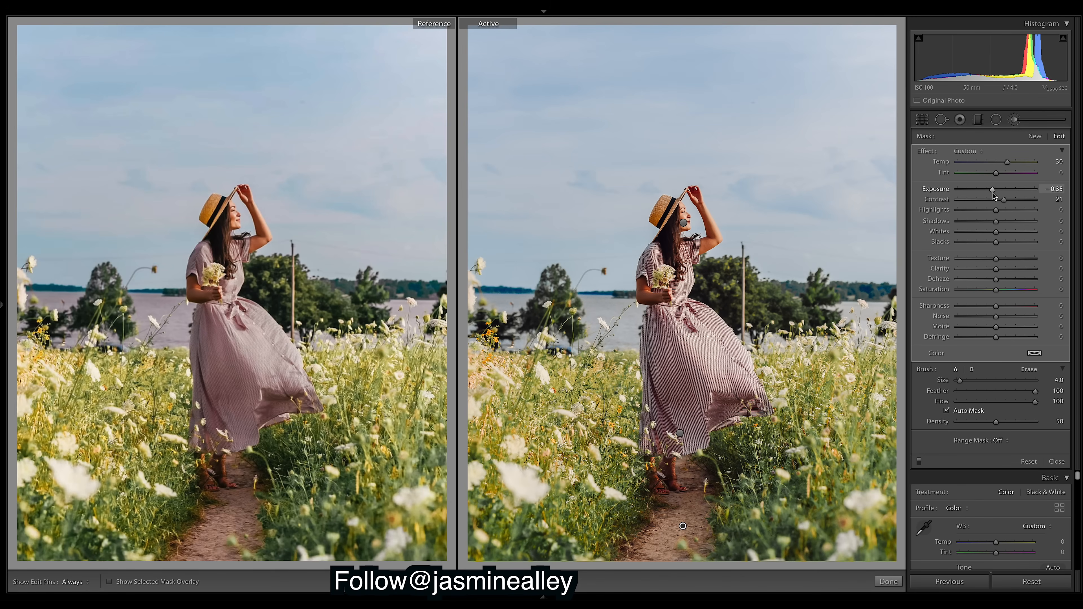
{"action": "left_click_drag", "start_coordinate": [992, 193], "coordinate": [991, 193]}
{"action": "left_click_drag", "start_coordinate": [992, 193], "coordinate": [990, 193]}
{"action": "left_click", "coordinate": [888, 581]}
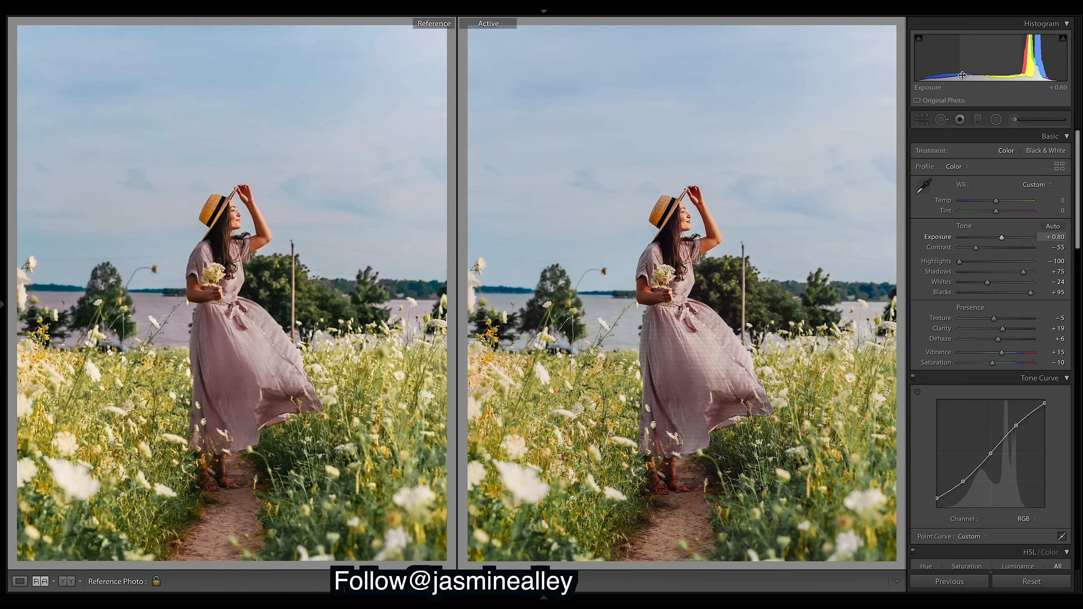
Select the brush pin on the face and set Contrast to 14, Blacks to -15 and Clarity to 24.
{"action": "left_click", "coordinate": [1014, 119]}
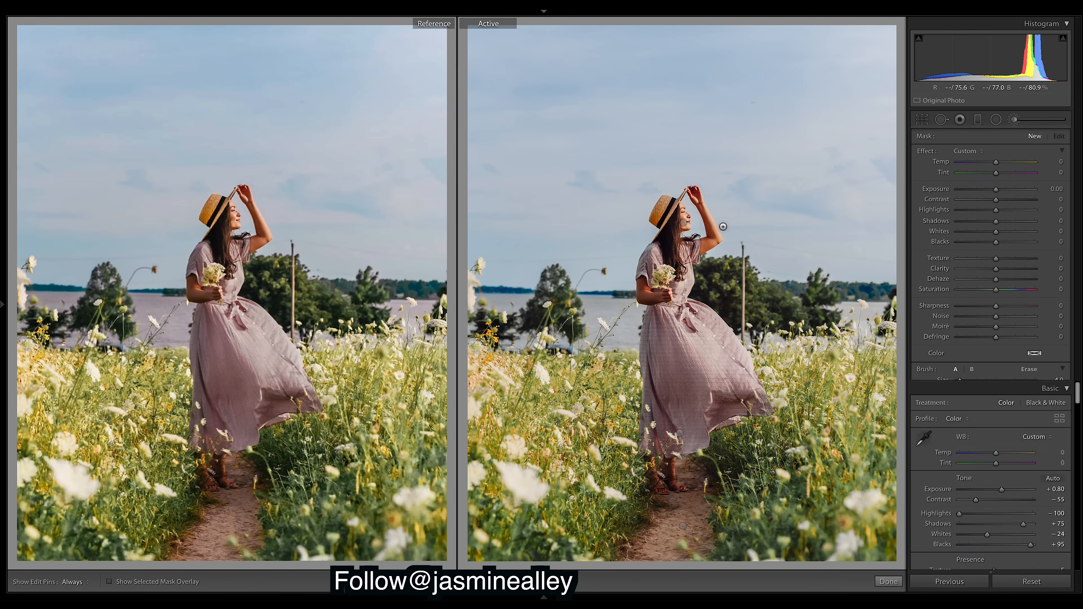
{"action": "left_click", "coordinate": [683, 223]}
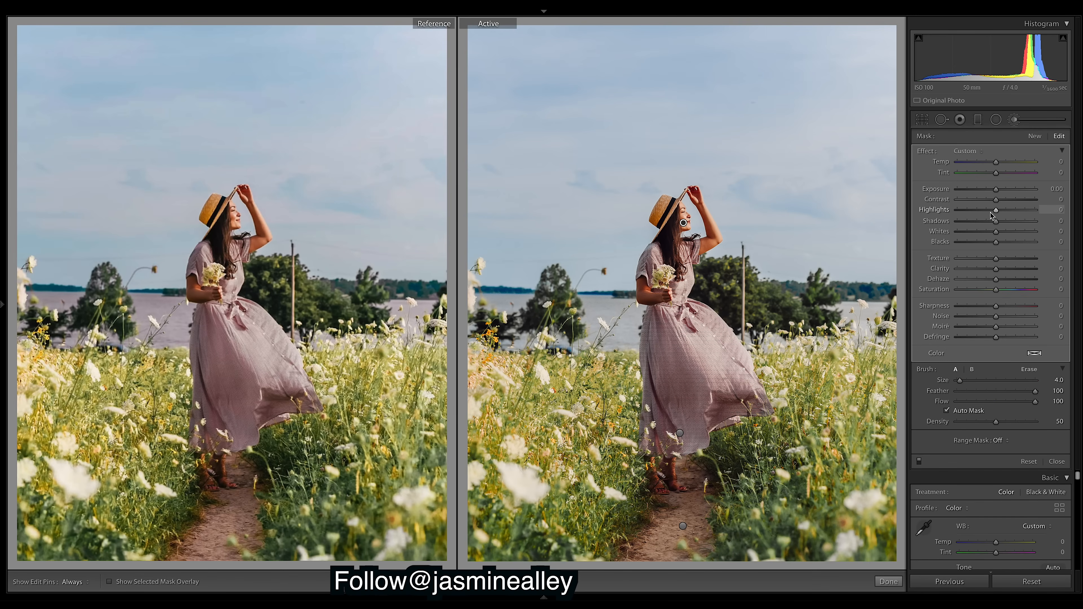
{"action": "left_click_drag", "start_coordinate": [1000, 204], "coordinate": [1004, 204]}
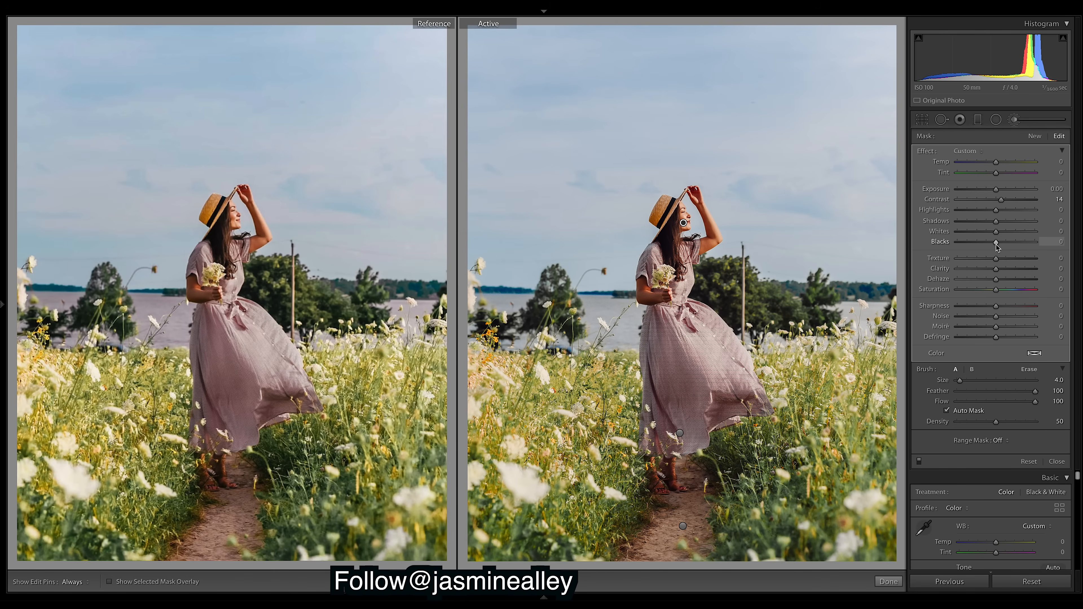
{"action": "left_click_drag", "start_coordinate": [996, 245], "coordinate": [991, 241]}
{"action": "left_click_drag", "start_coordinate": [996, 269], "coordinate": [1018, 270]}
{"action": "left_click", "coordinate": [888, 581]}
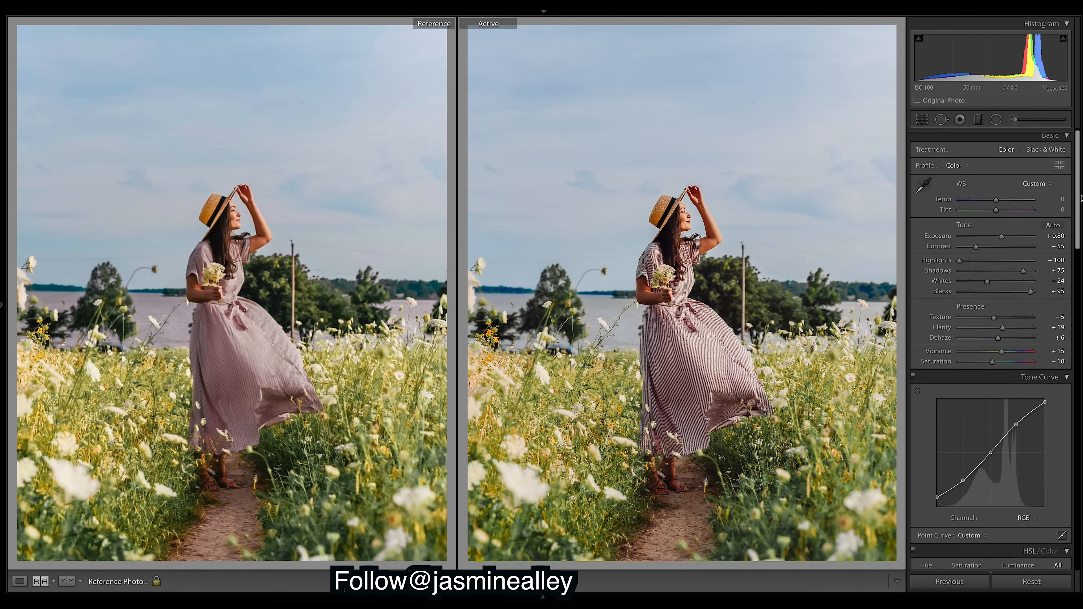
Reset the Sharpening Amount in the Detail panel, then undo the reset.
{"action": "scroll", "coordinate": [991, 350], "scroll_direction": "down", "scroll_amount": 10}
{"action": "scroll", "coordinate": [1005, 384], "scroll_direction": "up", "scroll_amount": 7}
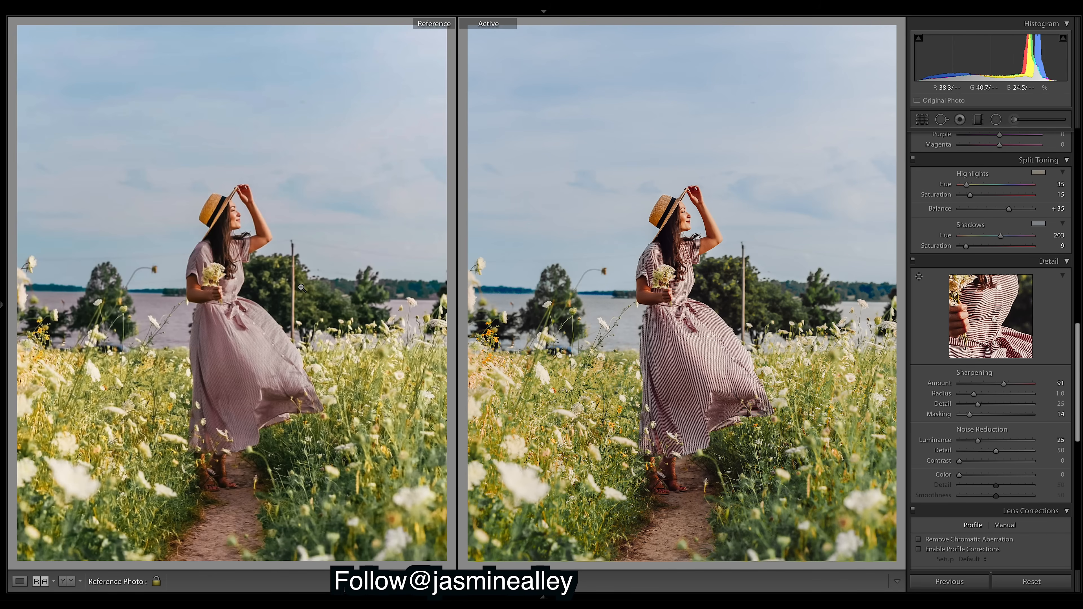
{"action": "double_click", "coordinate": [1004, 384]}
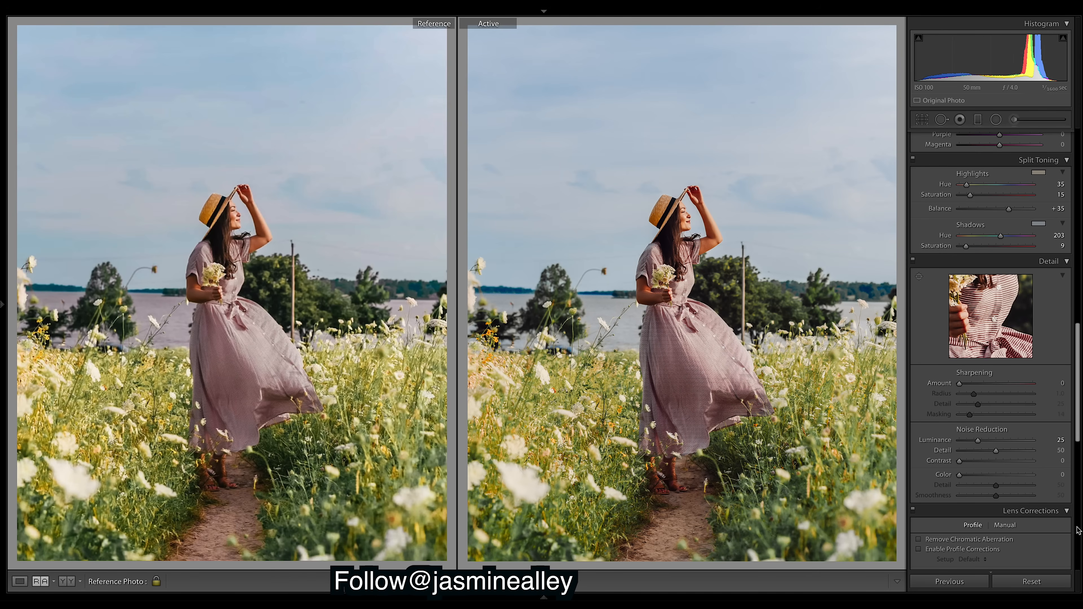
{"action": "key", "text": "ctrl+z"}
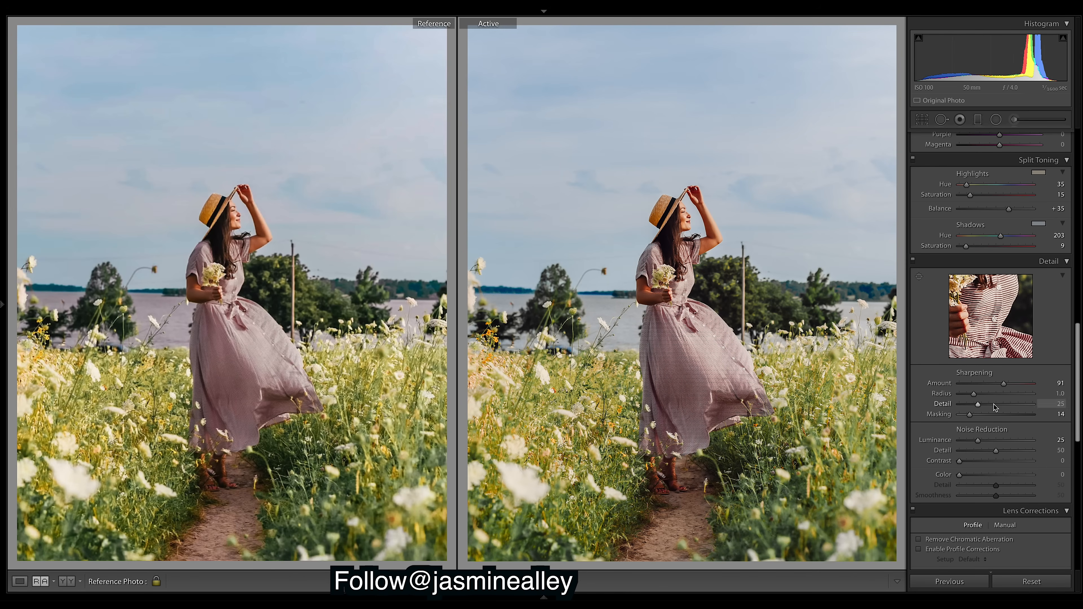
Reset the Clarity slider in the Basic panel, then undo the reset.
{"action": "left_click_drag", "start_coordinate": [1077, 403], "coordinate": [1075, 228]}
{"action": "double_click", "coordinate": [1001, 252]}
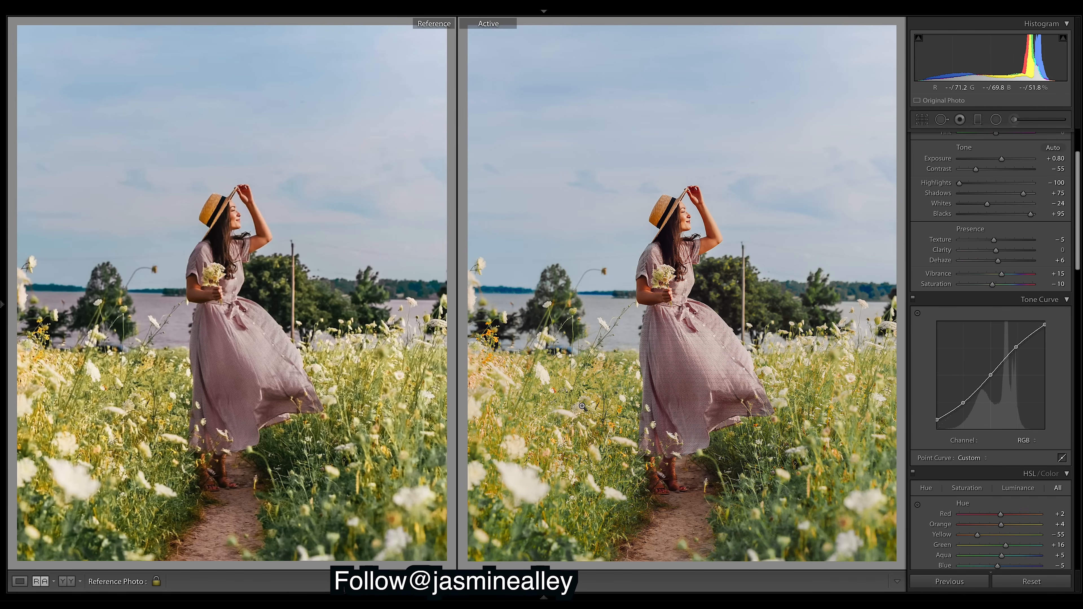
{"action": "key", "text": "ctrl+z"}
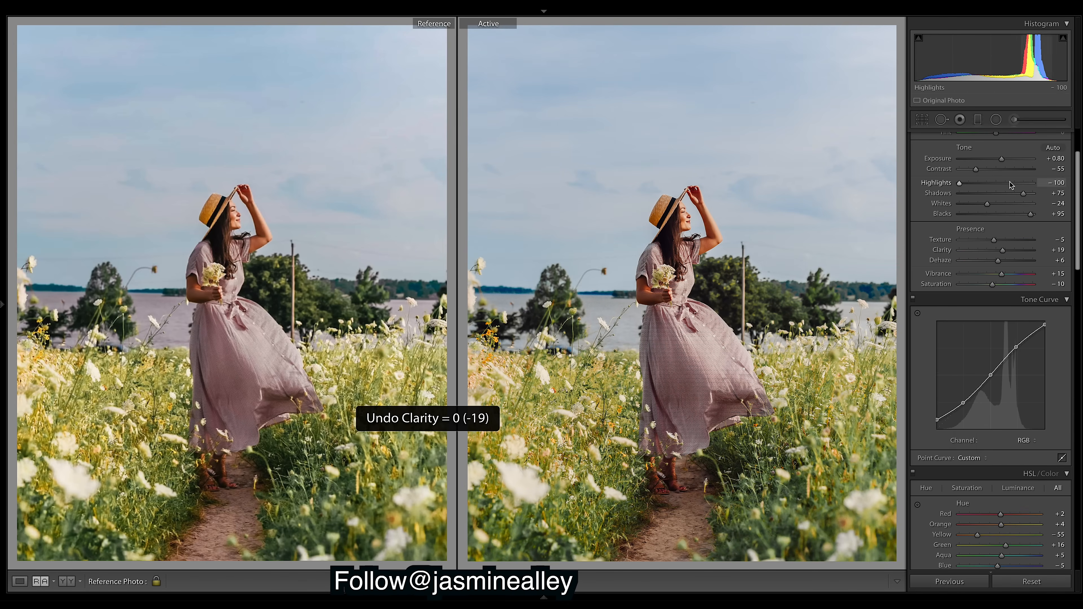
{"action": "scroll", "coordinate": [1009, 183], "scroll_direction": "up", "scroll_amount": 3}
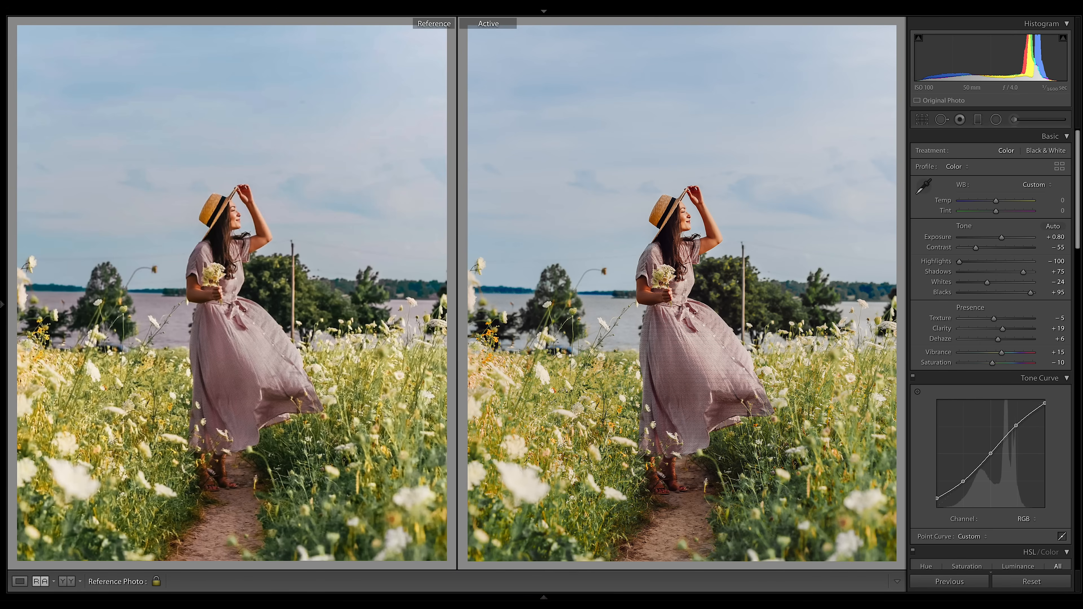
Compare the edited photo against its original before version.
{"action": "key", "text": "backslash"}
{"action": "key", "text": "backslash"}
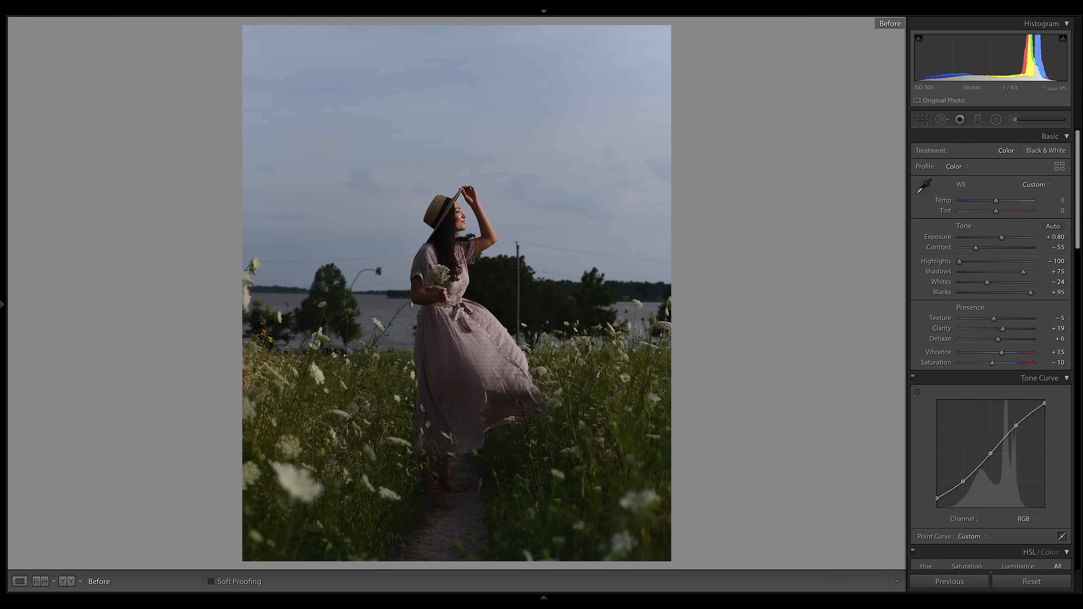
{"action": "key", "text": "backslash"}
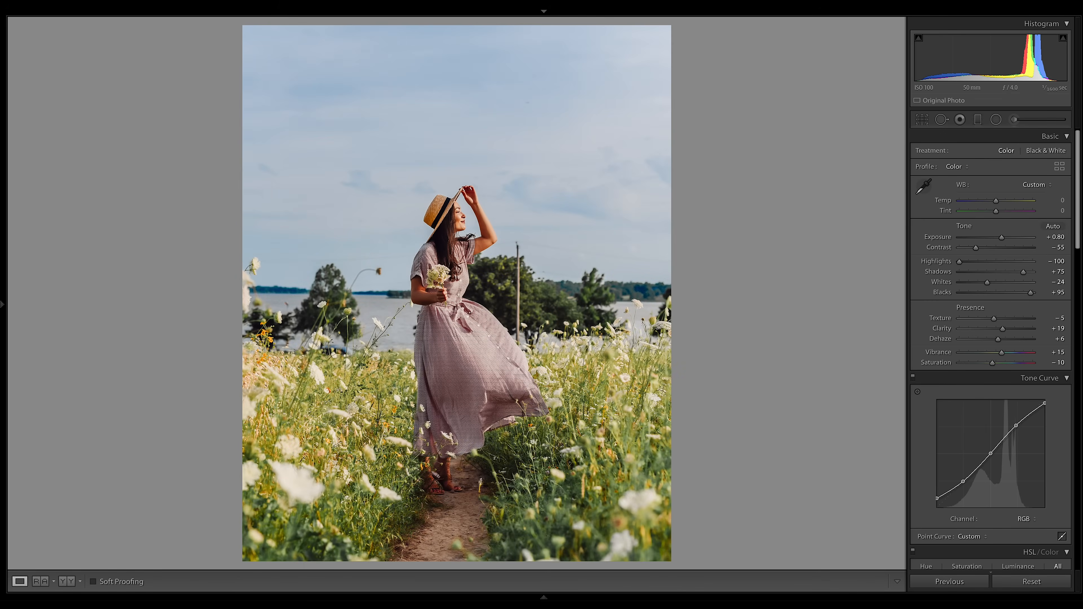